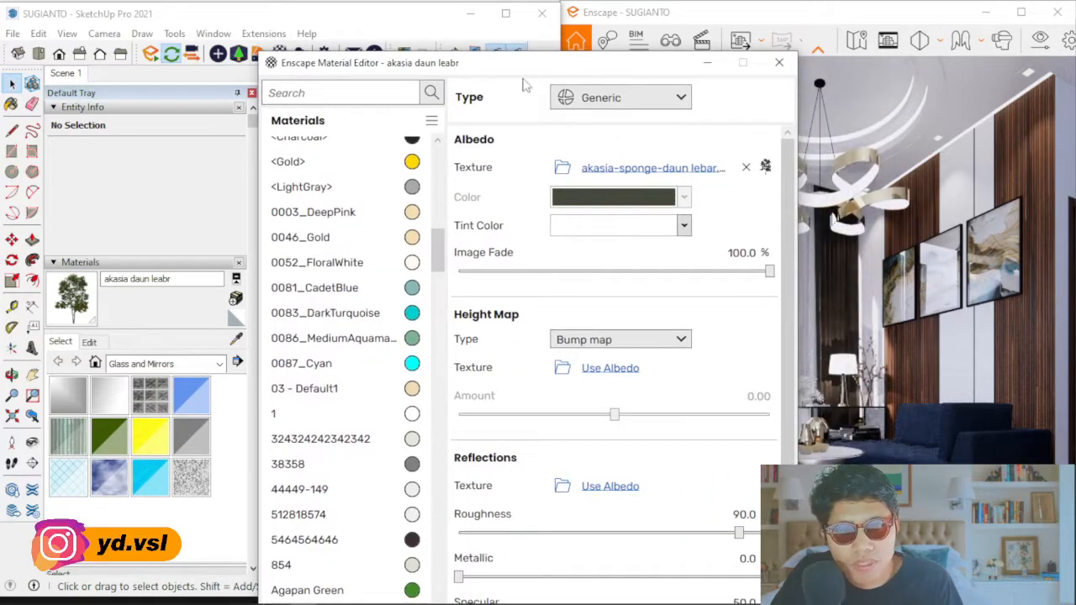
- Examine the living room model from the coffee table past the sofa to the gold statue, and select the statue group
left_click_drag(444, 98, 432, 349)
left_click(698, 342)
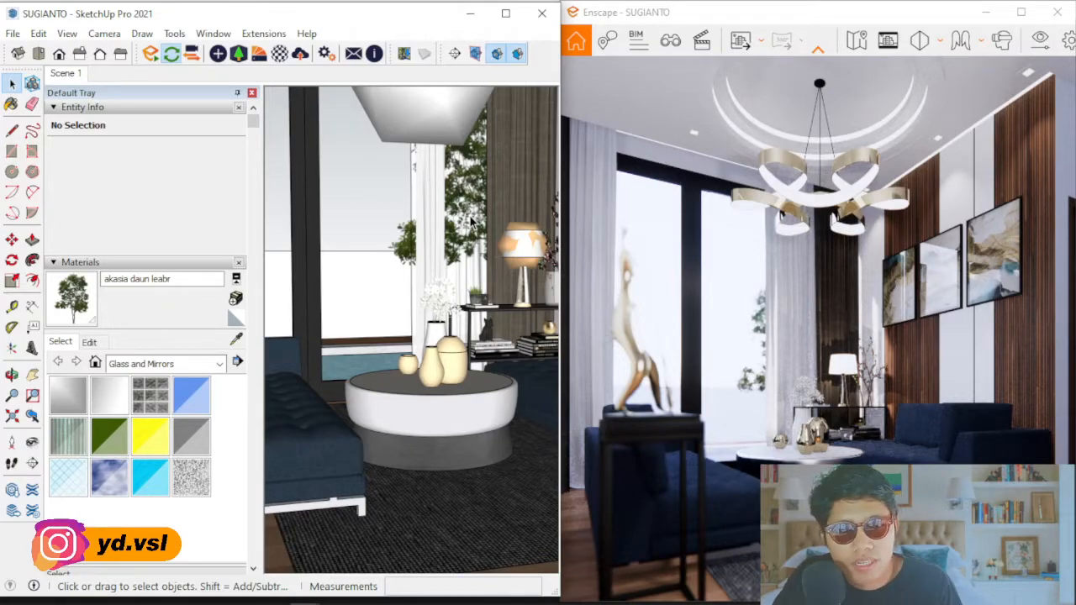
mouse_move(446, 401)
middle_mouse_down()
mouse_move(432, 422)
mouse_move(432, 403)
middle_mouse_up()
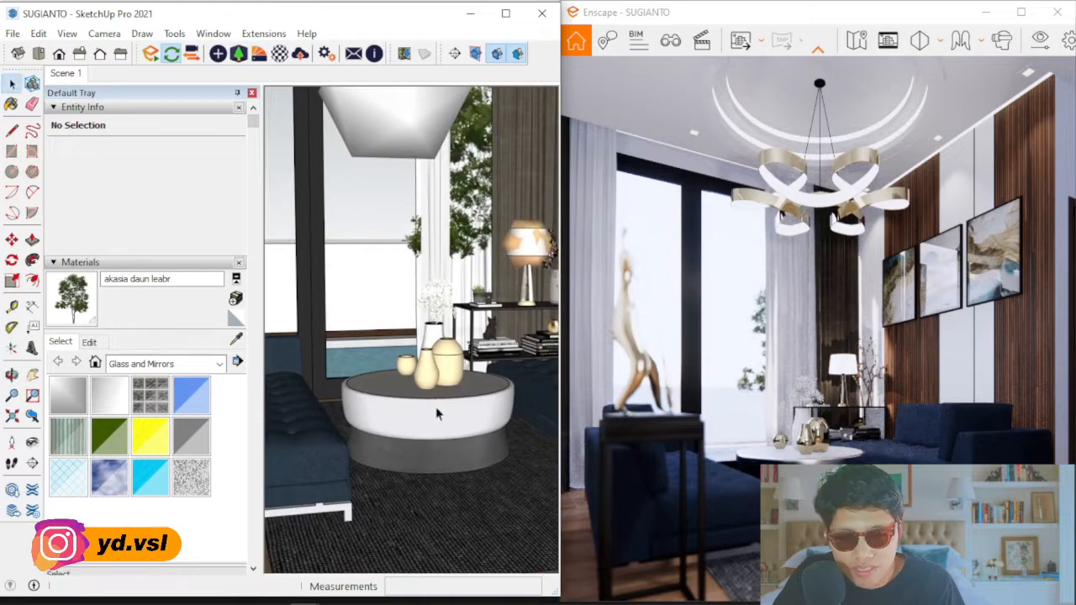
mouse_move(337, 382)
middle_mouse_down("shift")
mouse_move(490, 338)
mouse_move(359, 320)
mouse_move(533, 329)
mouse_move(408, 322)
mouse_move(346, 283)
mouse_move(738, 330)
middle_mouse_up("shift")
mouse_move(401, 280)
middle_mouse_down("shift")
mouse_move(507, 288)
mouse_move(305, 293)
mouse_move(520, 305)
mouse_move(335, 313)
mouse_move(356, 318)
middle_mouse_up("shift")
mouse_move(427, 345)
middle_mouse_down()
mouse_move(512, 341)
mouse_move(475, 370)
mouse_move(433, 371)
mouse_move(458, 341)
mouse_move(476, 384)
mouse_move(412, 374)
mouse_move(445, 361)
mouse_move(470, 369)
middle_mouse_up()
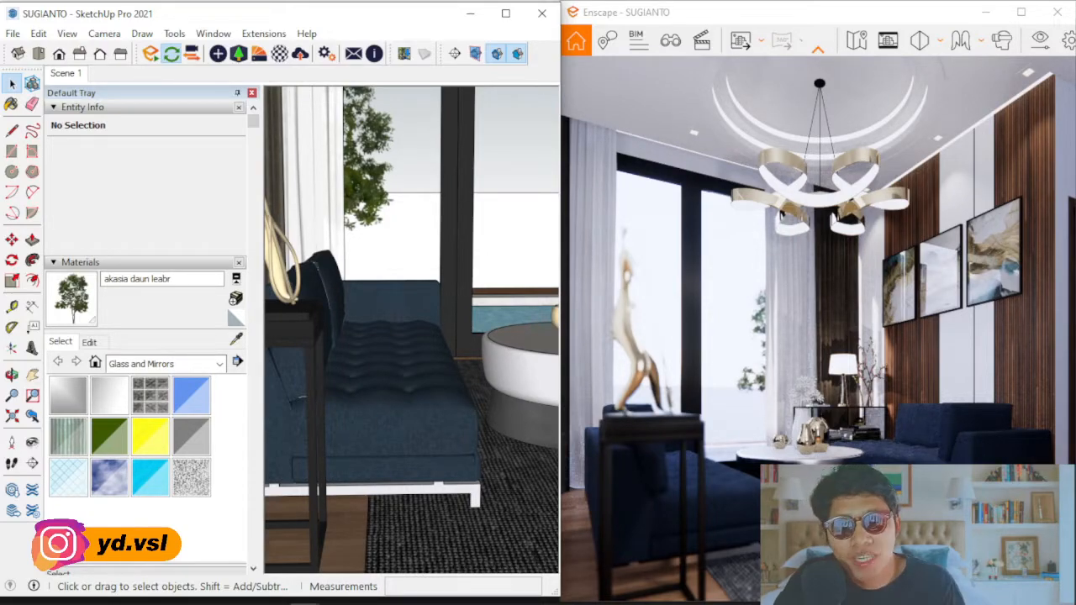
mouse_move(430, 427)
middle_mouse_down()
mouse_move(392, 387)
mouse_move(471, 413)
middle_mouse_up()
key("super")
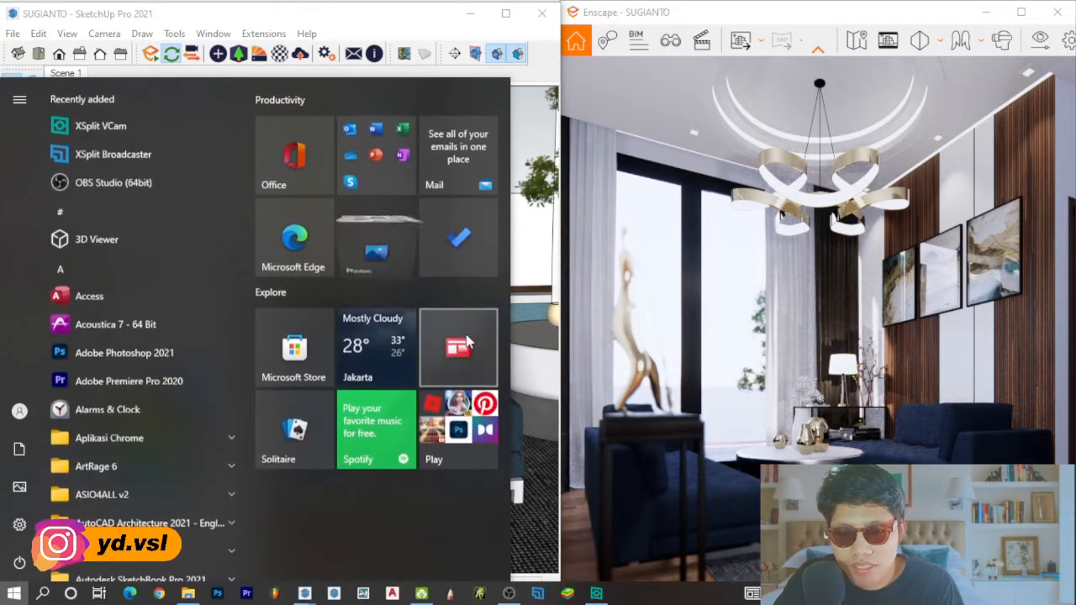
left_click(527, 346)
middle_click_drag(498, 361, 331, 356, "shift")
middle_click_drag(393, 339, 441, 336)
left_click(368, 169)
mouse_move(408, 377)
middle_mouse_down()
mouse_move(444, 365)
mouse_move(409, 353)
mouse_move(466, 380)
mouse_move(458, 389)
middle_mouse_up()
mouse_move(458, 389)
middle_mouse_down()
mouse_move(361, 344)
mouse_move(471, 338)
mouse_move(395, 340)
middle_mouse_up()
key("space")
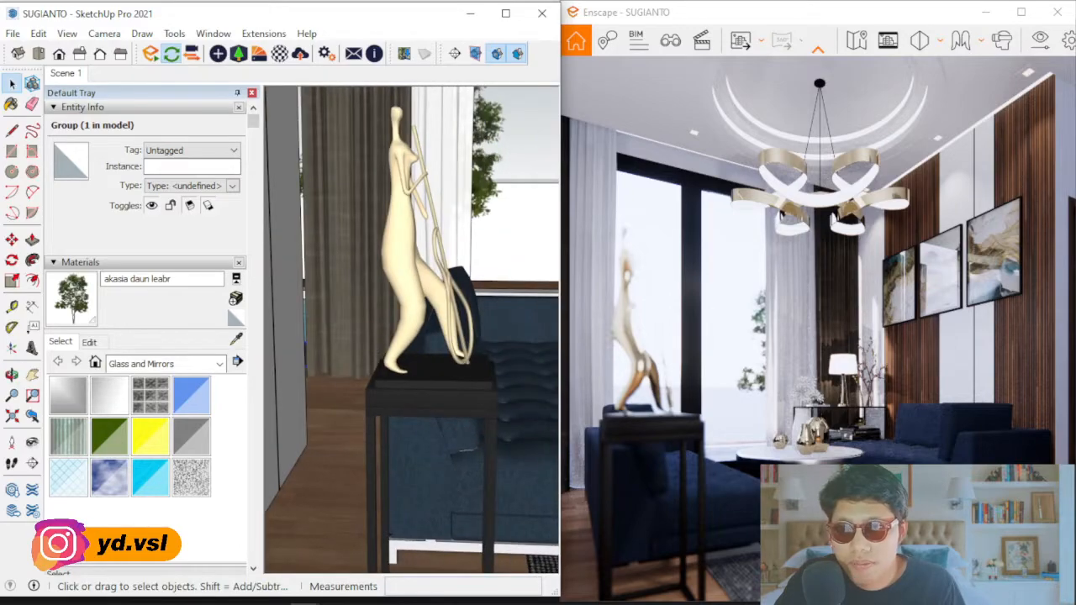
- Bring back the Enscape Material Editor and collapse the default tray to show the wood slat wall in a wider model view
mouse_move(336, 594)
left_click(445, 529)
mouse_move(501, 350)
left_mouse_down()
mouse_move(521, 353)
mouse_move(161, 252)
mouse_move(226, 340)
mouse_move(304, 353)
mouse_move(439, 412)
mouse_move(456, 353)
mouse_move(445, 387)
mouse_move(254, 336)
mouse_move(359, 316)
mouse_move(415, 203)
mouse_move(568, 405)
mouse_move(360, 489)
mouse_move(333, 483)
left_mouse_up()
left_click(238, 95)
mouse_move(480, 316)
middle_mouse_down()
mouse_move(456, 305)
mouse_move(343, 312)
mouse_move(320, 327)
mouse_move(352, 319)
mouse_move(226, 284)
mouse_move(311, 302)
mouse_move(348, 355)
mouse_move(443, 241)
mouse_move(376, 346)
mouse_move(402, 338)
mouse_move(409, 273)
middle_mouse_up()
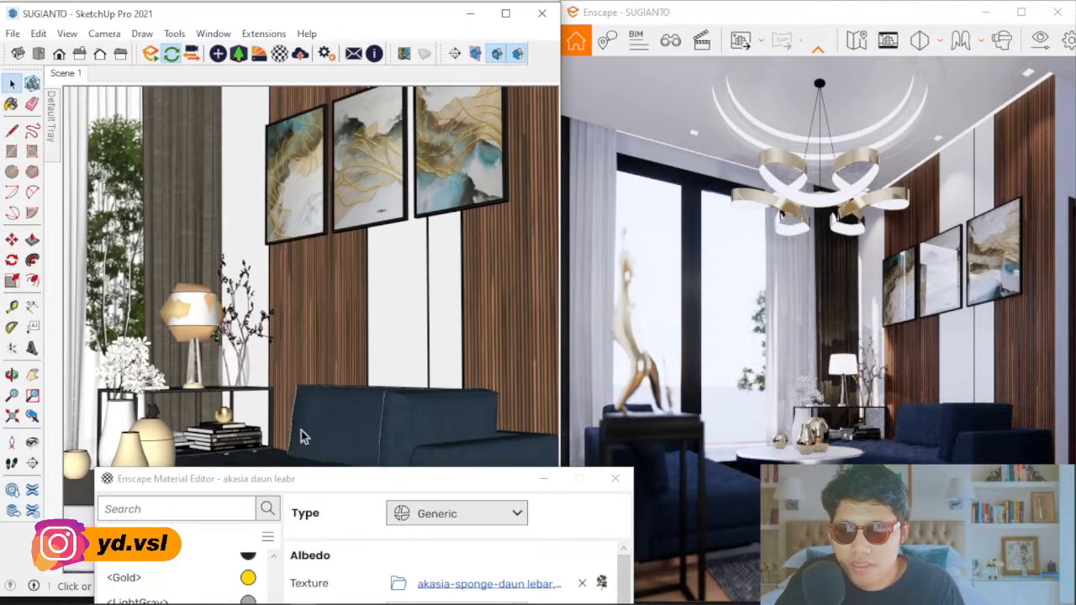
- Pin the default tray open and sample the wood slat wall's material into the Enscape Material Editor
left_click_drag(294, 487, 354, 420)
left_click(11, 104)
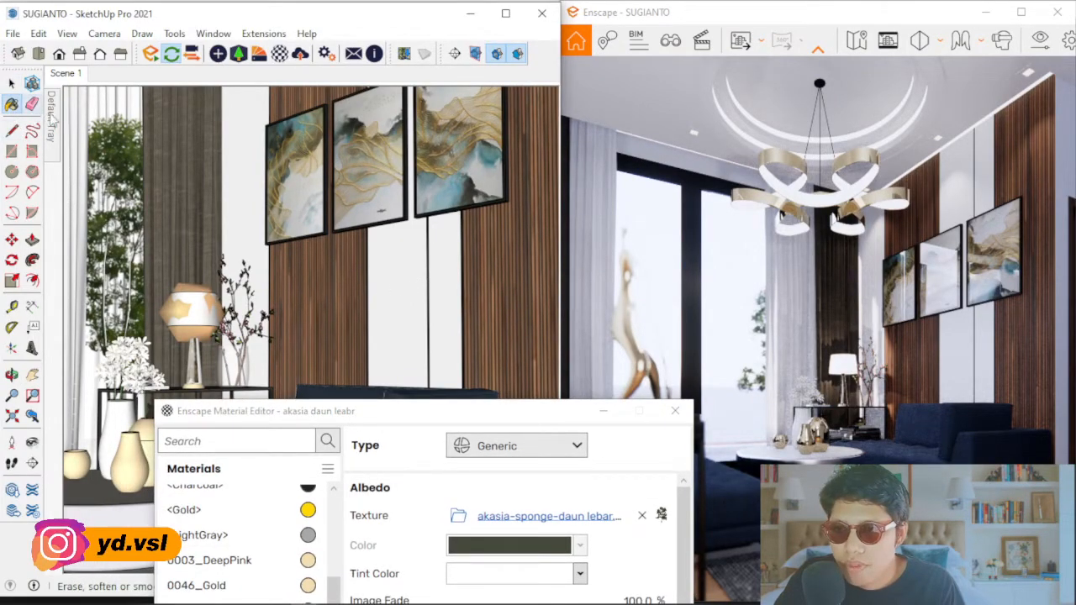
mouse_move(57, 109)
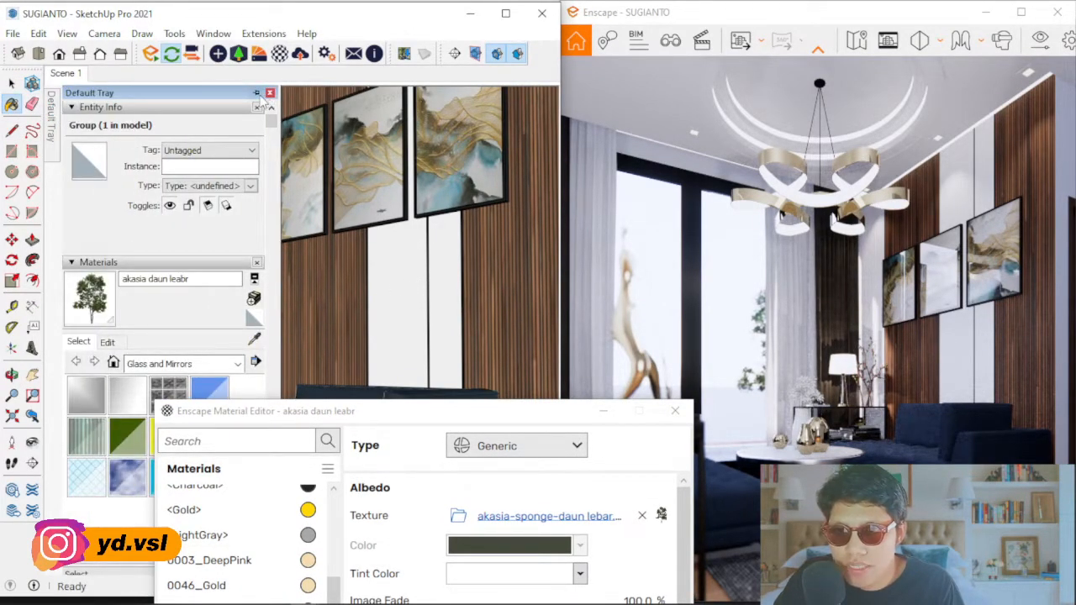
left_click(257, 94)
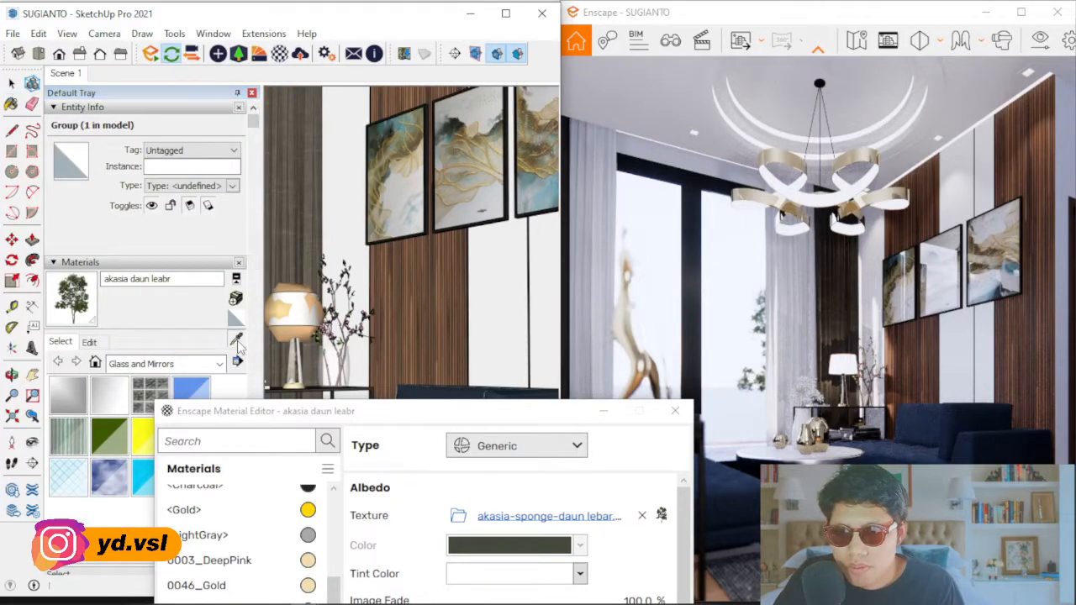
left_click(237, 340)
left_click(426, 267)
- Examine the wood slat material's bump map, its reflection settings and the available height map types
left_click_drag(429, 411, 303, 34)
left_click_drag(563, 280, 569, 370)
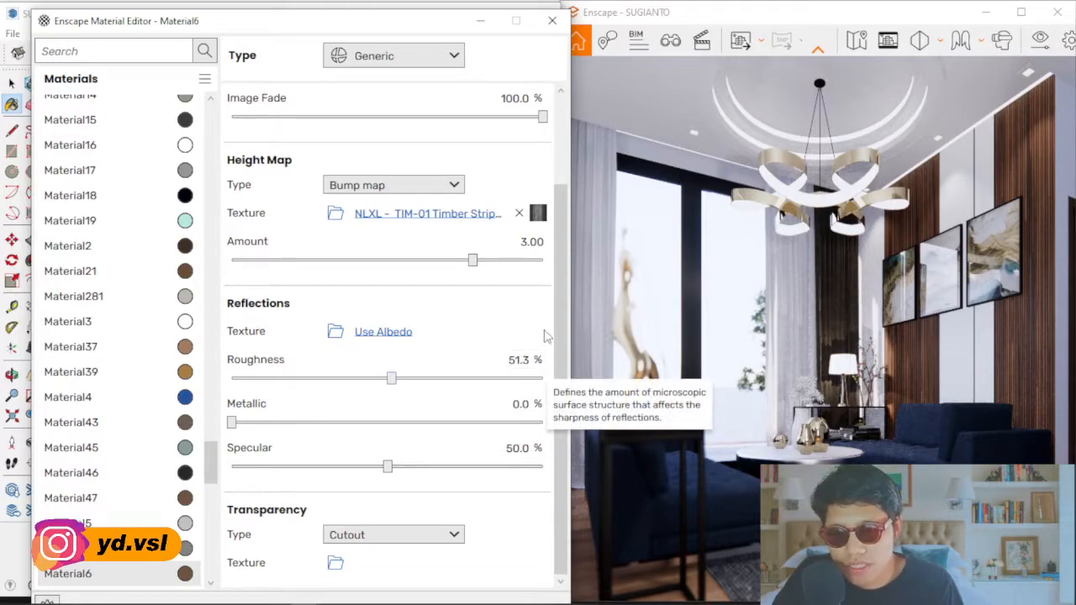
scroll(569, 286, "up", 1)
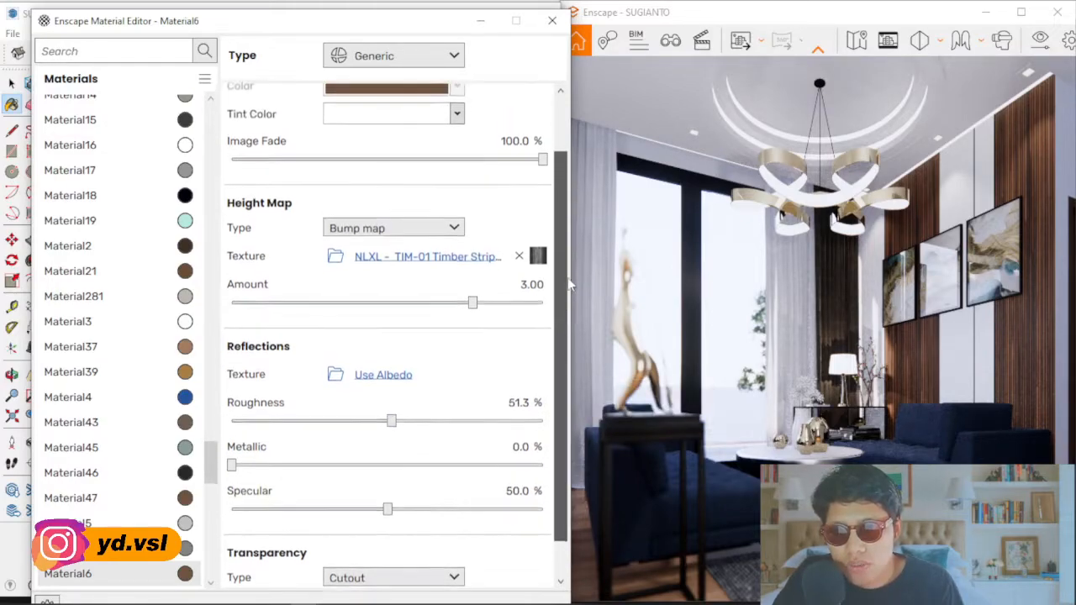
left_click(371, 238)
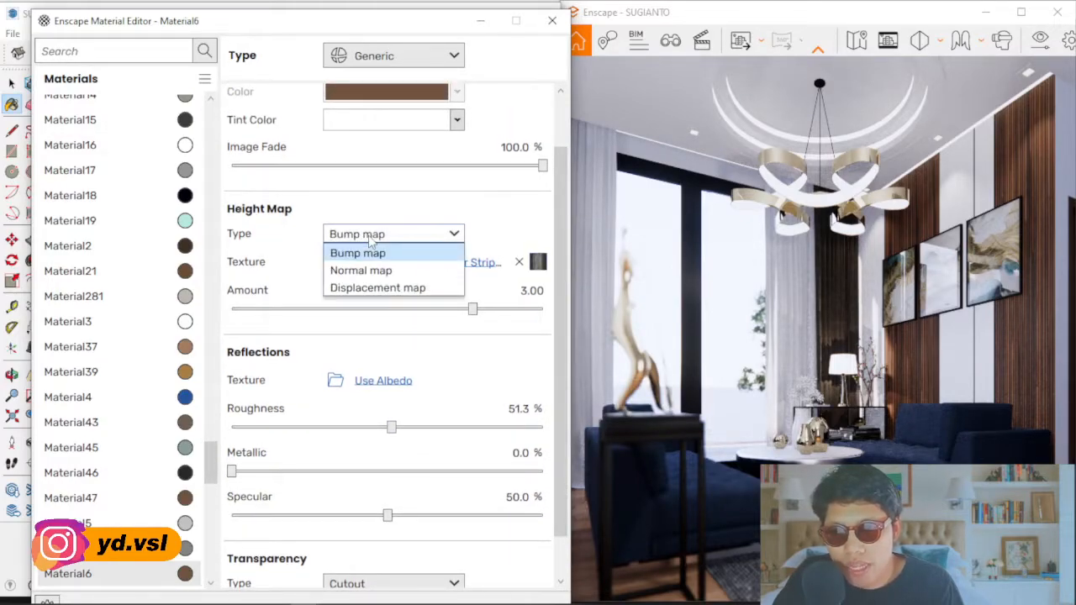
left_click(420, 196)
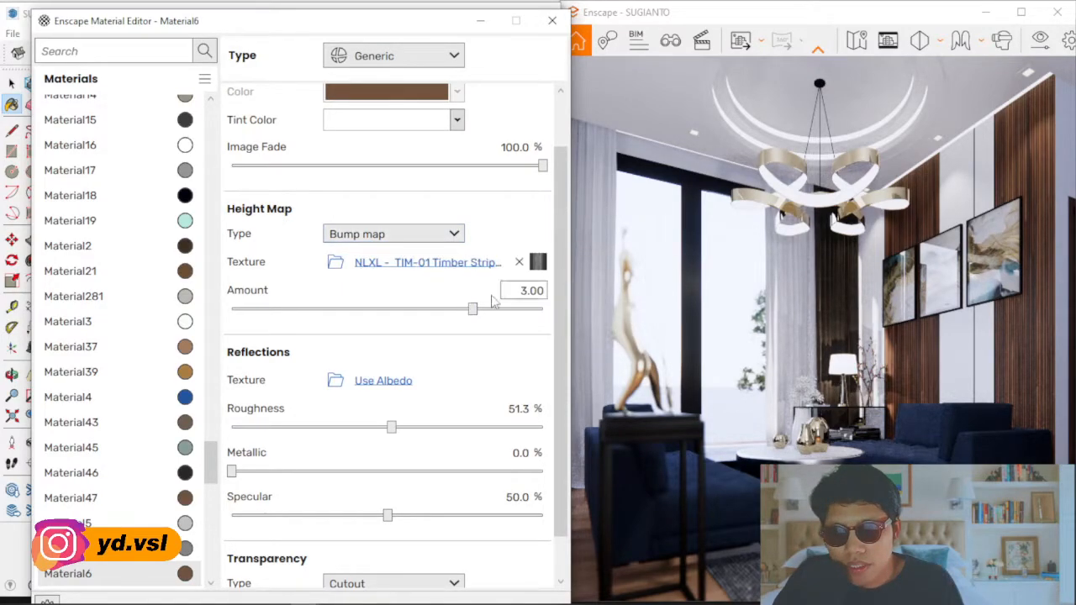
- Try removing the wood slat material's height map texture, and undo the removal
left_click(520, 261)
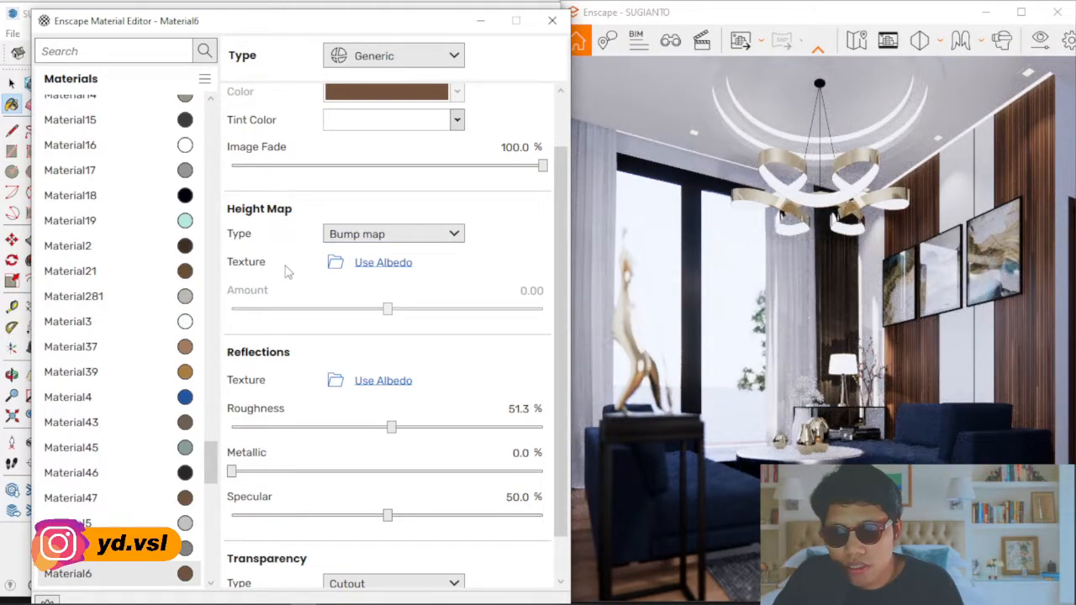
key("ctrl+z")
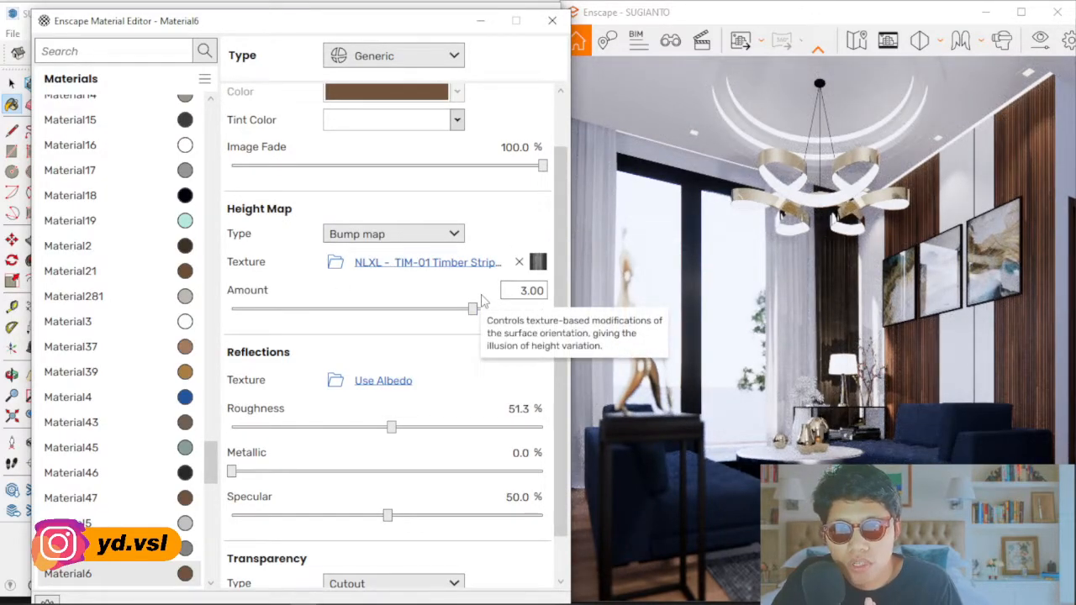
scroll(483, 210, "up", 2)
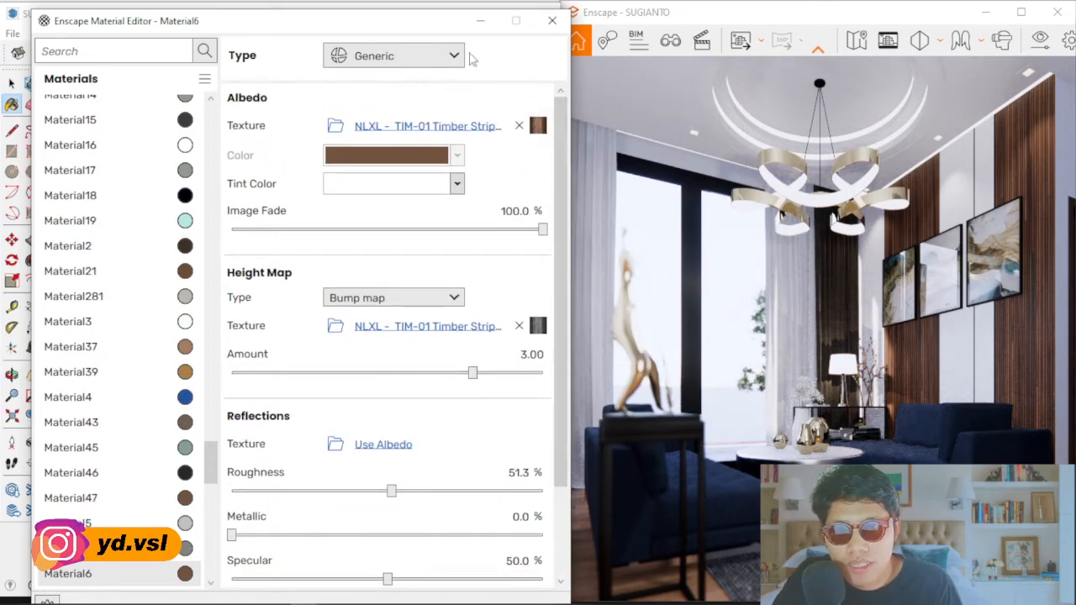
- Sample the white wall panel's material and review its settings in the Enscape Material Editor
mouse_move(436, 34)
left_mouse_down()
mouse_move(531, 191)
mouse_move(477, 460)
left_mouse_up()
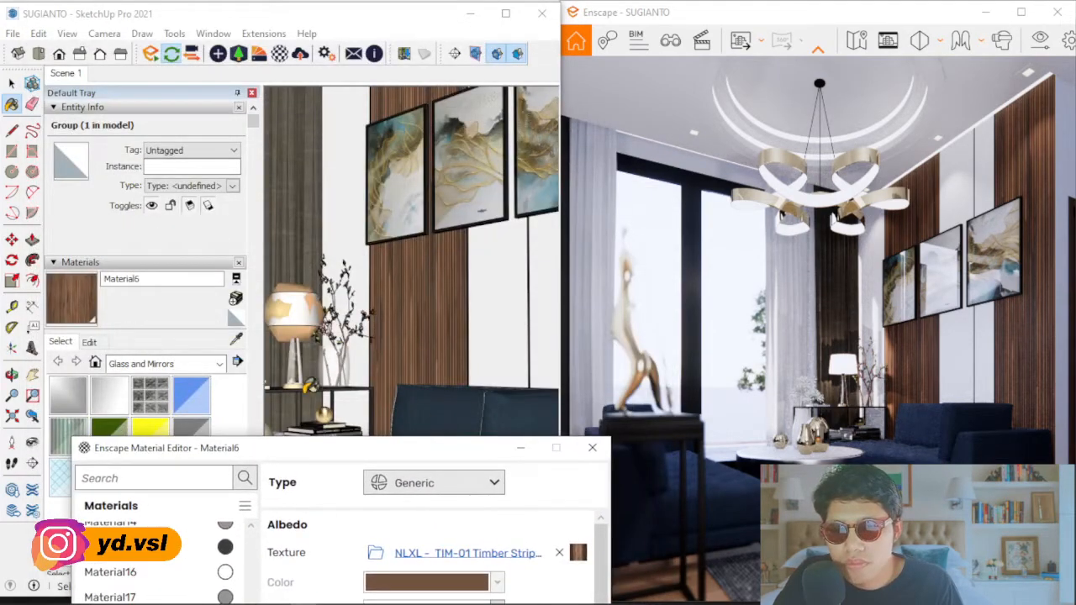
left_click(238, 340)
mouse_move(430, 312)
middle_mouse_down()
mouse_move(432, 304)
mouse_move(468, 314)
mouse_move(436, 315)
mouse_move(493, 278)
mouse_move(328, 233)
mouse_move(396, 255)
mouse_move(398, 233)
middle_mouse_up()
left_click(391, 239)
left_click_drag(395, 458, 409, 82)
mouse_move(616, 173)
left_mouse_down()
mouse_move(616, 210)
mouse_move(616, 173)
left_mouse_up()
left_click_drag(472, 79, 516, 468)
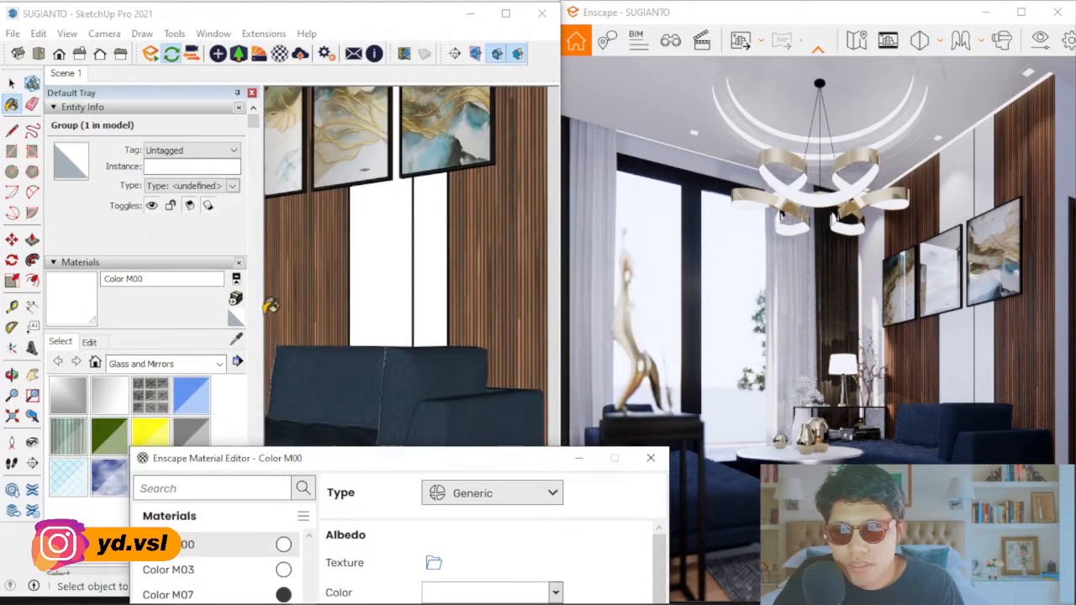
- Collapse the default tray and sample the parquet floor's material beside the rug
left_click(242, 341)
mouse_move(415, 228)
middle_mouse_down("shift")
mouse_move(395, 449)
mouse_move(384, 334)
middle_mouse_up("shift")
left_click(237, 93)
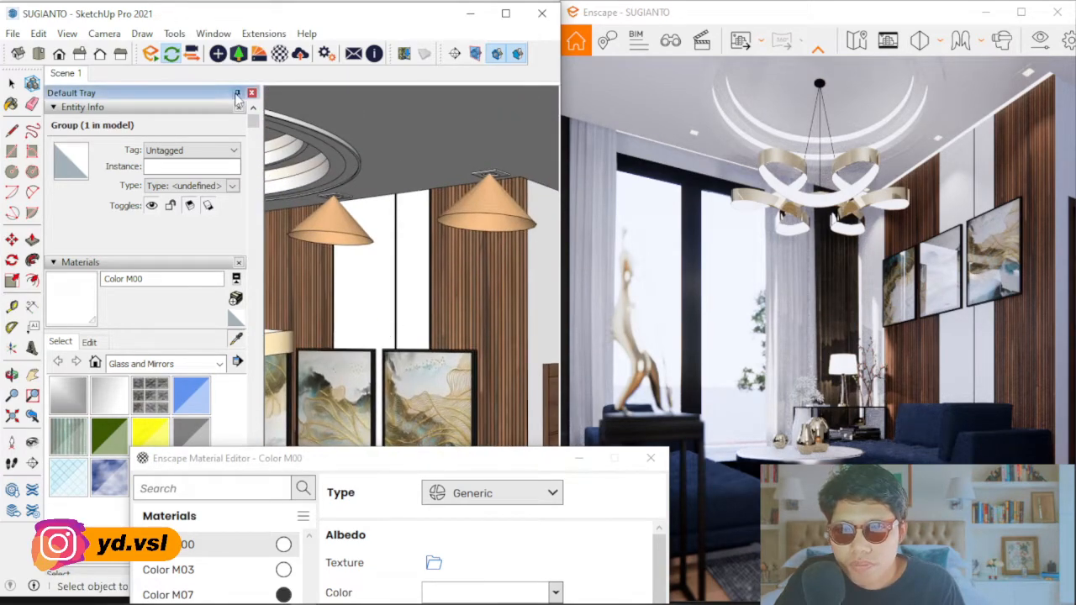
middle_click_drag(340, 294, 361, 244)
middle_click_drag(407, 53, 392, 43, "shift")
middle_click_drag(439, 244, 416, 139, "shift")
middle_click_drag(374, 193, 392, 334)
middle_click_drag(391, 335, 348, 151, "shift")
middle_click_drag(360, 248, 377, 355)
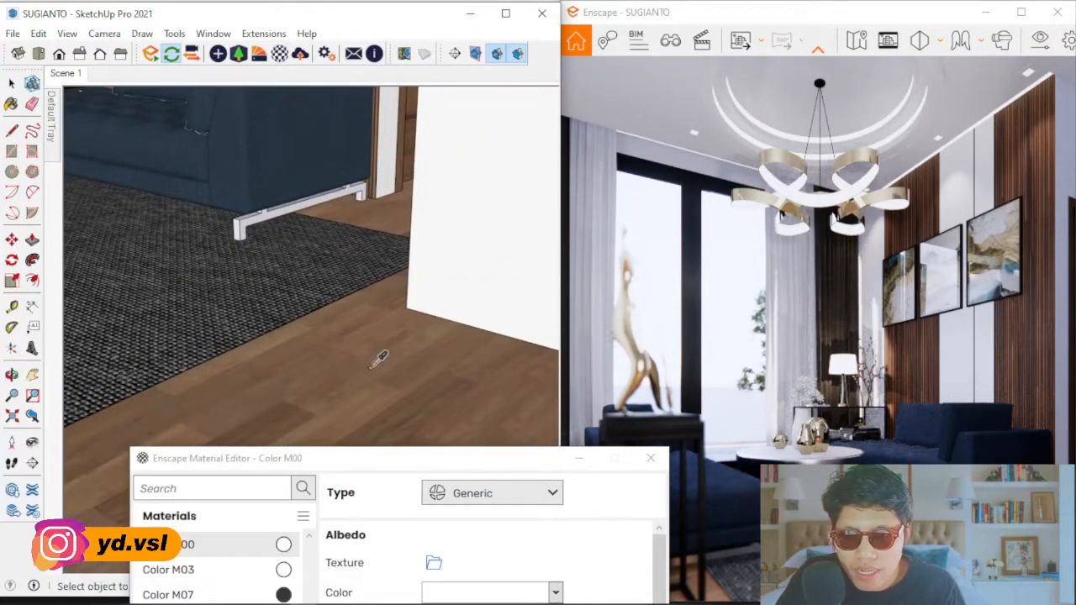
left_click(334, 309)
- Examine the parquet floor material's height map type options, displacement texture and amount, and reflection settings
mouse_move(390, 462)
left_mouse_down()
mouse_move(426, 418)
mouse_move(408, 136)
mouse_move(314, 74)
mouse_move(644, 478)
mouse_move(402, 585)
mouse_move(300, 34)
left_mouse_up()
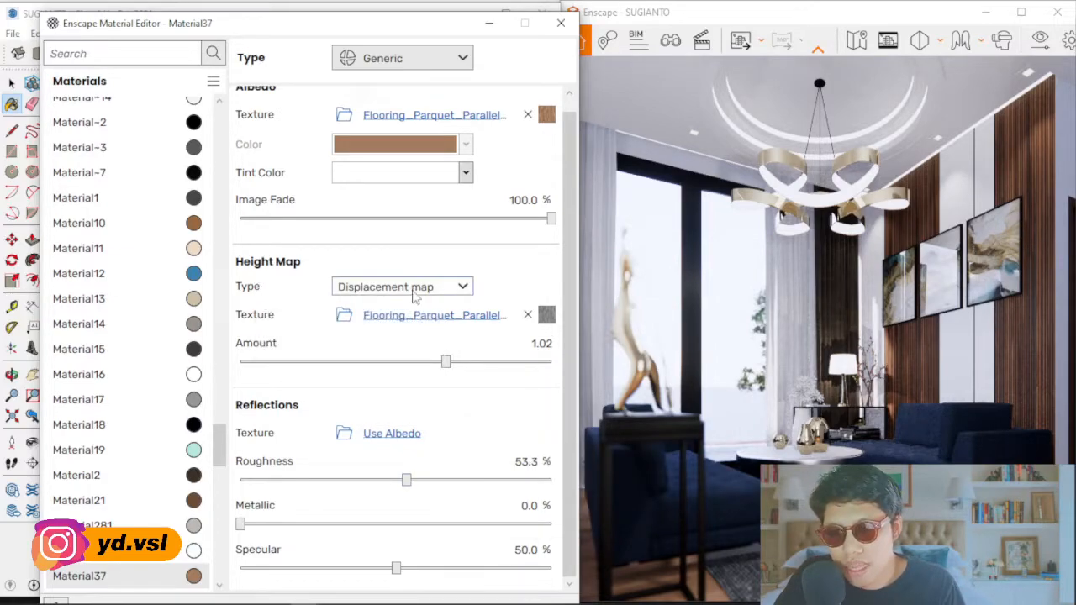
left_click(459, 288)
left_click(459, 288)
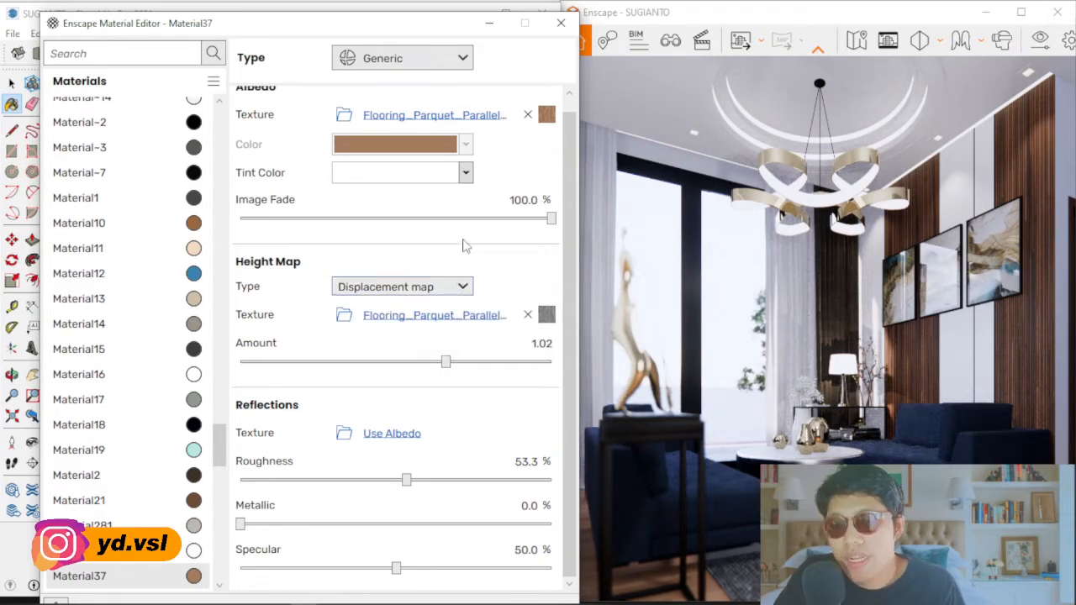
left_click(461, 287)
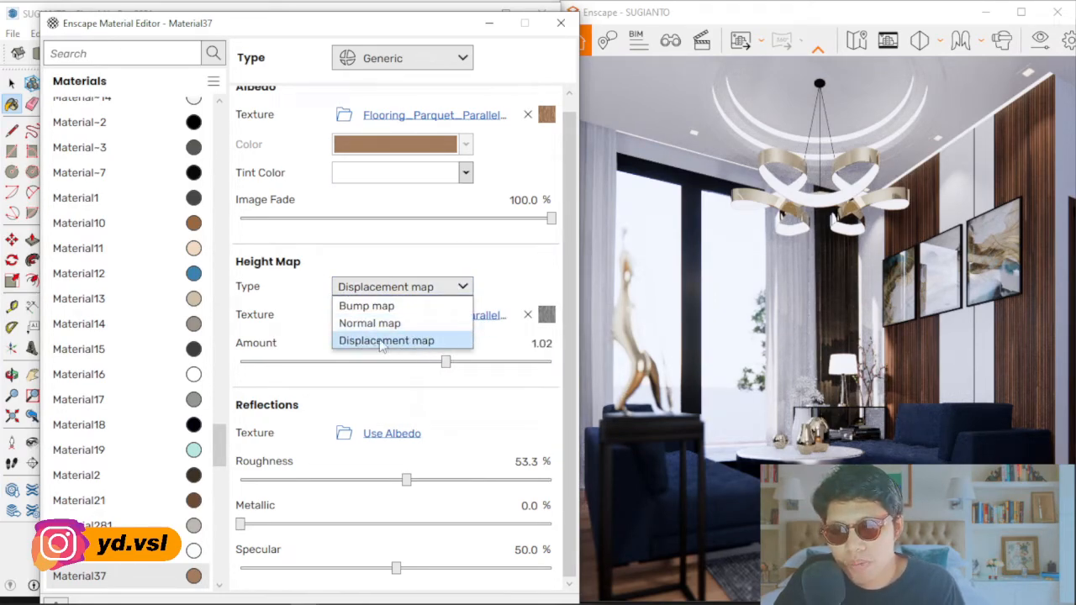
left_click(487, 260)
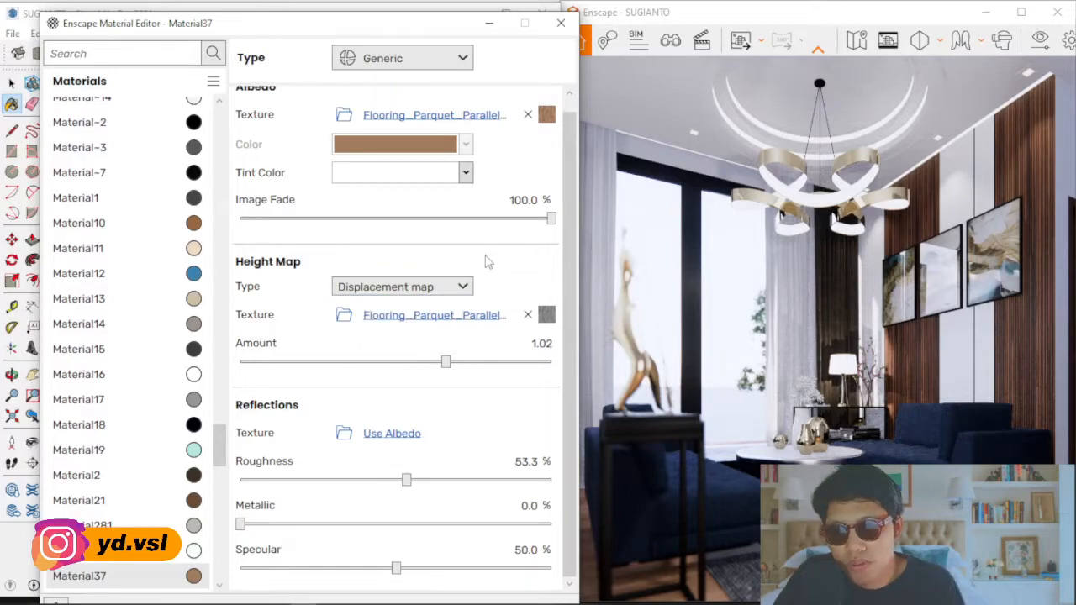
left_click(445, 286)
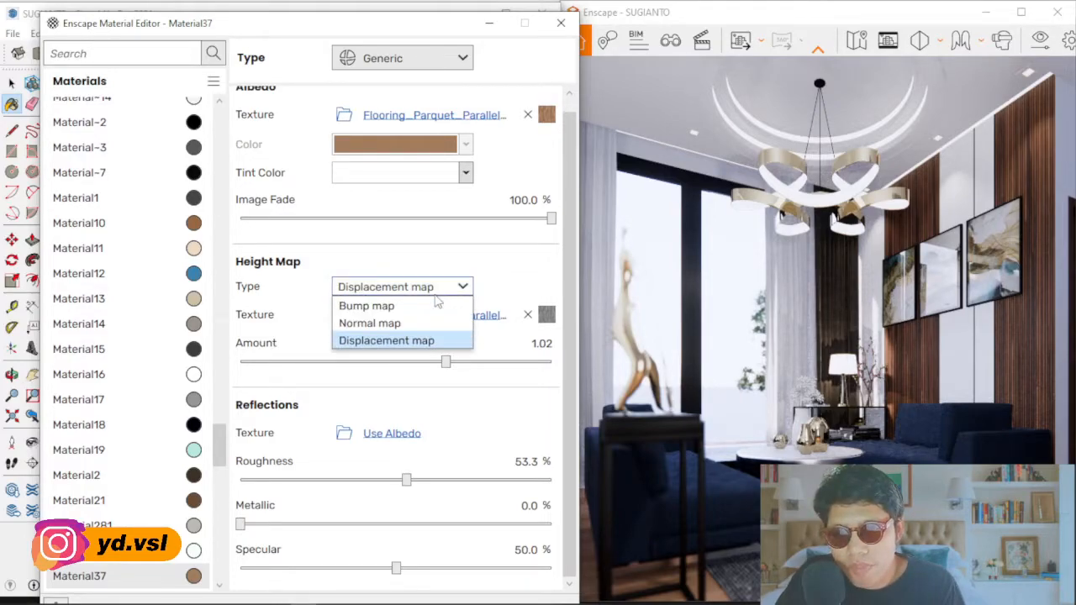
left_click(460, 254)
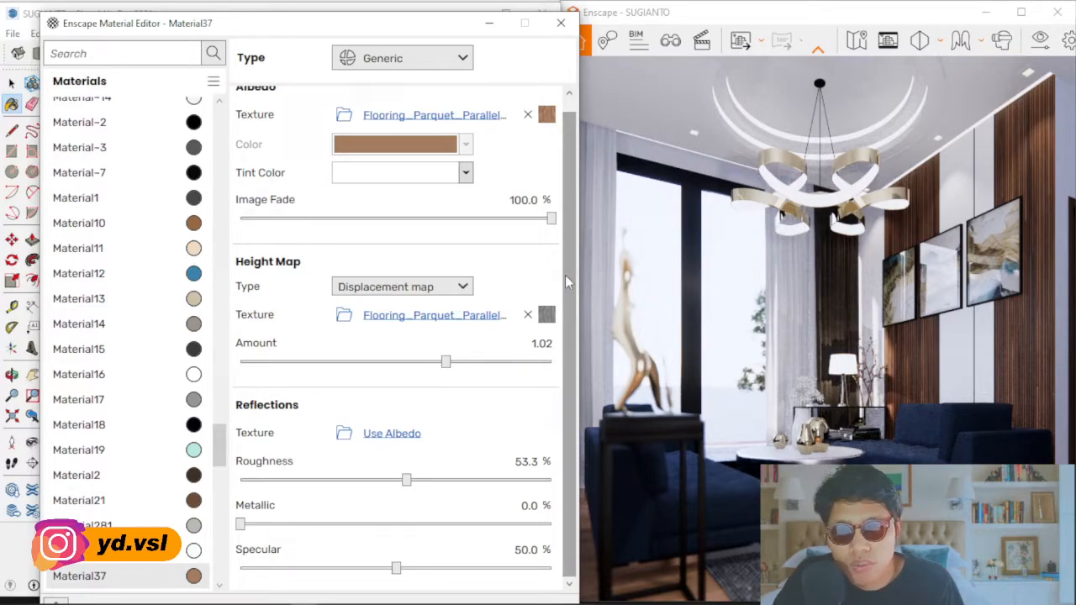
left_click_drag(565, 275, 561, 298)
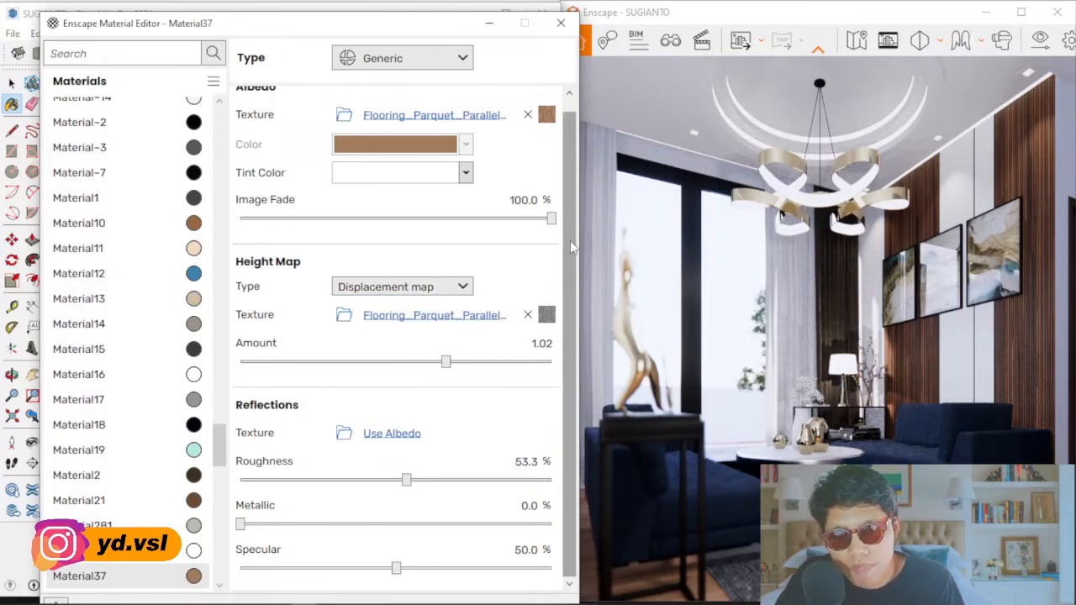
scroll(571, 218, "up", 1)
scroll(577, 176, "down", 1)
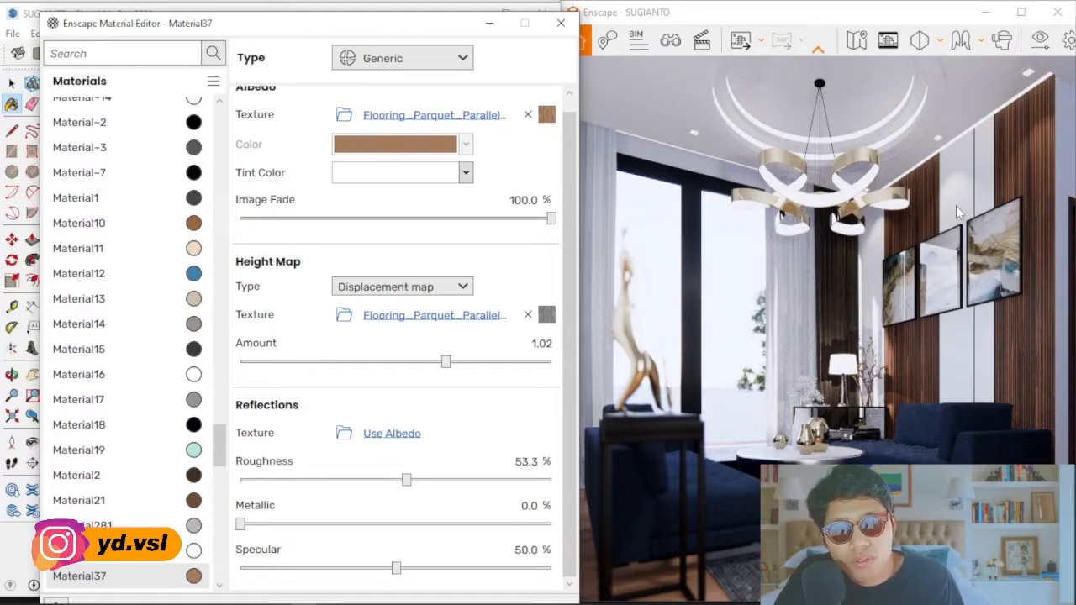
left_click(400, 286)
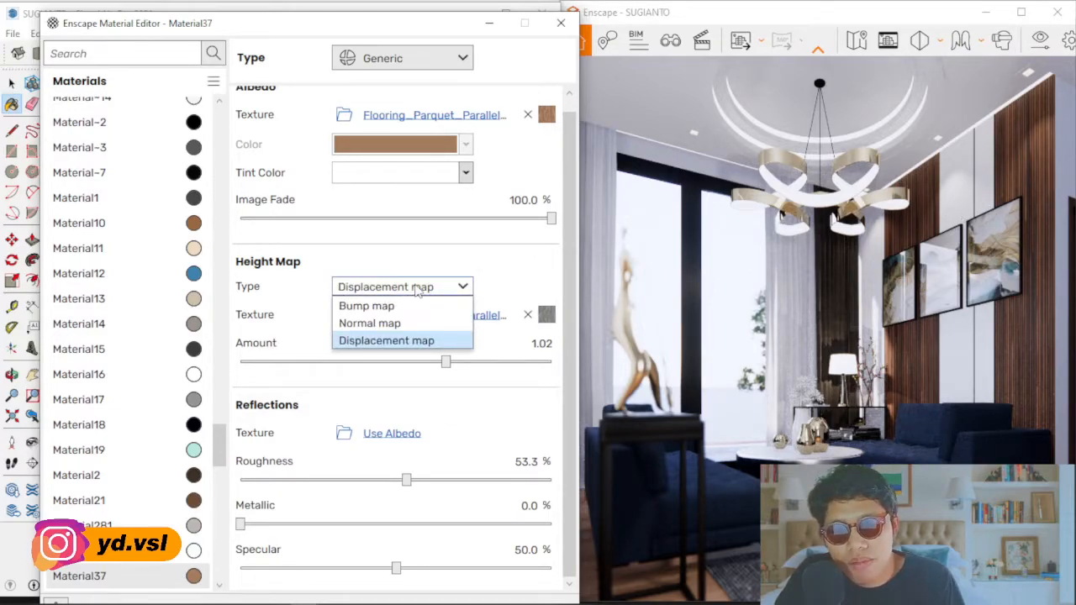
left_click(484, 254)
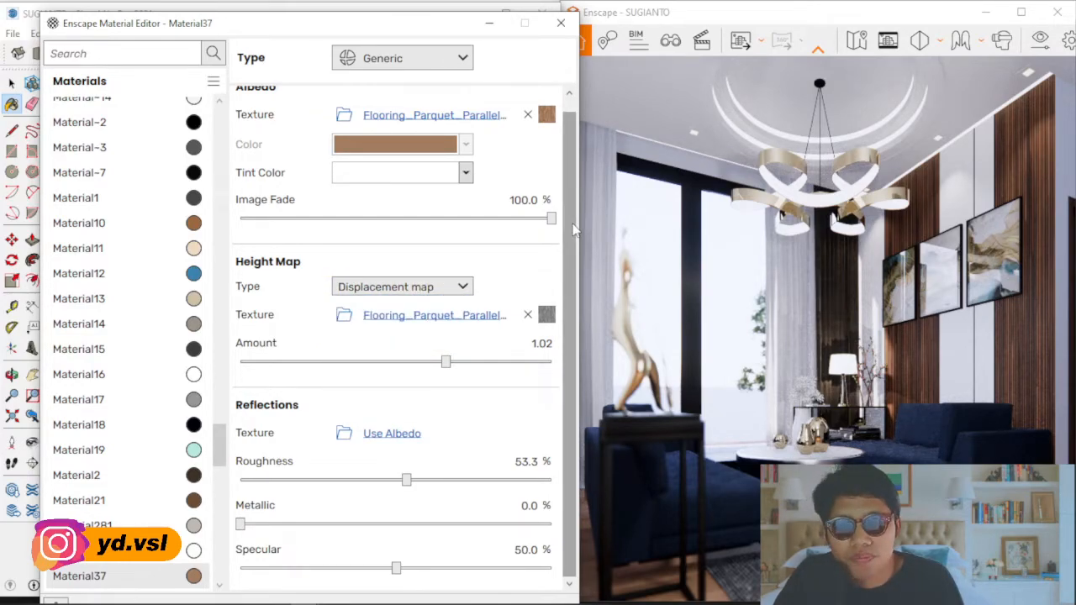
- Pin the default tray open again and sample the dark rug's material to show its settings in the Enscape Material Editor
left_click_drag(430, 34, 393, 378)
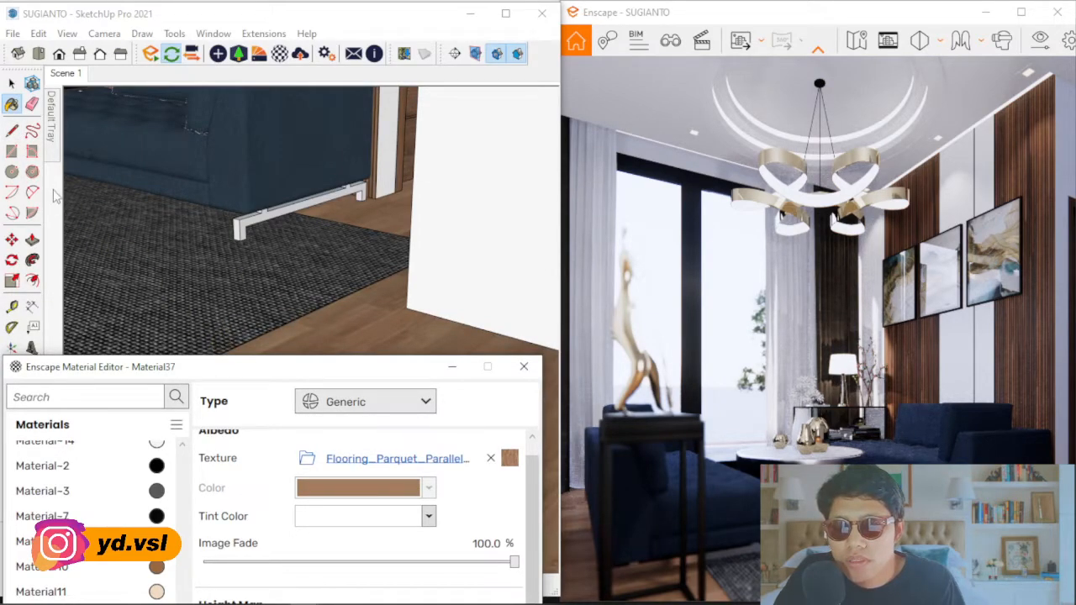
left_click(12, 106)
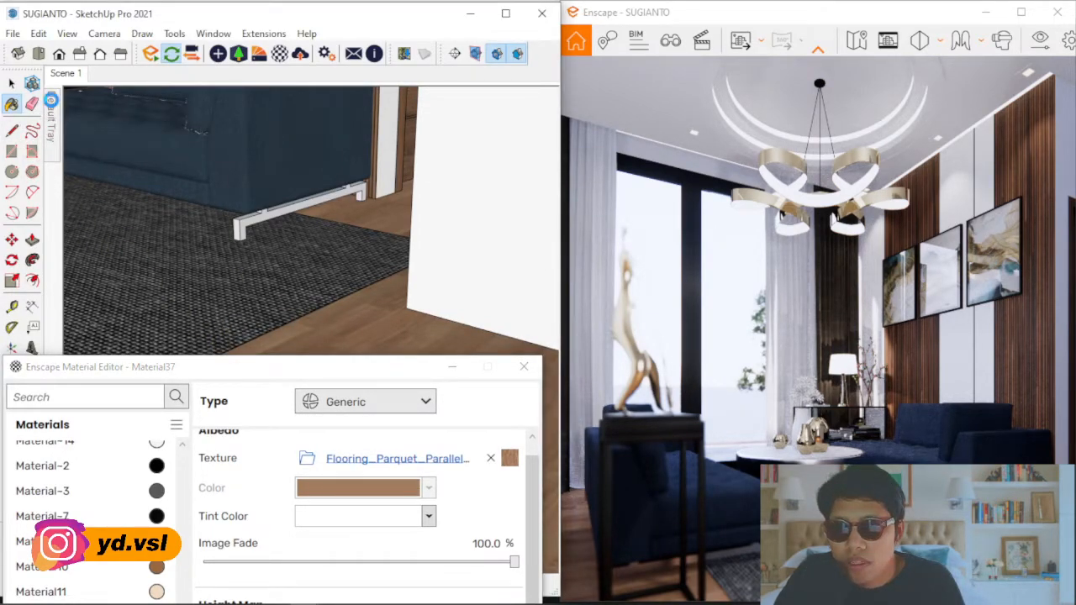
mouse_move(50, 105)
left_click(257, 94)
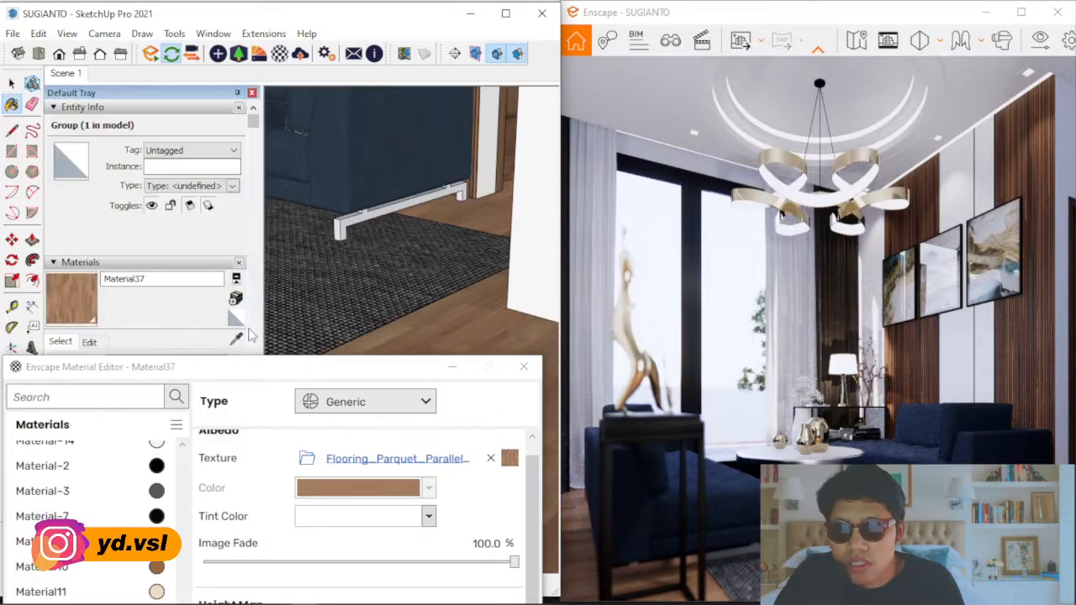
left_click(362, 344, "alt")
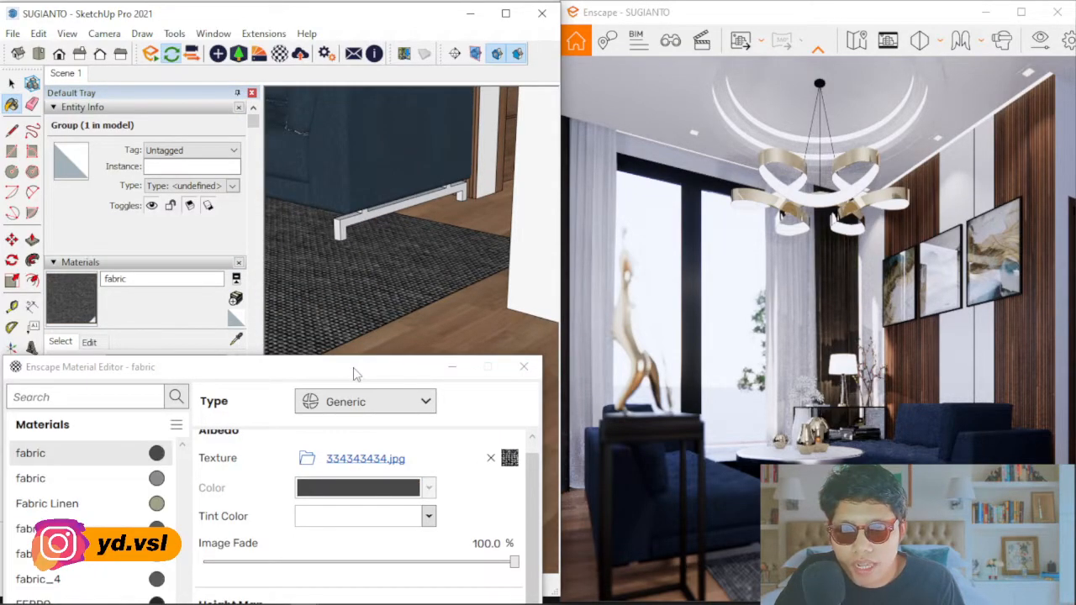
left_click_drag(356, 370, 349, 69)
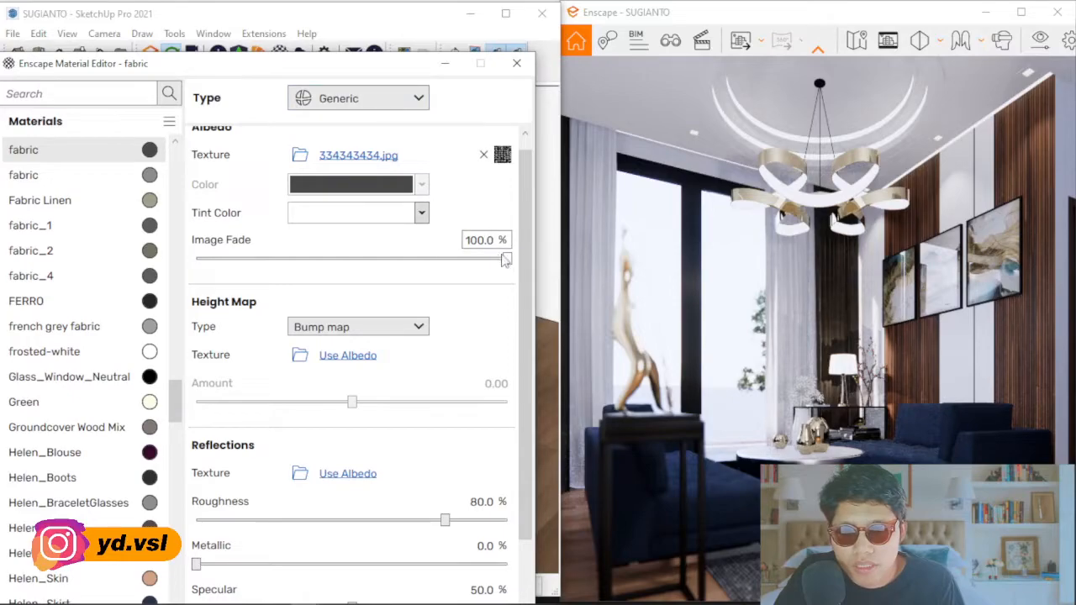
- Review the rug fabric's height map, roughness, metallic and specular settings, then clear the view of the model
scroll(526, 290, "down", 2)
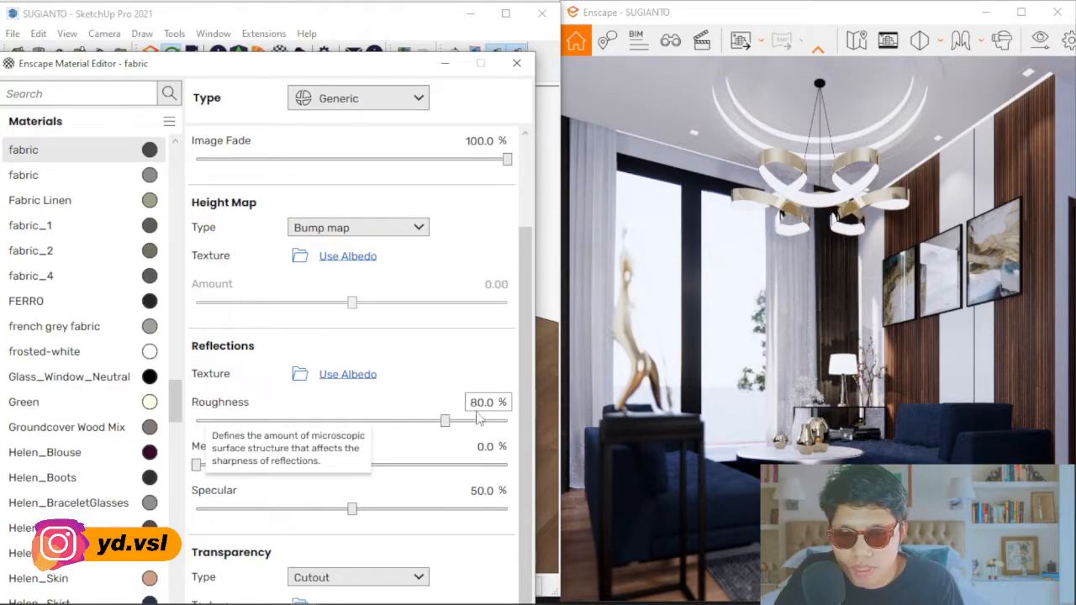
left_click_drag(414, 77, 471, 463)
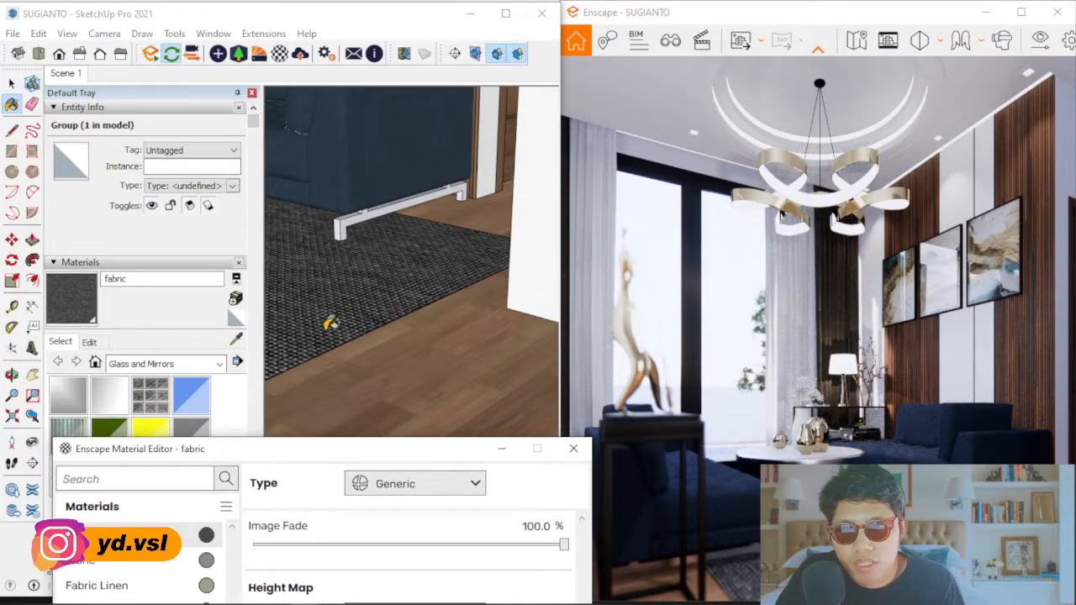
- Sample the glowing strip material in the curved ceiling recess above the chandelier to show it in the Enscape Material Editor
left_click(235, 341)
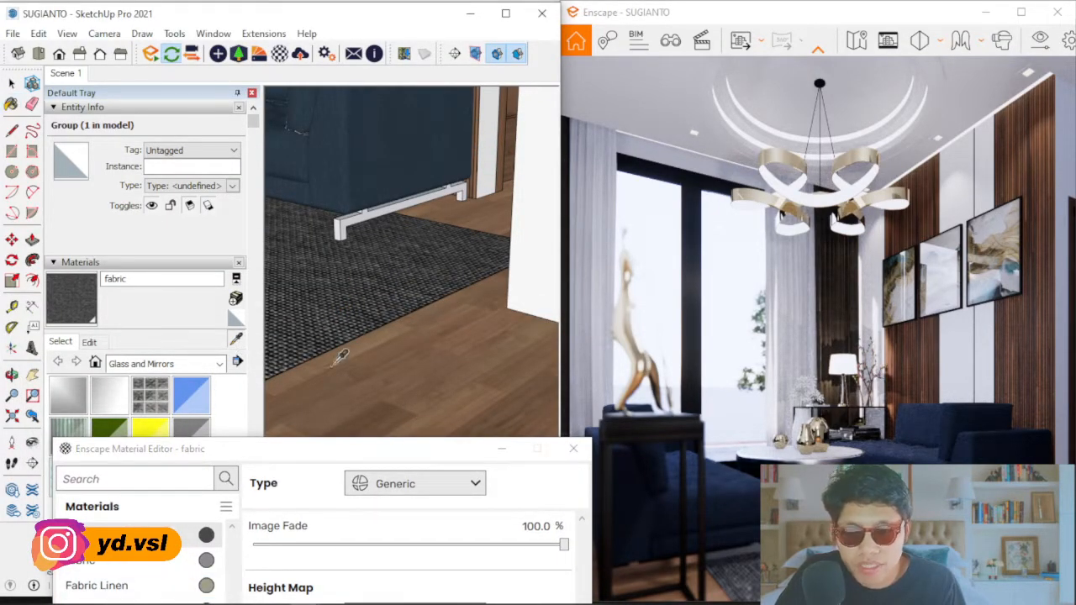
mouse_move(380, 264)
middle_mouse_down("shift")
mouse_move(378, 420)
mouse_move(400, 278)
mouse_move(421, 379)
mouse_move(442, 333)
mouse_move(366, 248)
middle_mouse_up("shift")
mouse_move(329, 162)
middle_mouse_down("shift")
mouse_move(354, 161)
mouse_move(524, 232)
middle_mouse_up("shift")
scroll(427, 158, "up", 2)
mouse_move(427, 158)
middle_mouse_down()
mouse_move(412, 113)
mouse_move(378, 152)
mouse_move(403, 158)
middle_mouse_up()
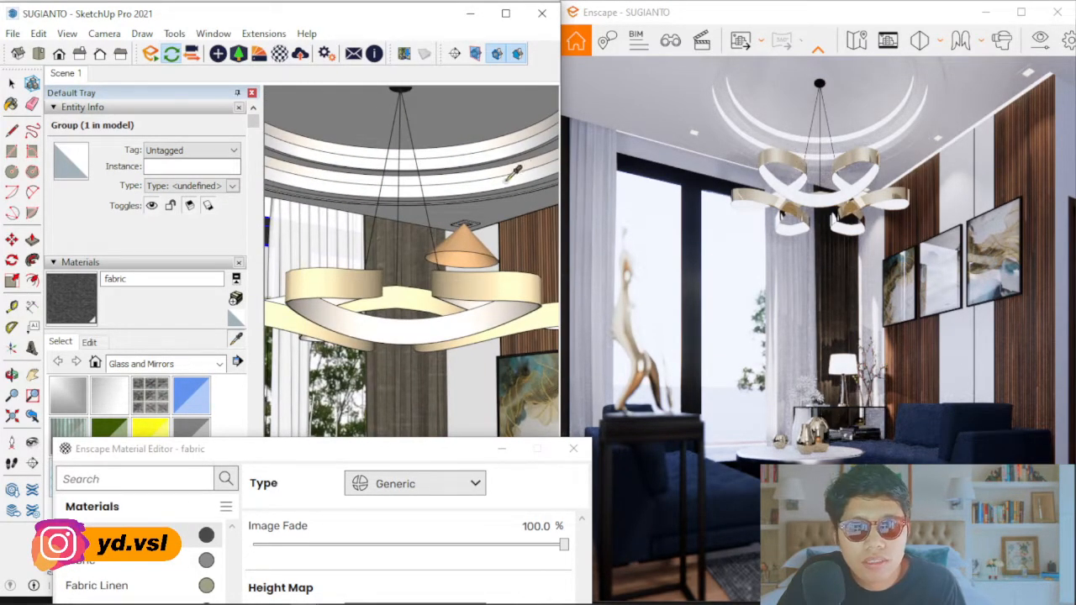
left_click(459, 148)
mouse_move(409, 456)
left_mouse_down()
mouse_move(444, 115)
mouse_move(468, 70)
mouse_move(510, 62)
left_mouse_up()
- Examine the ceiling strip material's color choices, material type options and reflection settings
left_click(529, 198)
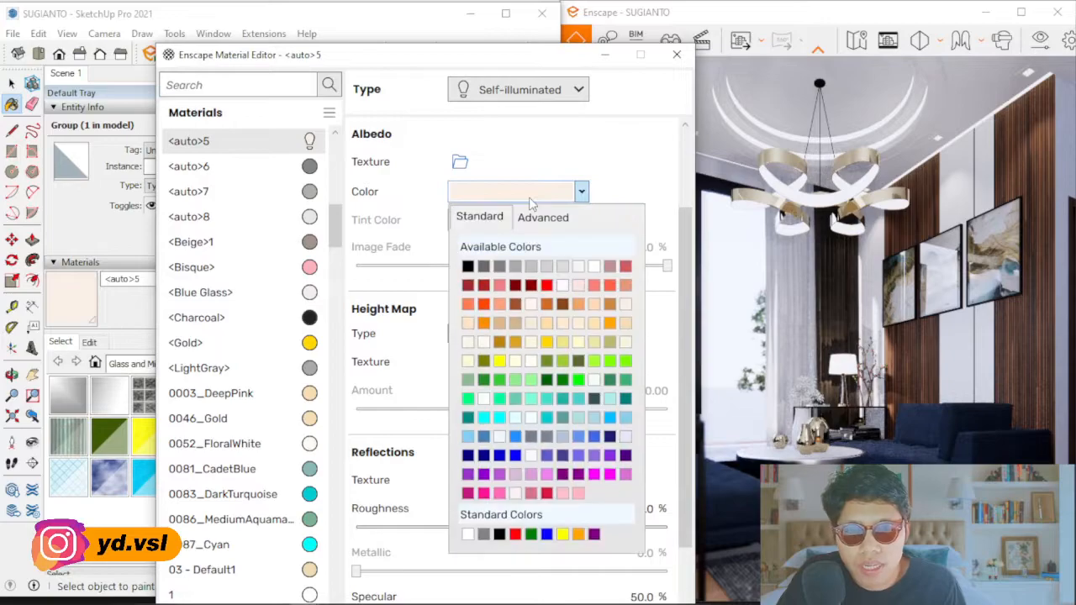
left_click(627, 306)
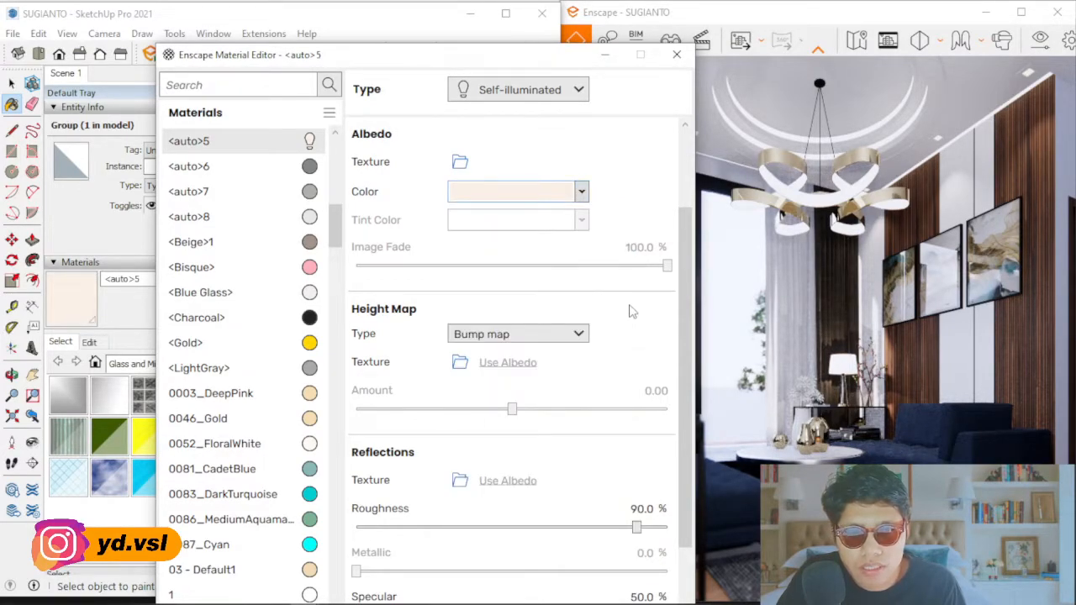
left_click(510, 92)
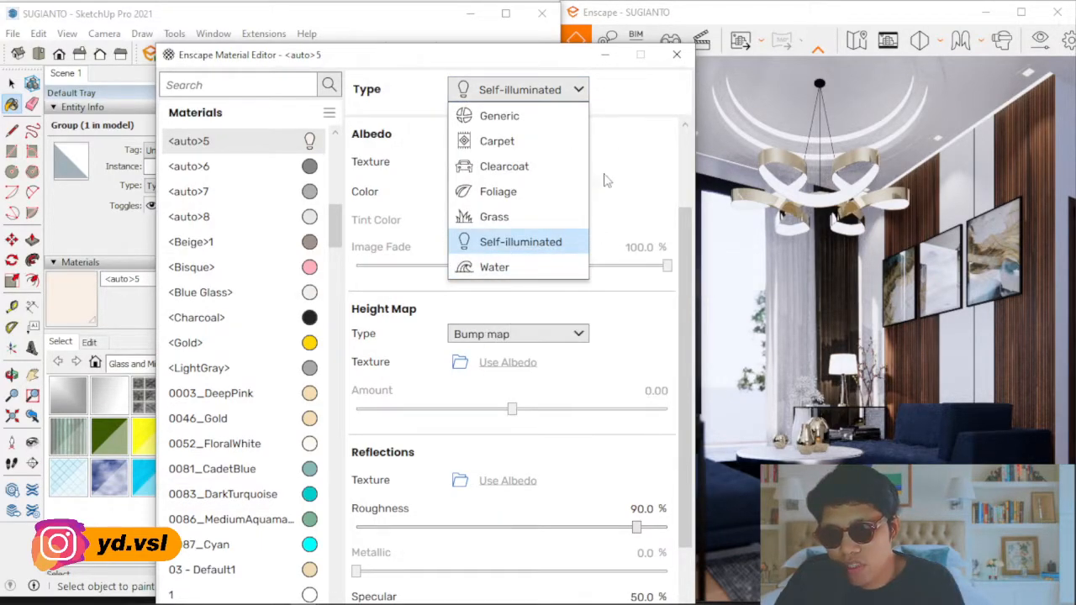
left_click(624, 159)
left_click(581, 191)
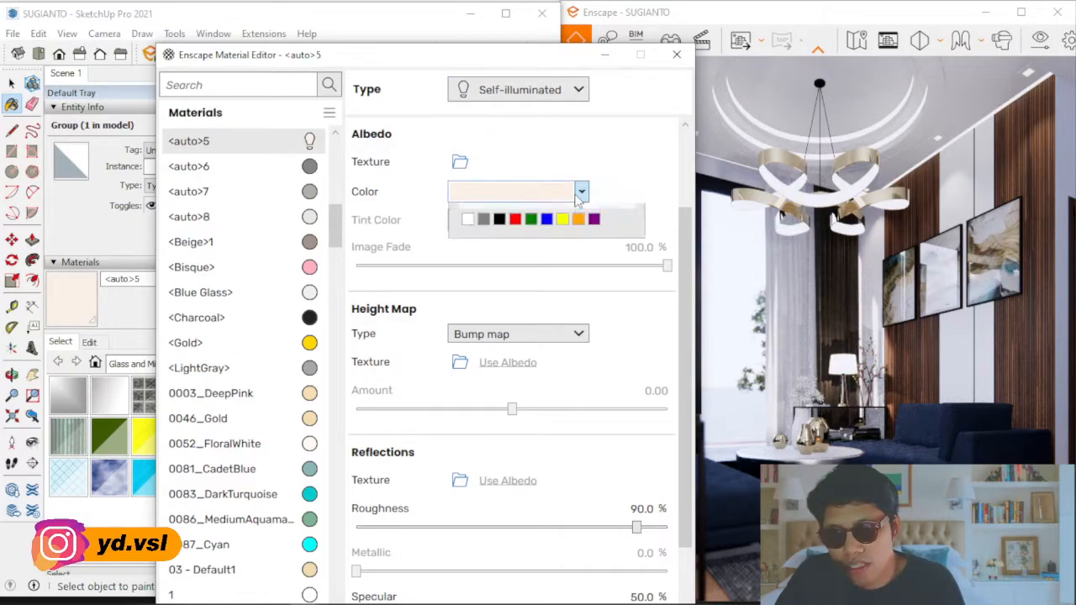
left_click(626, 169)
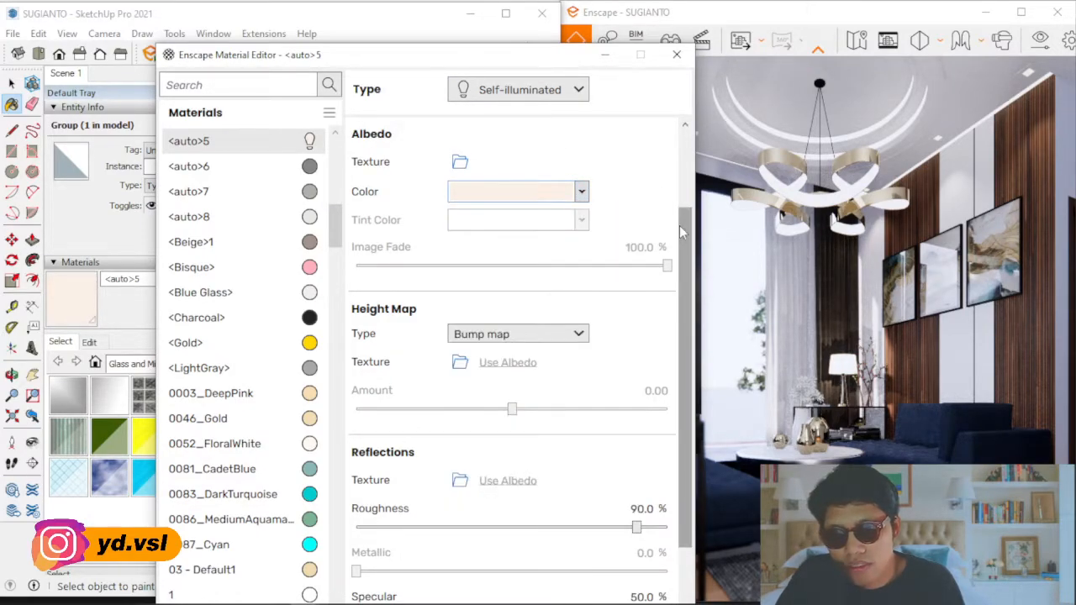
scroll(680, 303, "down", 2)
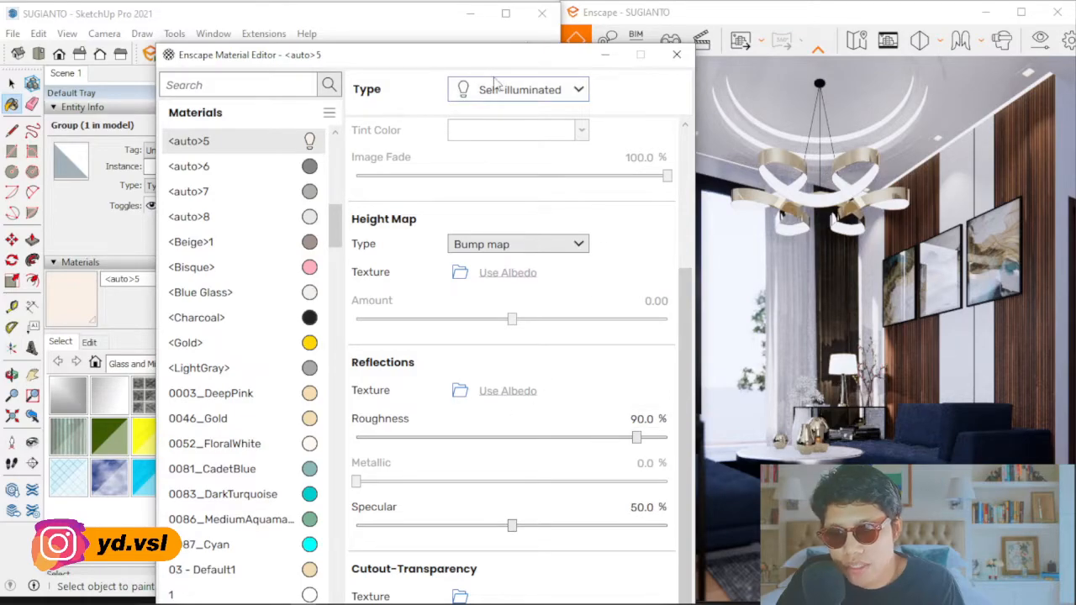
left_click_drag(497, 58, 402, 435)
- Sample the chandelier's gold ring material and review its roughness and metallic reflection settings
left_click(237, 339)
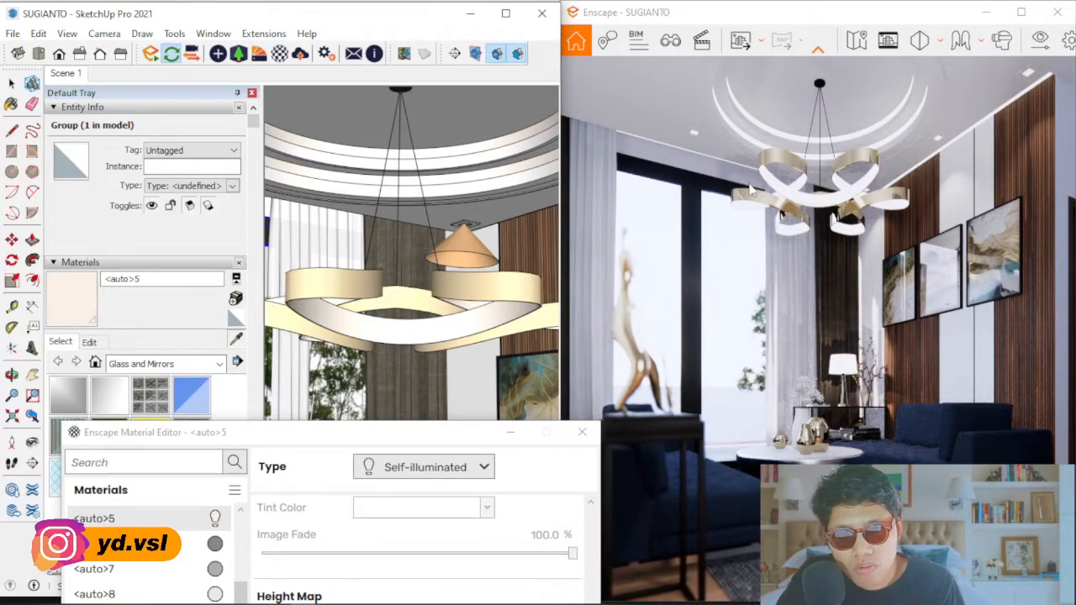
left_click(788, 191)
left_click_drag(446, 438, 516, 53)
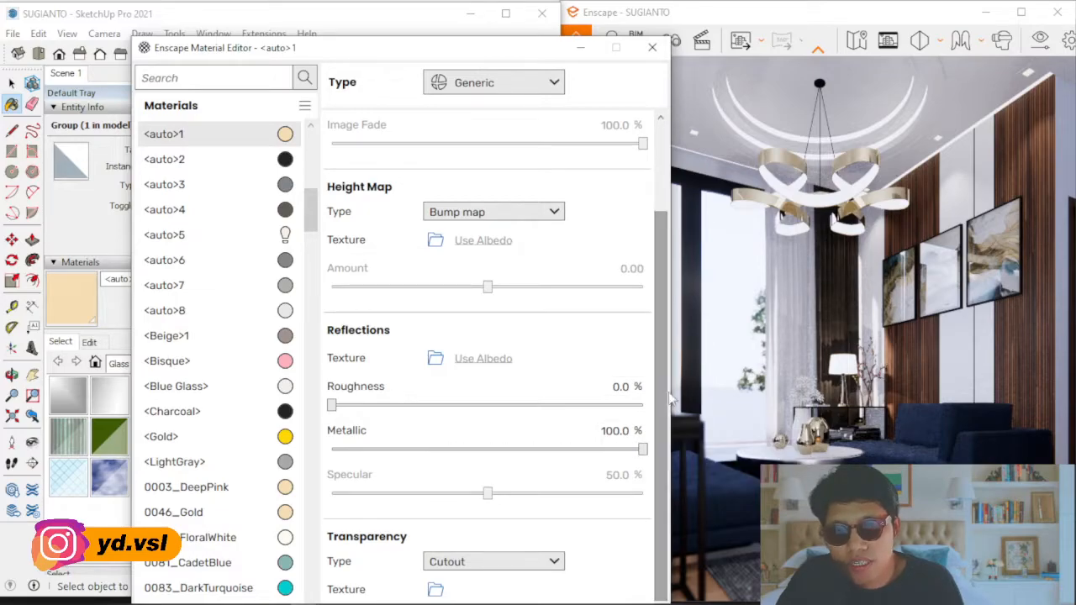
left_click_drag(501, 54, 452, 427)
- Sample the black material of the chandelier's ceiling mount to show it in the Enscape Material Editor
left_click(236, 340)
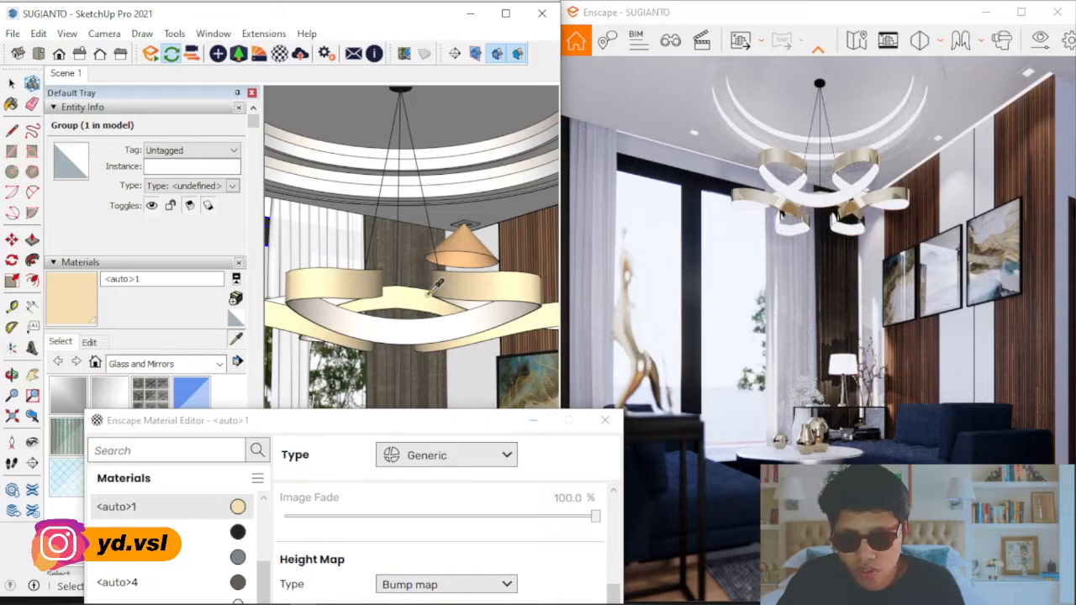
mouse_move(453, 248)
middle_mouse_down()
mouse_move(429, 180)
mouse_move(435, 208)
mouse_move(437, 199)
mouse_move(419, 282)
middle_mouse_up()
scroll(427, 175, "up", 3)
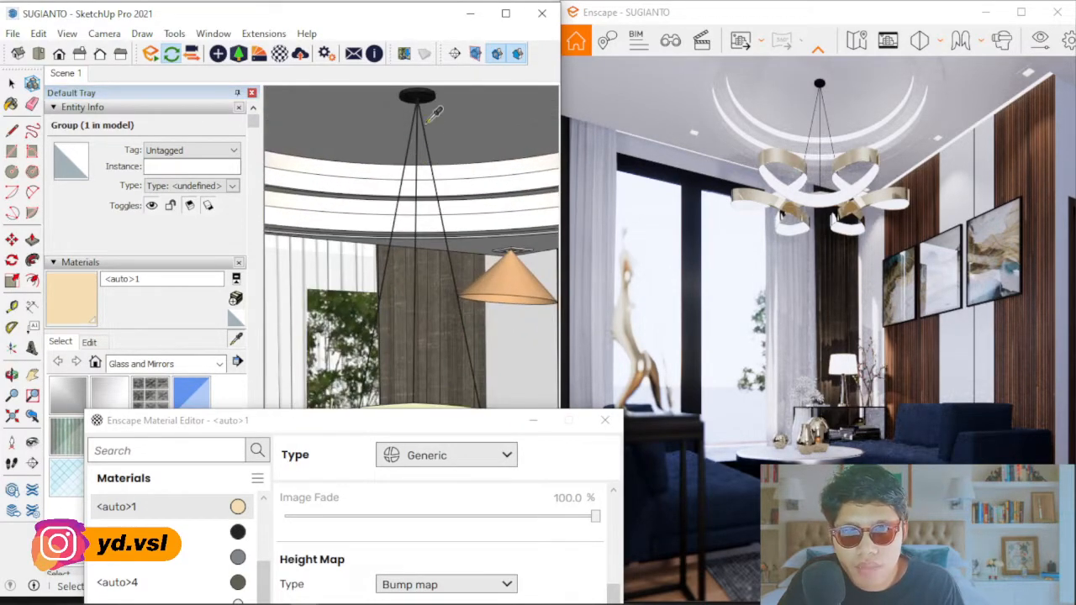
left_click(424, 89)
left_click_drag(366, 422, 377, 403)
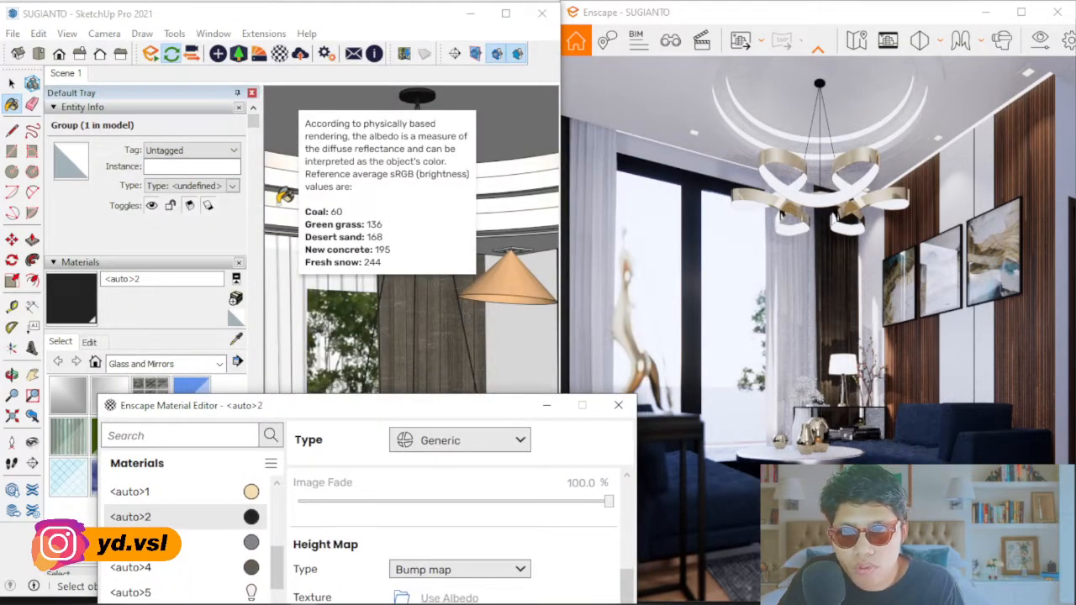
left_click(235, 339)
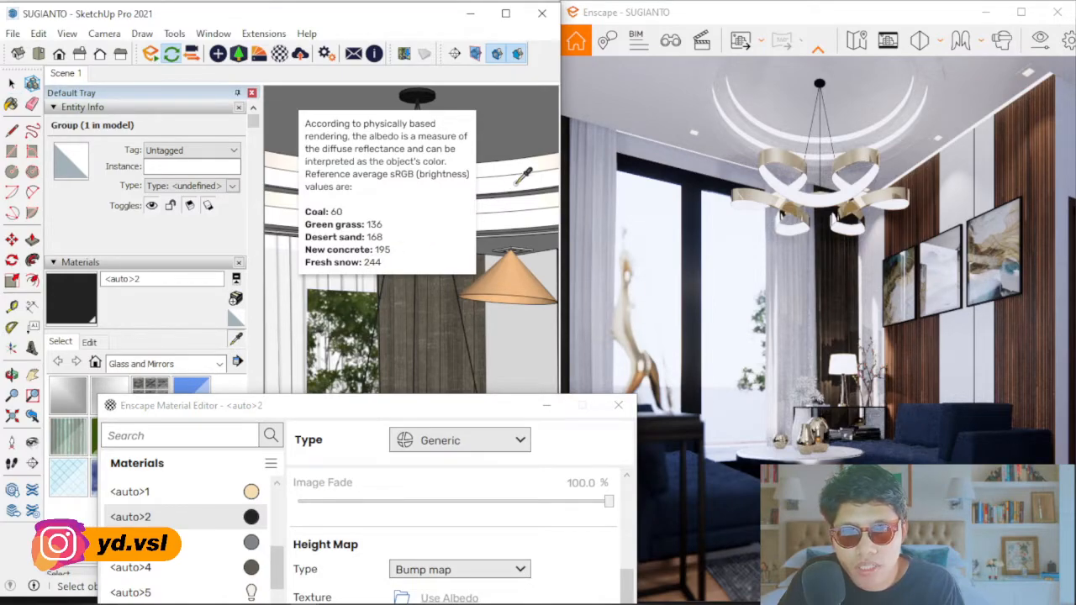
middle_click_drag(504, 217, 353, 170)
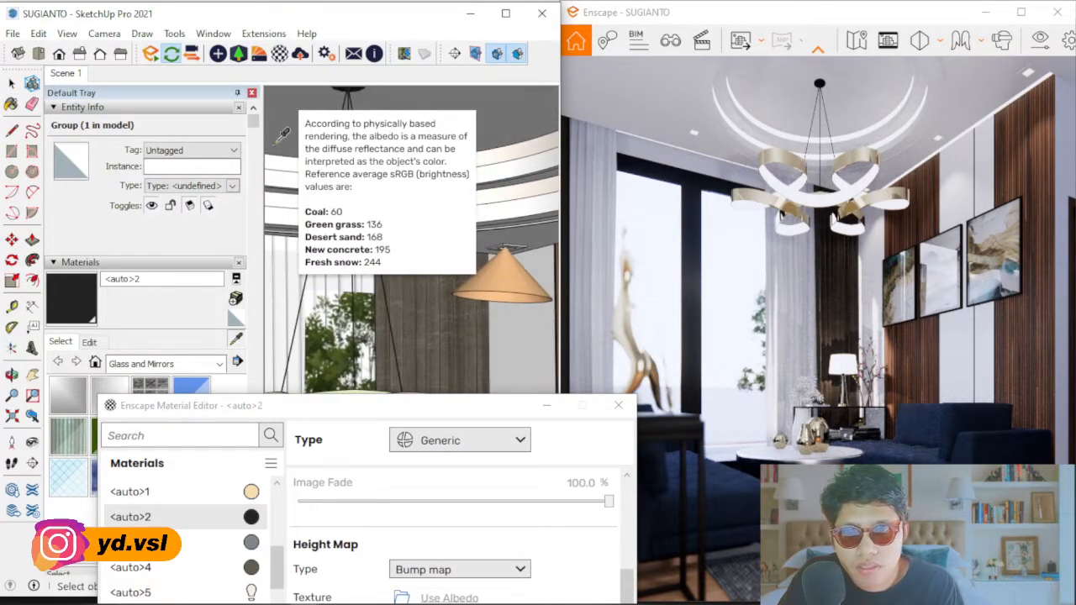
left_click(12, 84)
left_click(415, 324)
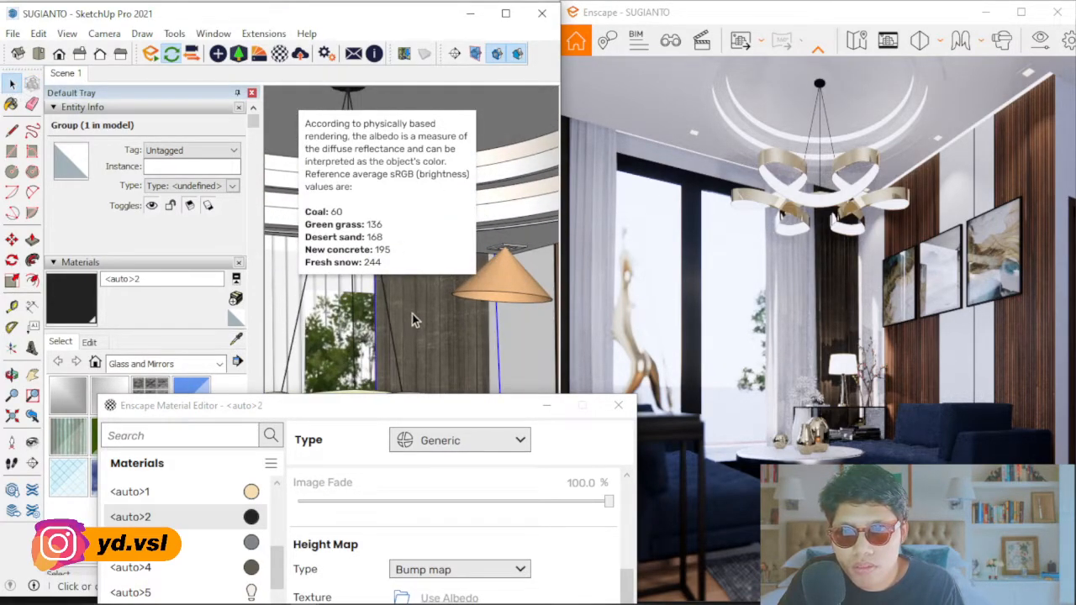
left_click(440, 363)
left_click_drag(435, 405, 413, 404)
- Sample the table lamp's base material and review its height map and reflection settings
left_click(235, 339)
mouse_move(451, 287)
middle_mouse_down("shift")
mouse_move(418, 134)
mouse_move(432, 294)
middle_mouse_up("shift")
scroll(418, 136, "up", 2)
mouse_move(423, 339)
middle_mouse_down("shift")
mouse_move(436, 168)
mouse_move(405, 180)
mouse_move(379, 210)
mouse_move(372, 264)
mouse_move(336, 302)
mouse_move(370, 295)
mouse_move(417, 197)
mouse_move(418, 147)
mouse_move(420, 227)
mouse_move(461, 202)
middle_mouse_up("shift")
scroll(417, 153, "up", 3)
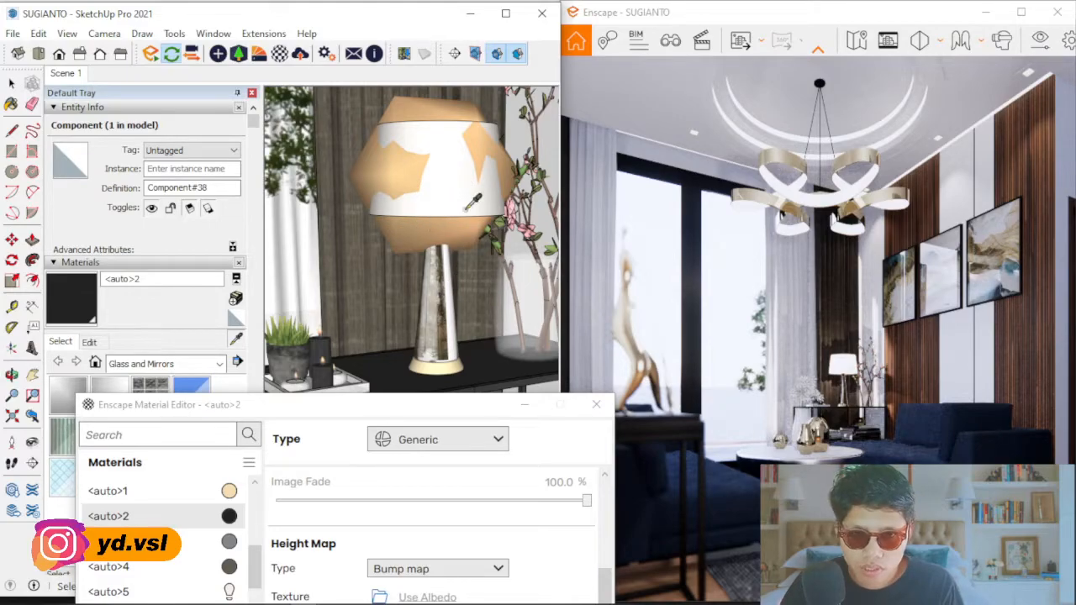
left_click(437, 288)
left_click(387, 410)
left_click_drag(386, 409, 158, 130)
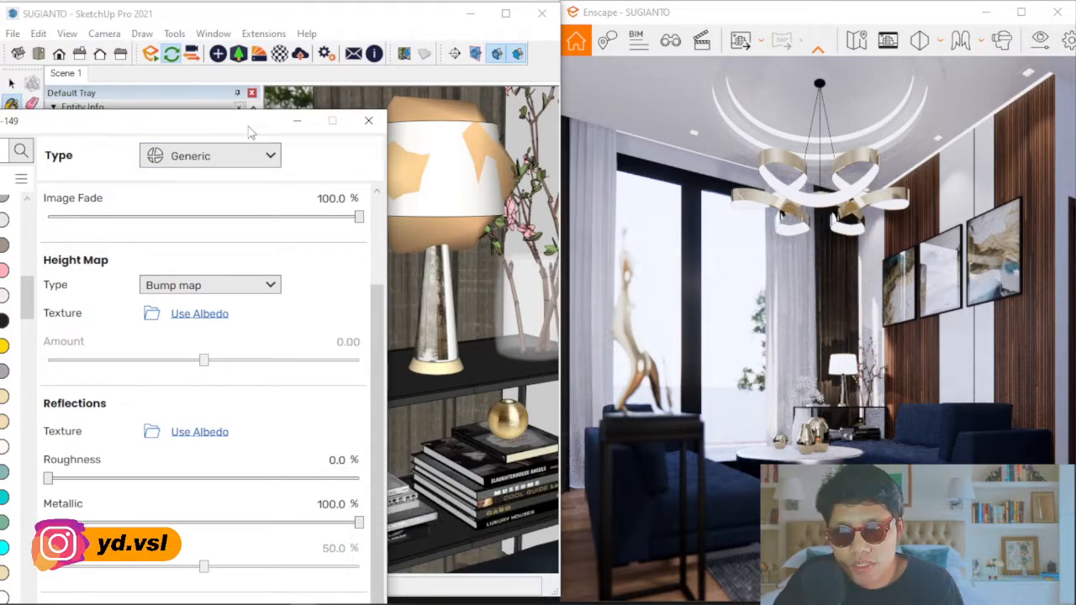
left_click_drag(249, 124, 279, 443)
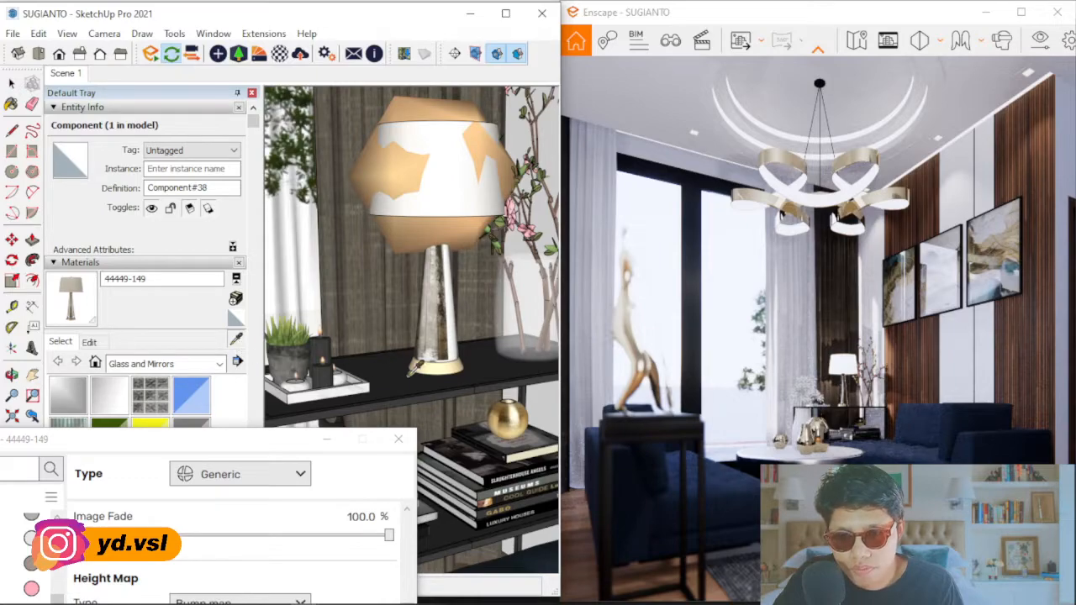
- Sample the white lampshade material and review its material type, height map and reflection settings
scroll(454, 220, "up", 3)
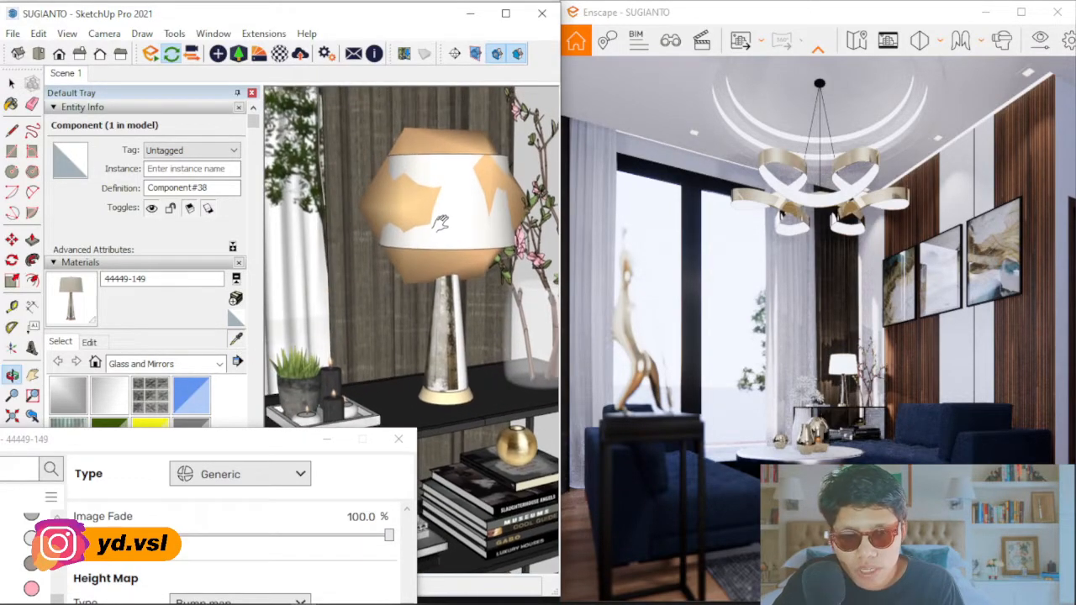
scroll(471, 240, "up", 1)
left_click(480, 252)
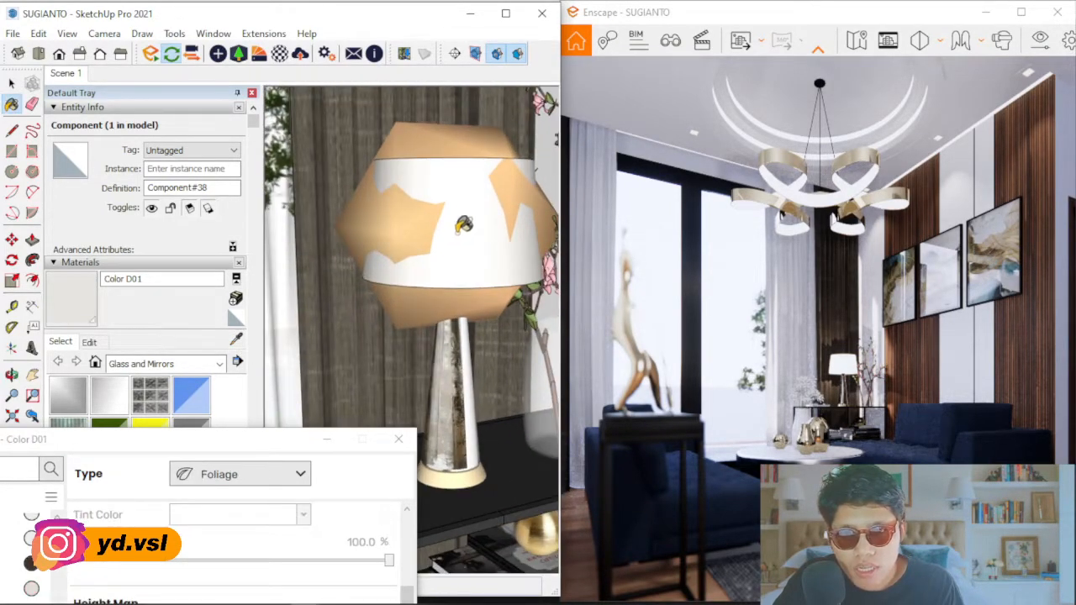
left_click_drag(279, 439, 363, 99)
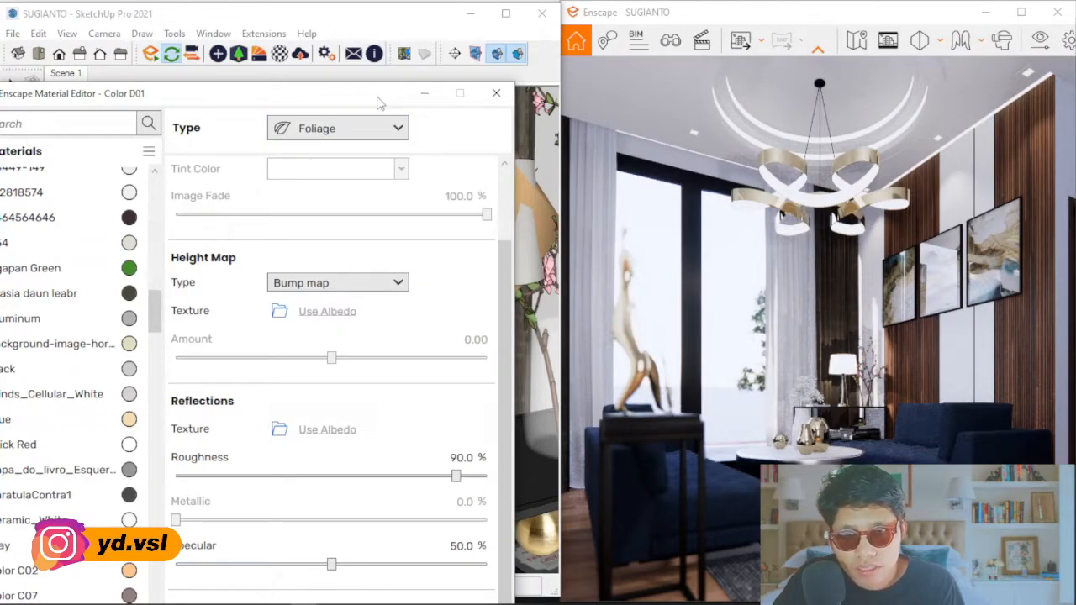
left_click_drag(378, 102, 357, 432)
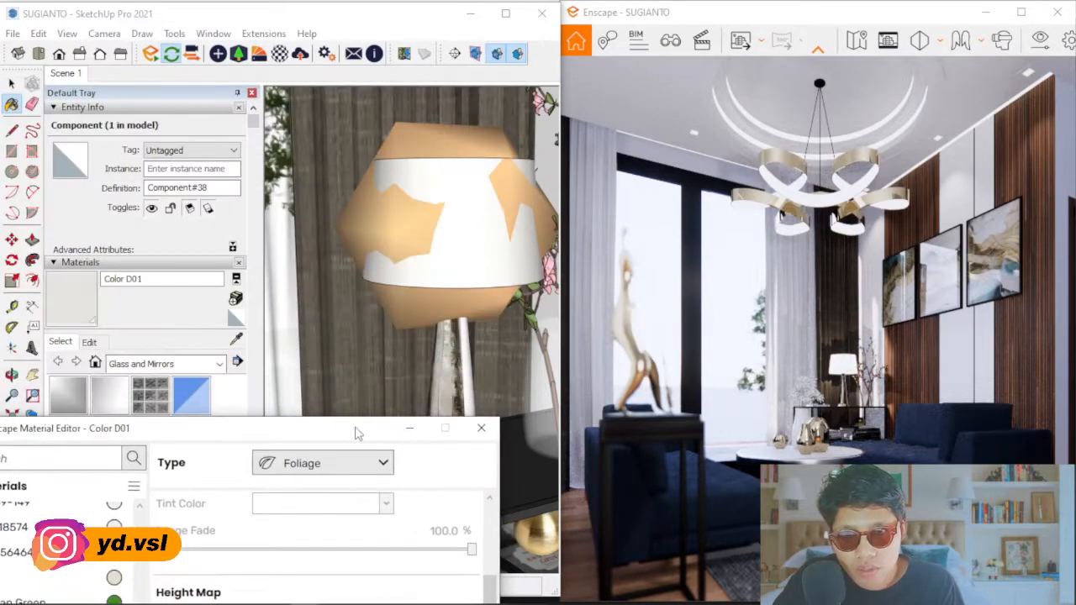
- Select the sphere light around the lampshade and examine its luminous intensity and source radius in Enscape Objects
left_click(431, 148)
left_click(219, 55)
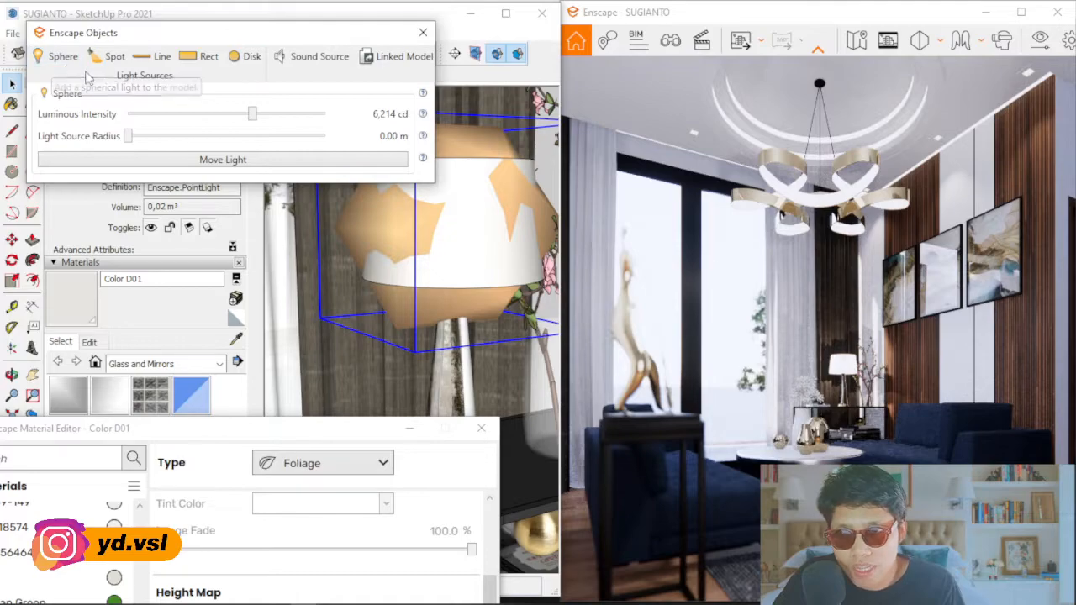
left_click_drag(287, 34, 176, 289)
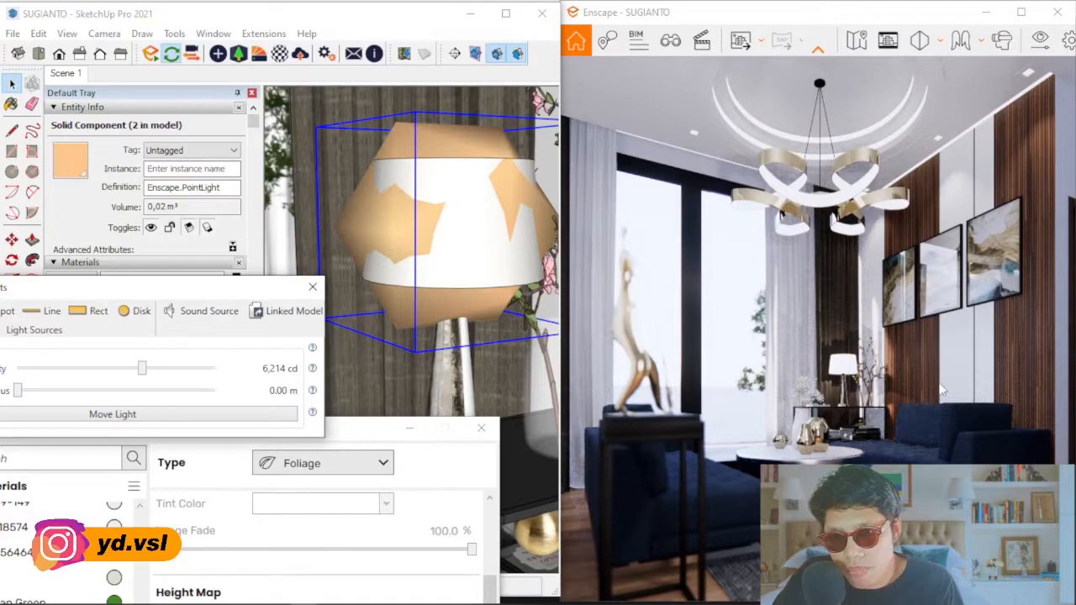
middle_click_drag(453, 202, 447, 342)
middle_click_drag(458, 290, 444, 144)
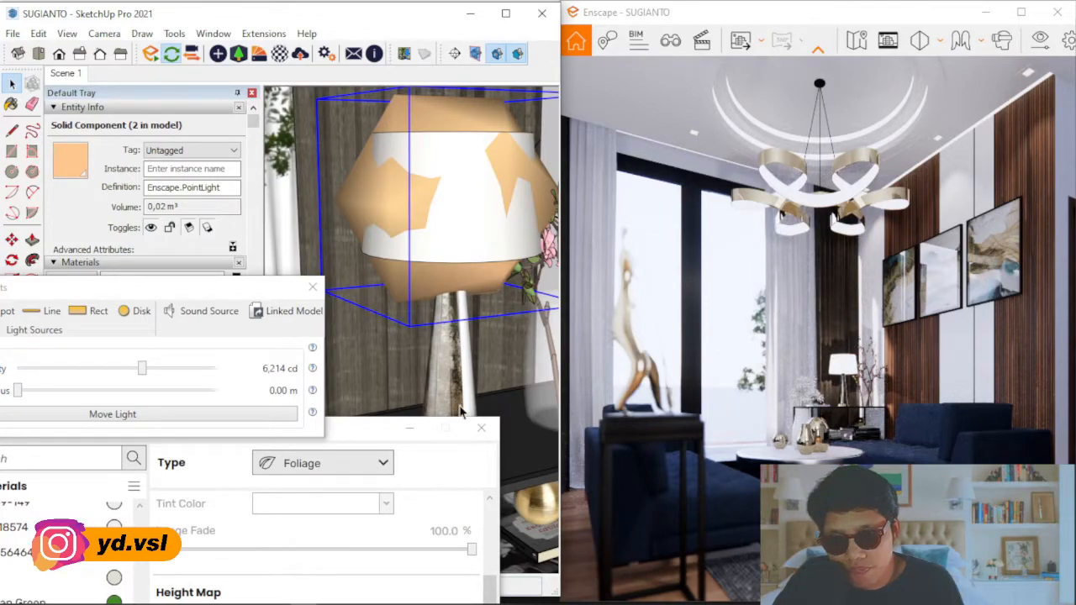
left_click_drag(376, 432, 415, 452)
left_click_drag(250, 296, 304, 179)
left_click_drag(361, 453, 444, 360)
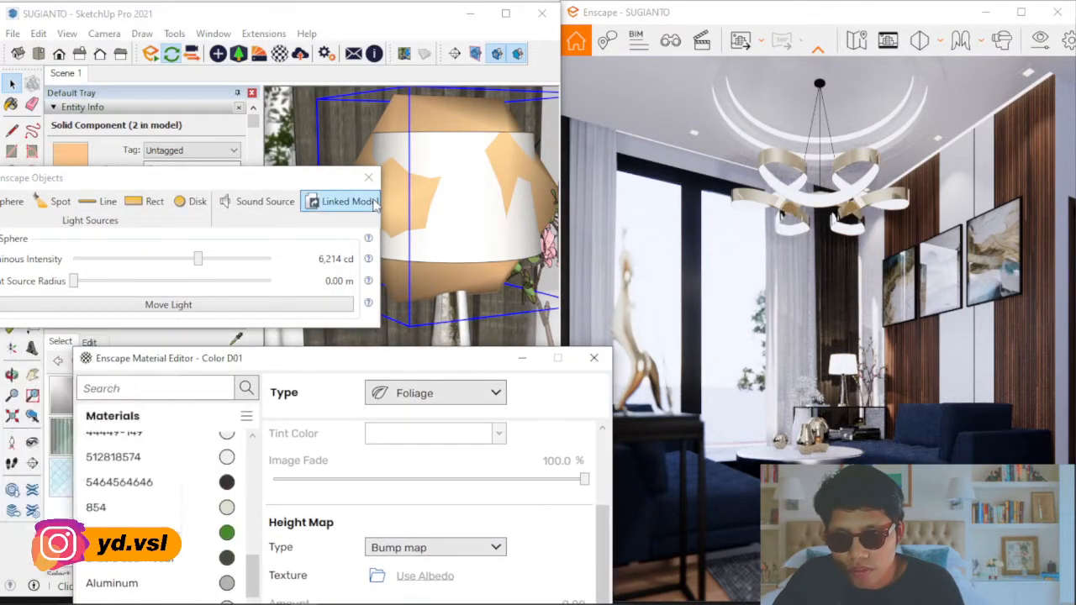
left_click(368, 178)
- Sample the gold vase's material on the coffee table and review its settings in the Enscape Material Editor
left_click_drag(445, 370, 513, 435)
left_click(236, 338)
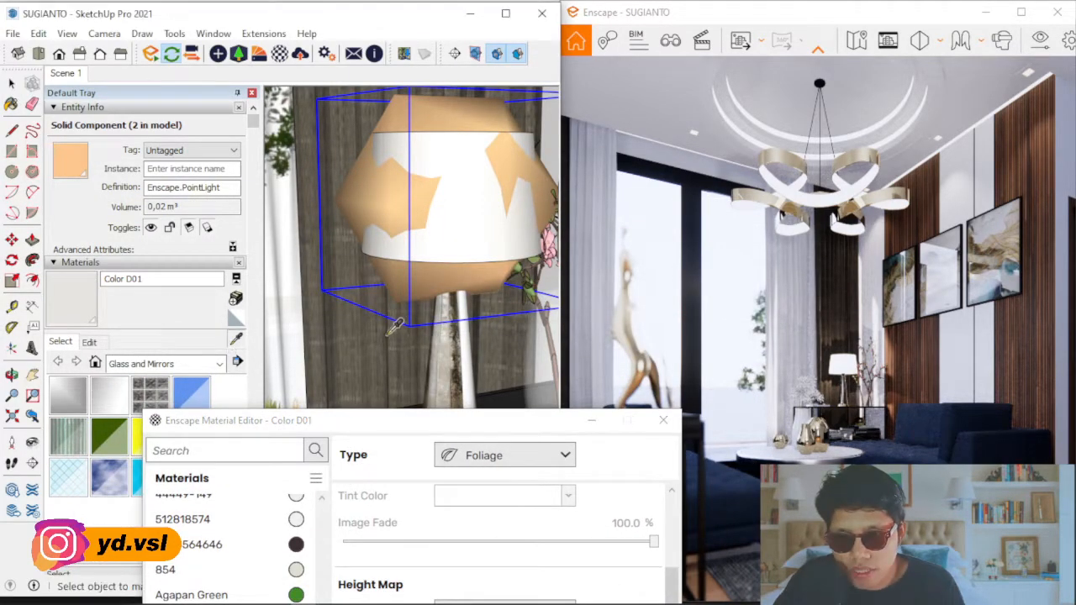
mouse_move(357, 340)
middle_mouse_down()
mouse_move(369, 263)
mouse_move(376, 275)
middle_mouse_up()
scroll(382, 271, "down", 3)
mouse_move(373, 335)
middle_mouse_down()
mouse_move(390, 247)
mouse_move(411, 220)
mouse_move(436, 244)
middle_mouse_up()
scroll(389, 248, "down", 3)
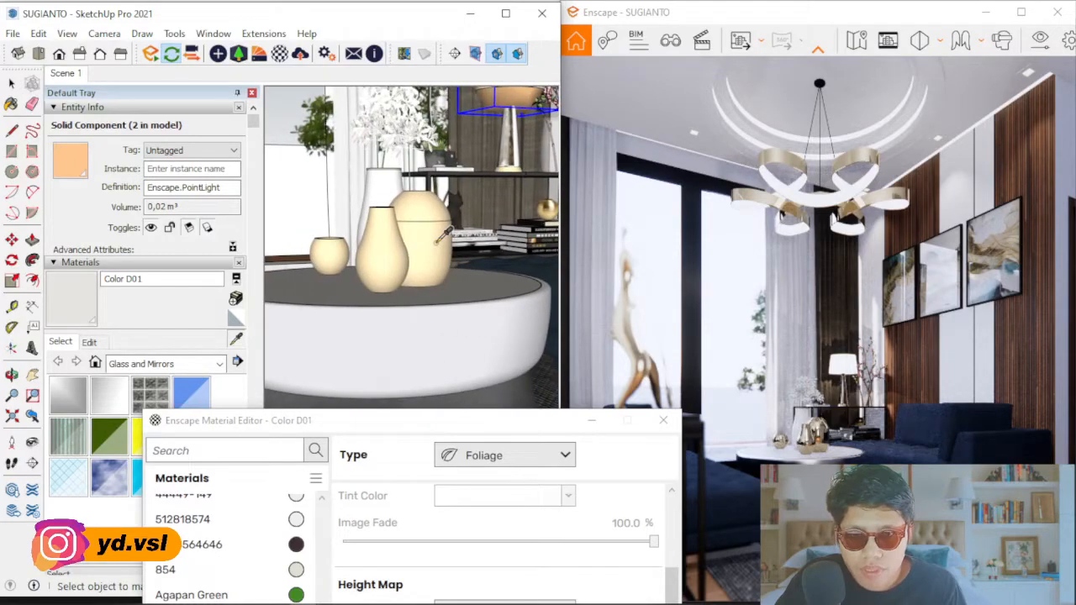
left_click(436, 243, "alt")
left_click_drag(475, 424, 366, 156)
left_click_drag(427, 168, 476, 534)
- Sample the coffee table's white side material and review its roughness and metallic reflection settings
left_click(12, 83)
scroll(408, 352, "up", 5)
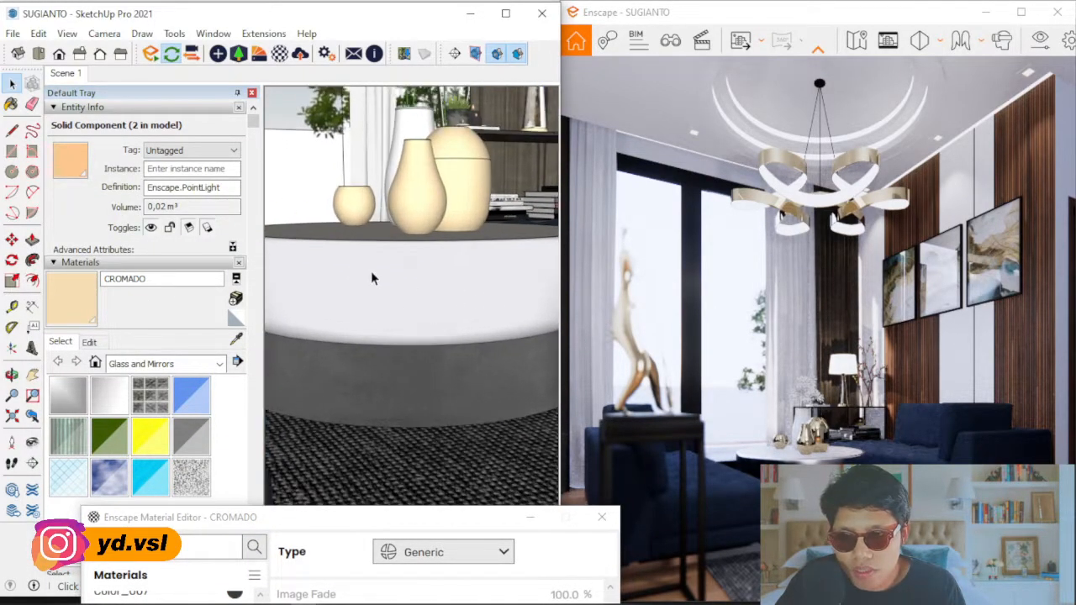
left_click(236, 339)
left_click(338, 278)
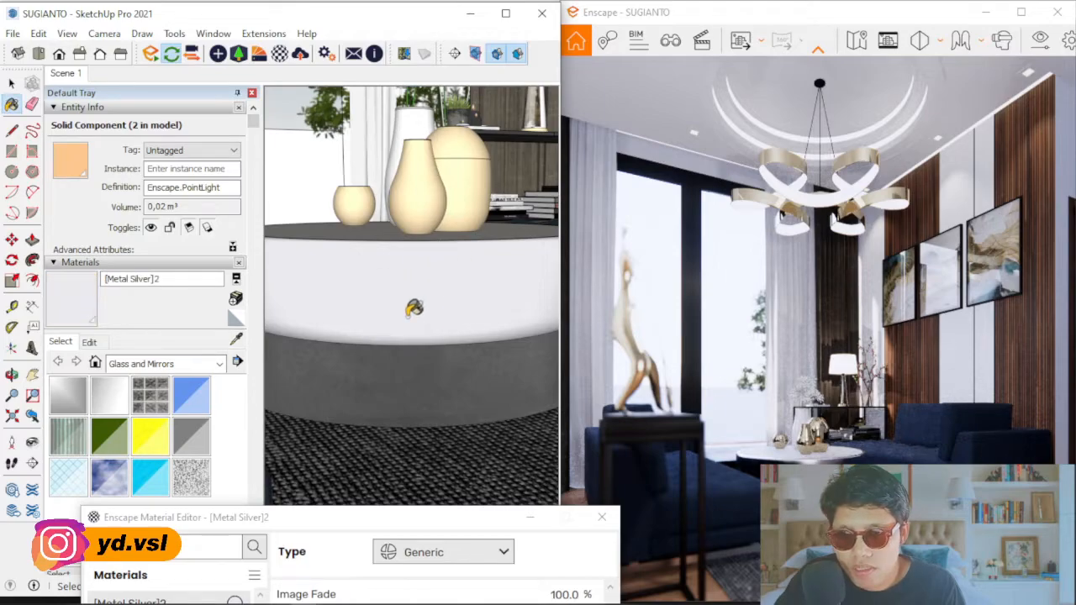
middle_click_drag(435, 304, 401, 403)
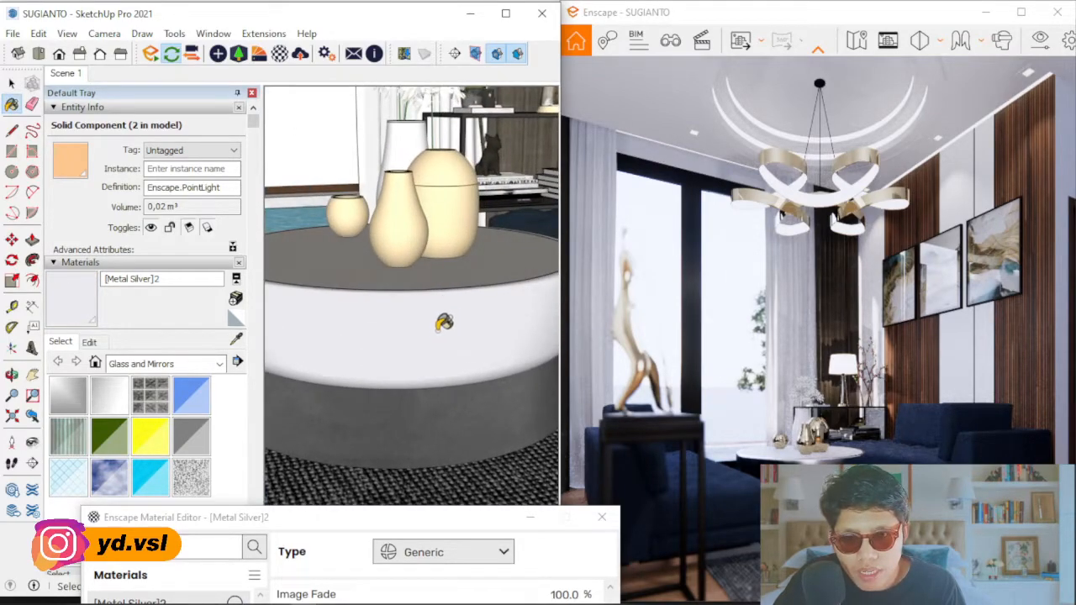
left_click_drag(412, 531, 370, 45)
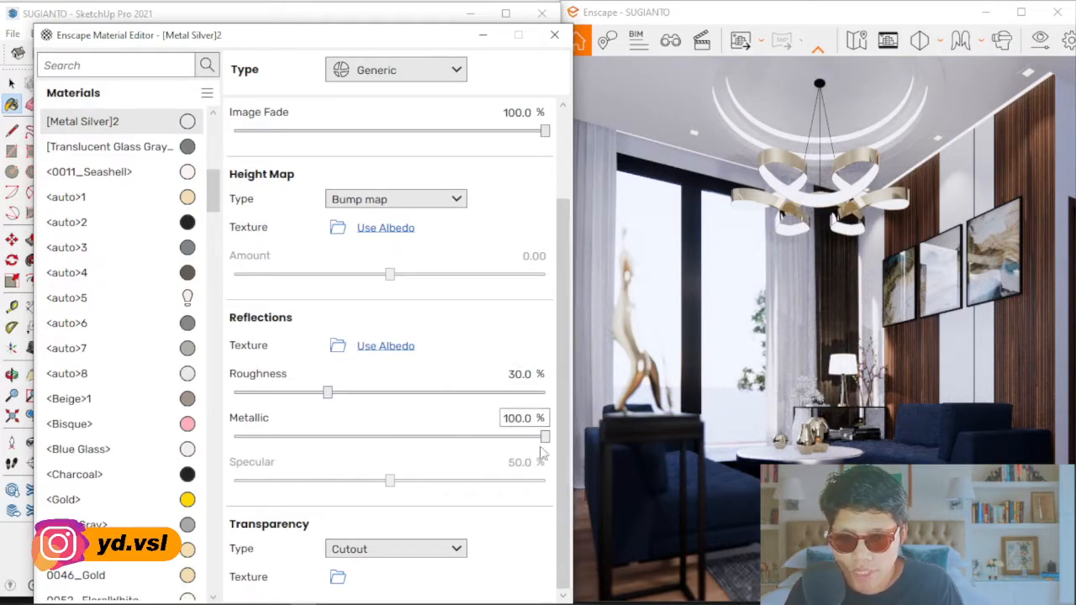
- Sample the coffee table's dark base material and review its height map and roughness in the Enscape Material Editor
mouse_move(407, 44)
left_mouse_down()
mouse_move(395, 365)
mouse_move(410, 545)
left_mouse_up()
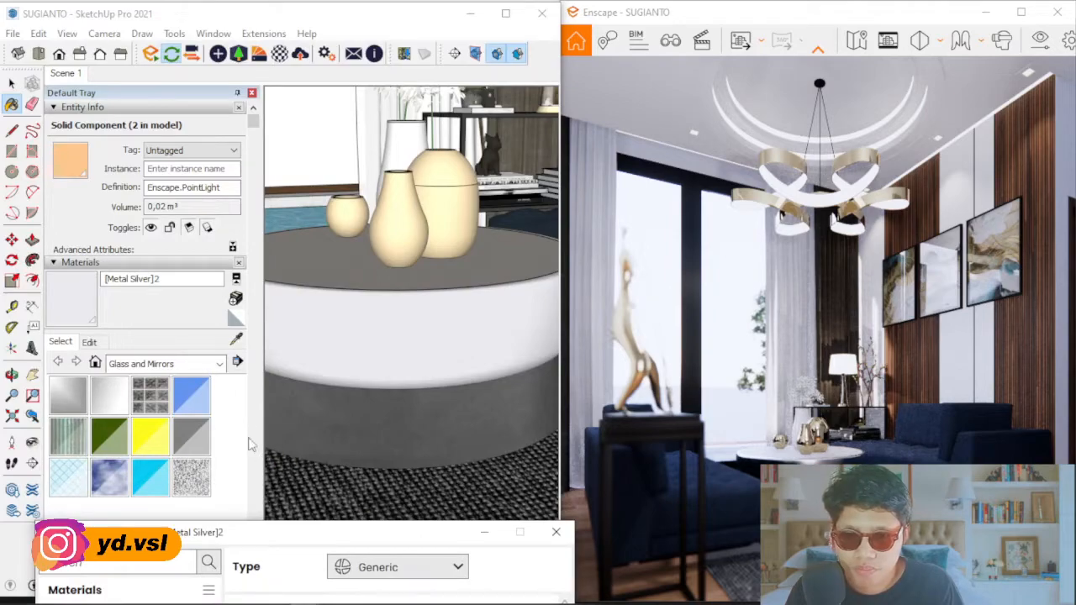
left_click(236, 340)
left_click(389, 424)
scroll(395, 429, "up", 5)
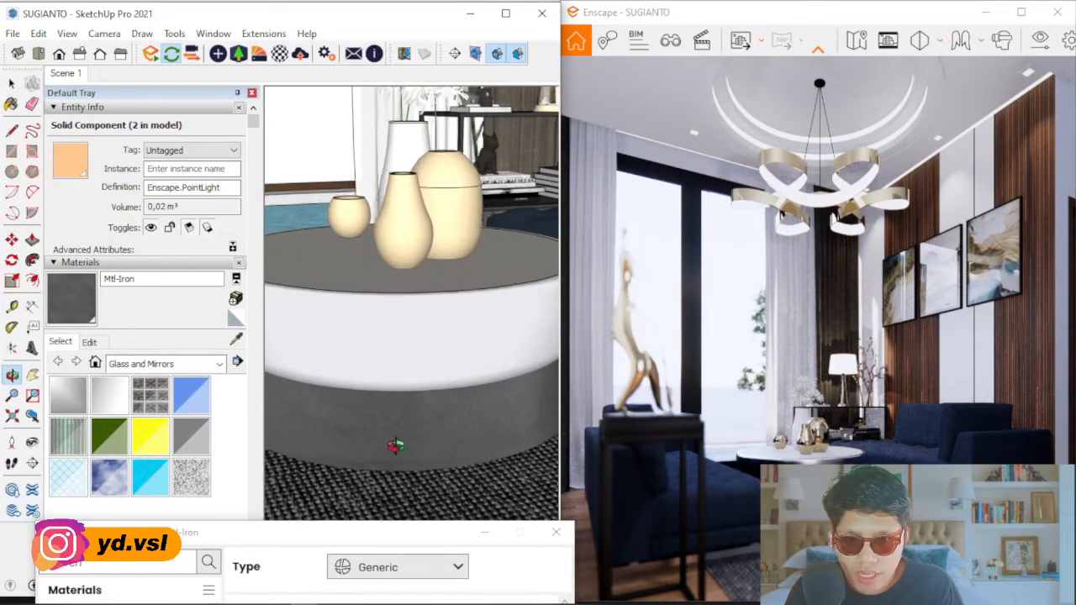
scroll(409, 412, "down", 5)
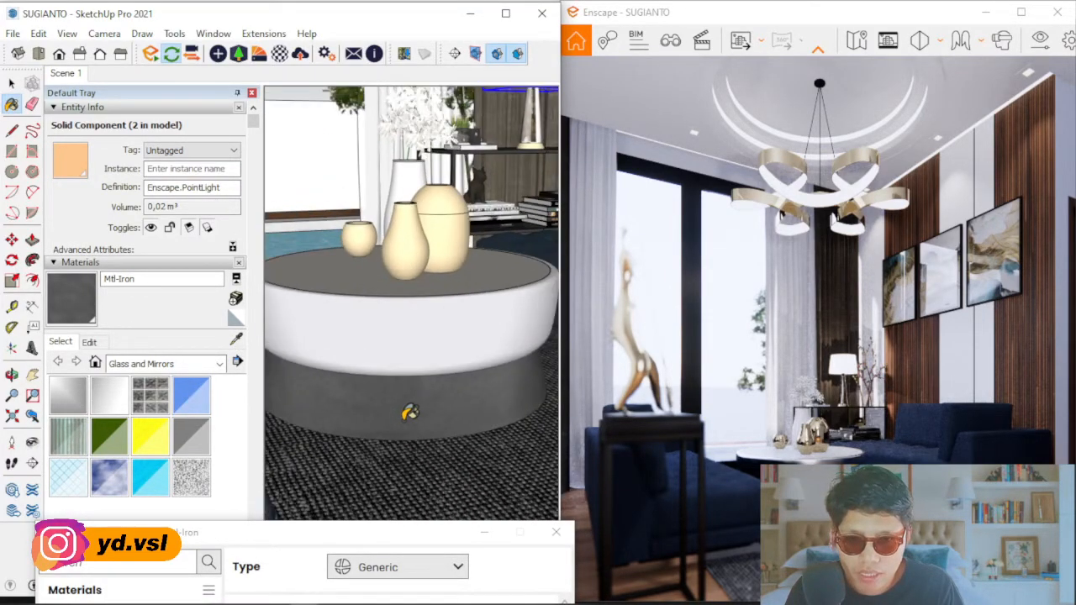
left_click_drag(376, 535, 402, 84)
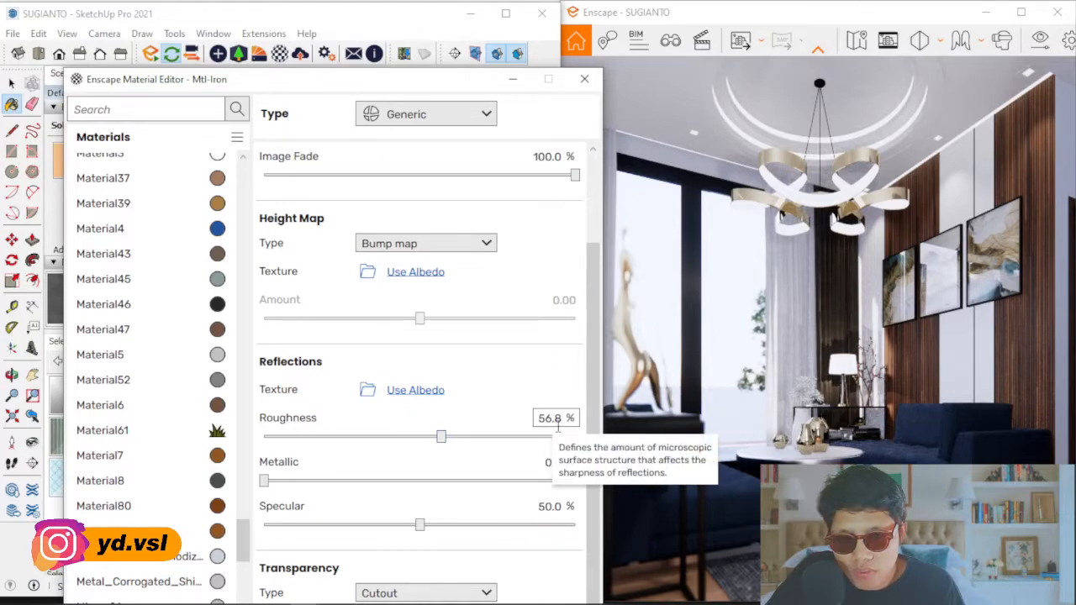
- Sample the blue leather material of the sofa to bring up its Enscape settings
mouse_move(468, 82)
left_mouse_down()
mouse_move(445, 179)
mouse_move(468, 528)
left_mouse_up()
left_click(260, 341)
mouse_move(354, 362)
middle_mouse_down()
mouse_move(467, 333)
mouse_move(317, 348)
middle_mouse_up()
left_click(346, 304)
mouse_move(332, 524)
left_mouse_down()
mouse_move(353, 114)
mouse_move(315, 404)
mouse_move(323, 561)
left_mouse_up()
- Select the sheer white curtain, sample its material and review its type, height map and reflection settings
mouse_move(470, 267)
middle_mouse_down()
mouse_move(473, 361)
mouse_move(516, 512)
mouse_move(420, 277)
mouse_move(476, 360)
middle_mouse_up()
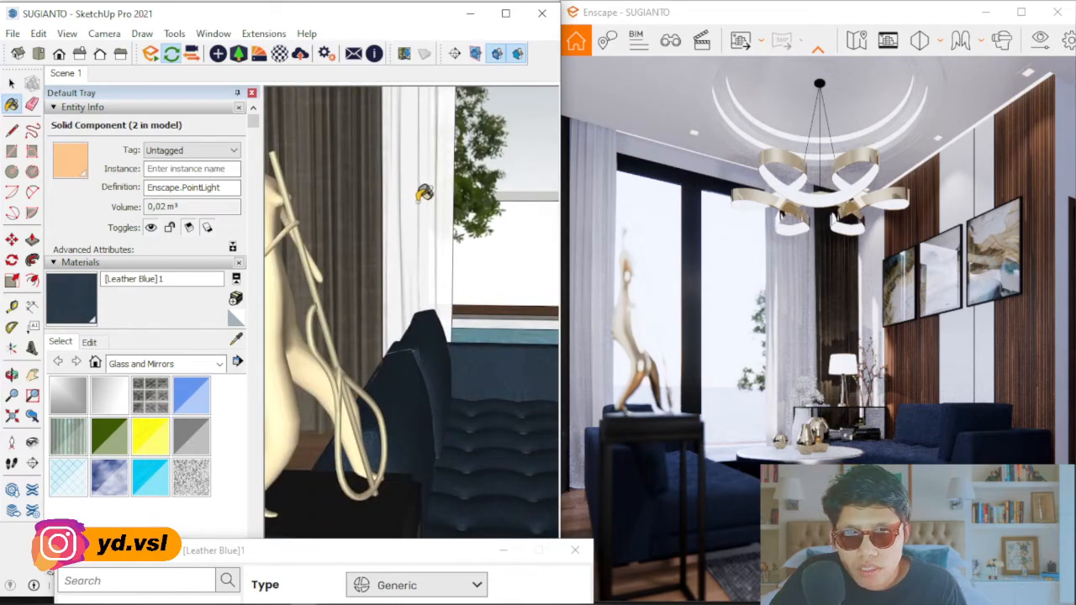
left_click(12, 84)
left_click(409, 162)
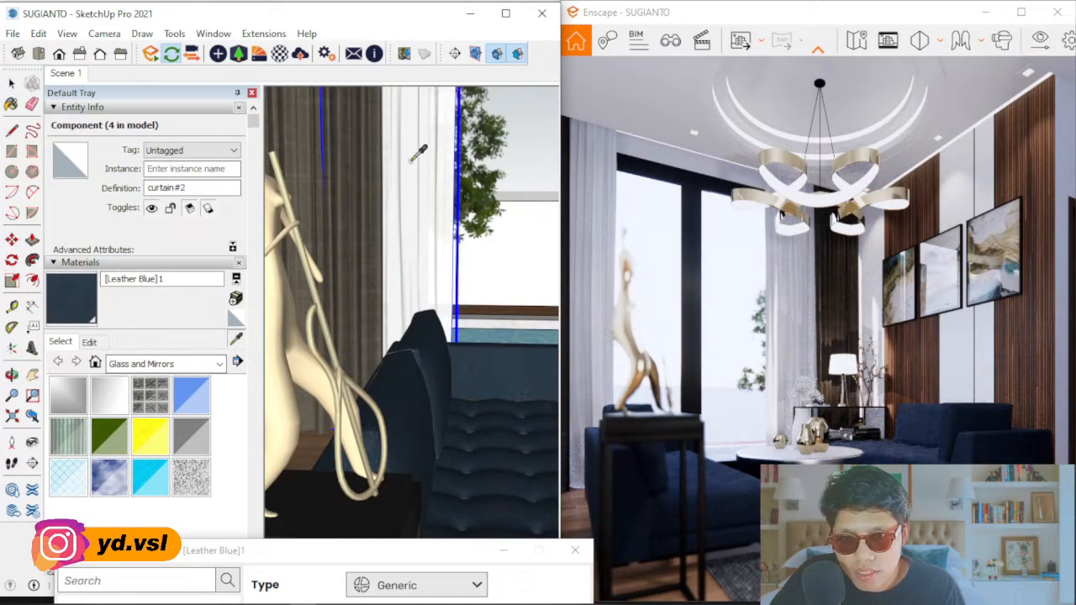
key("b")
left_click_drag(373, 556, 336, 105)
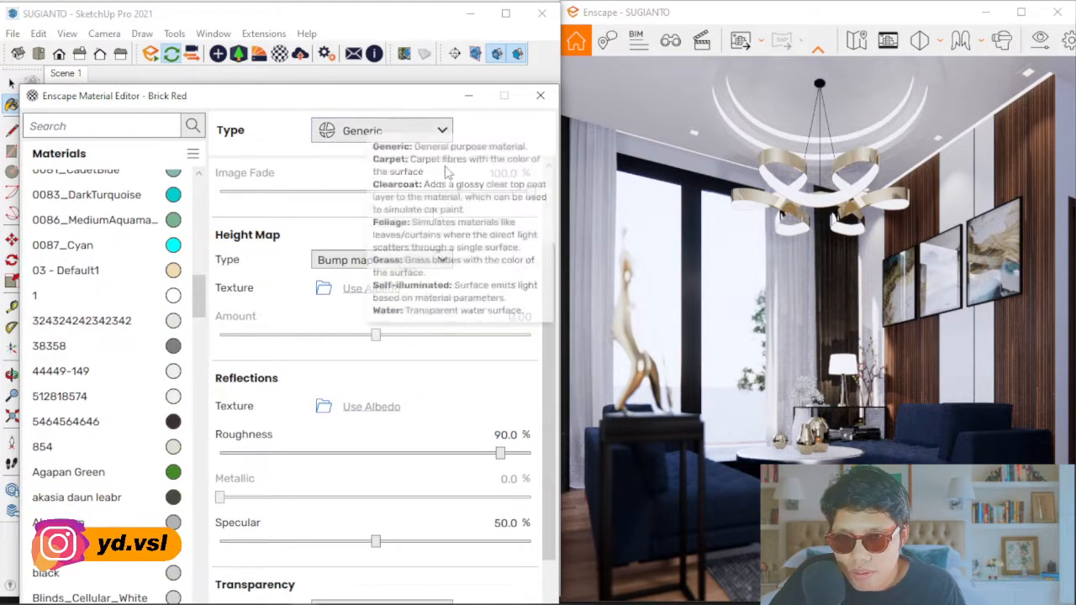
mouse_move(438, 106)
left_mouse_down()
mouse_move(431, 399)
mouse_move(446, 500)
left_mouse_up()
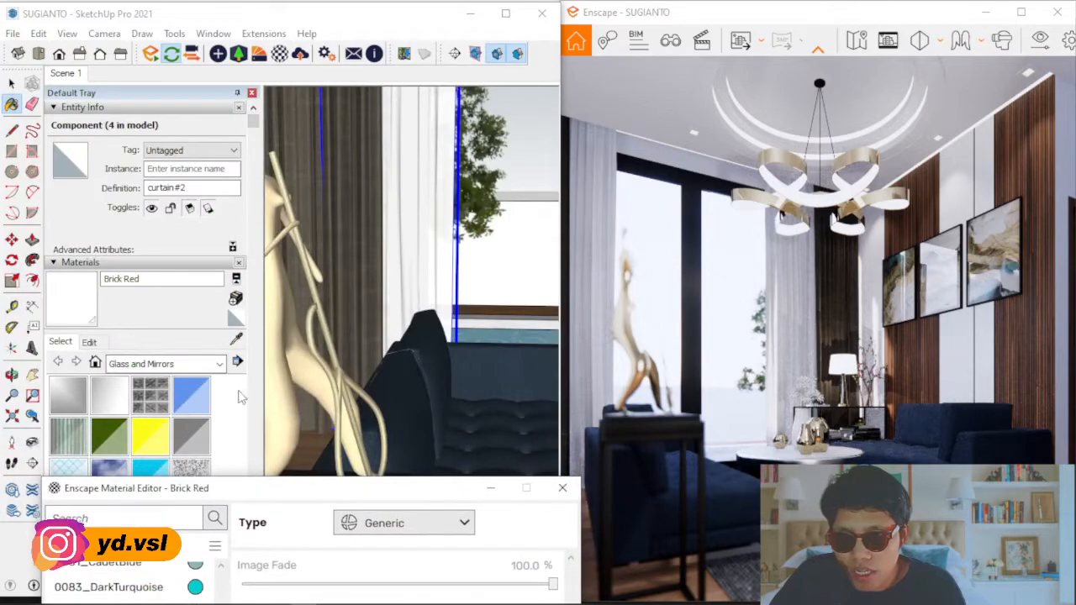
- Examine the white curtain material's color and opacity in SketchUp's material settings, and close the Enscape Material Editor
left_click(89, 342)
left_click_drag(214, 490, 472, 476)
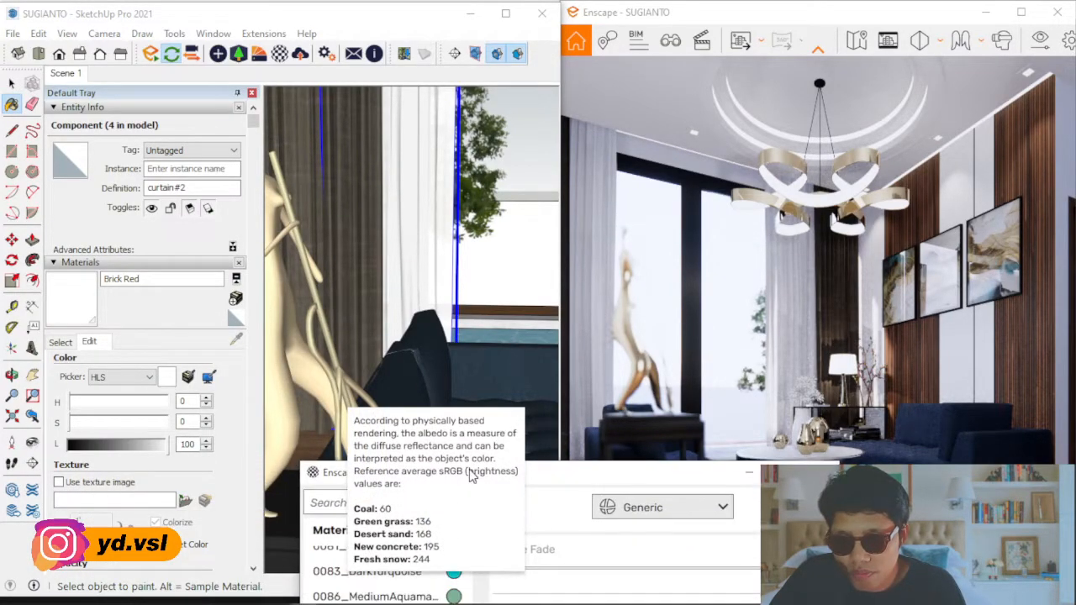
scroll(242, 428, "down", 5)
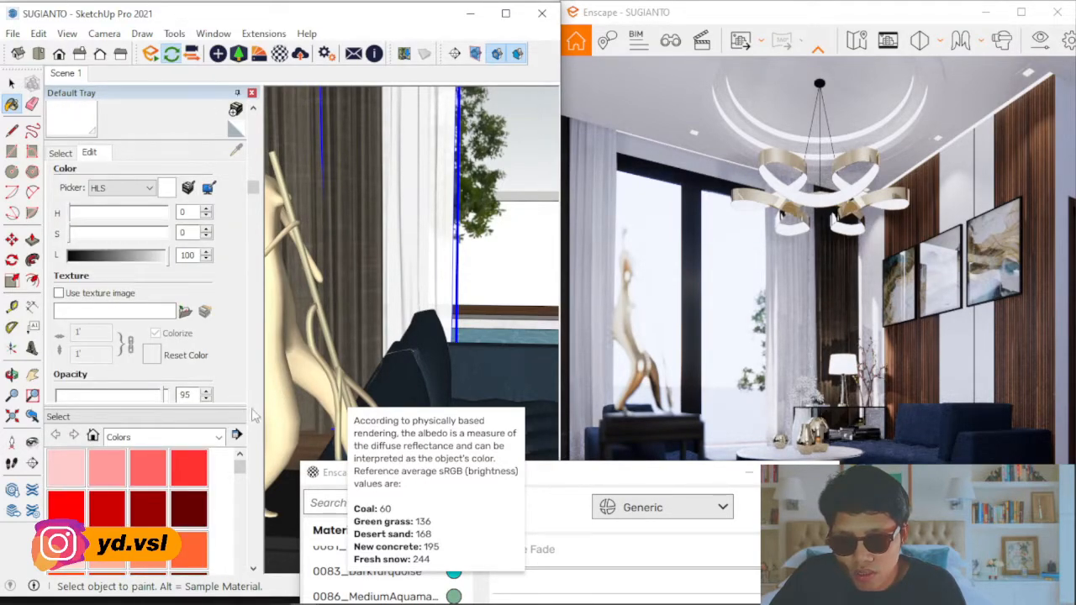
left_click_drag(483, 473, 268, 227)
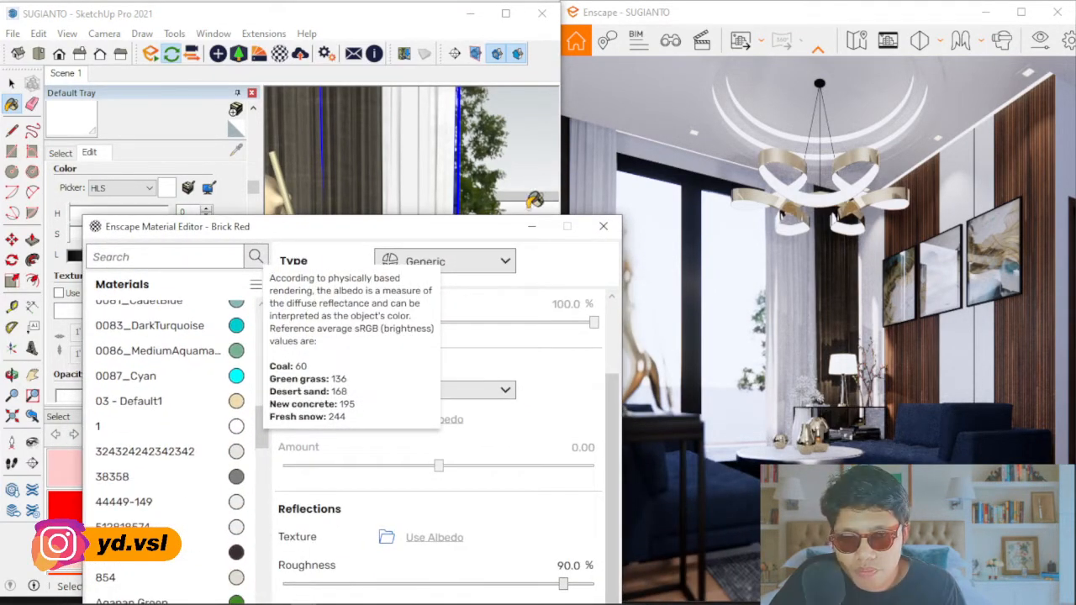
left_click(603, 227)
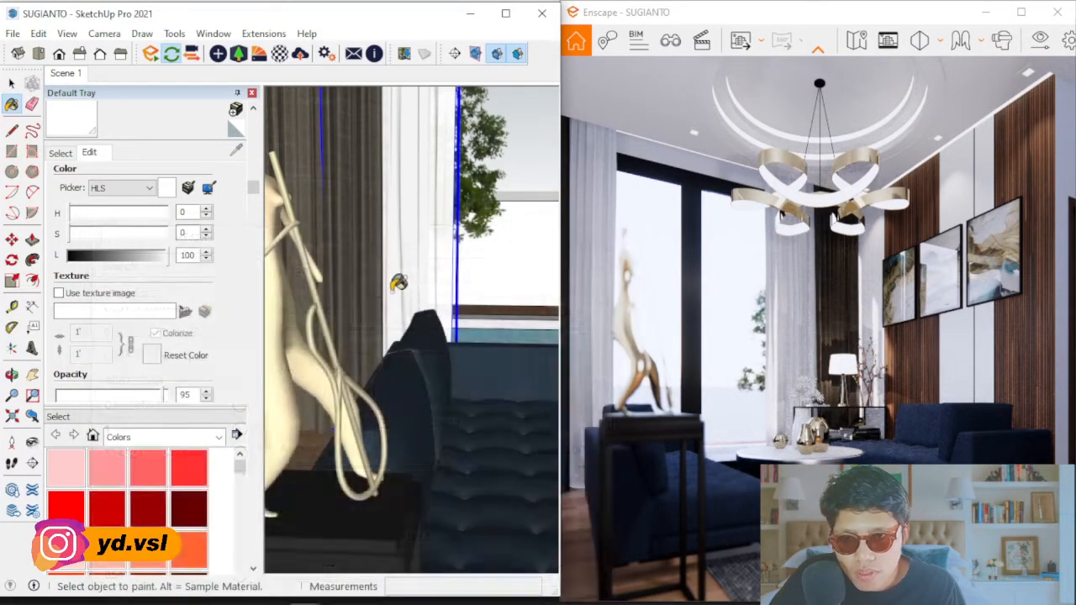
- Sample the glass material covering the framed paintings on the wood-slat wall
mouse_move(336, 370)
middle_mouse_down()
mouse_move(356, 360)
mouse_move(374, 324)
mouse_move(470, 359)
mouse_move(487, 414)
mouse_move(403, 384)
mouse_move(448, 389)
mouse_move(507, 362)
mouse_move(526, 369)
middle_mouse_up()
scroll(515, 252, "up", 5)
scroll(515, 252, "up", 2)
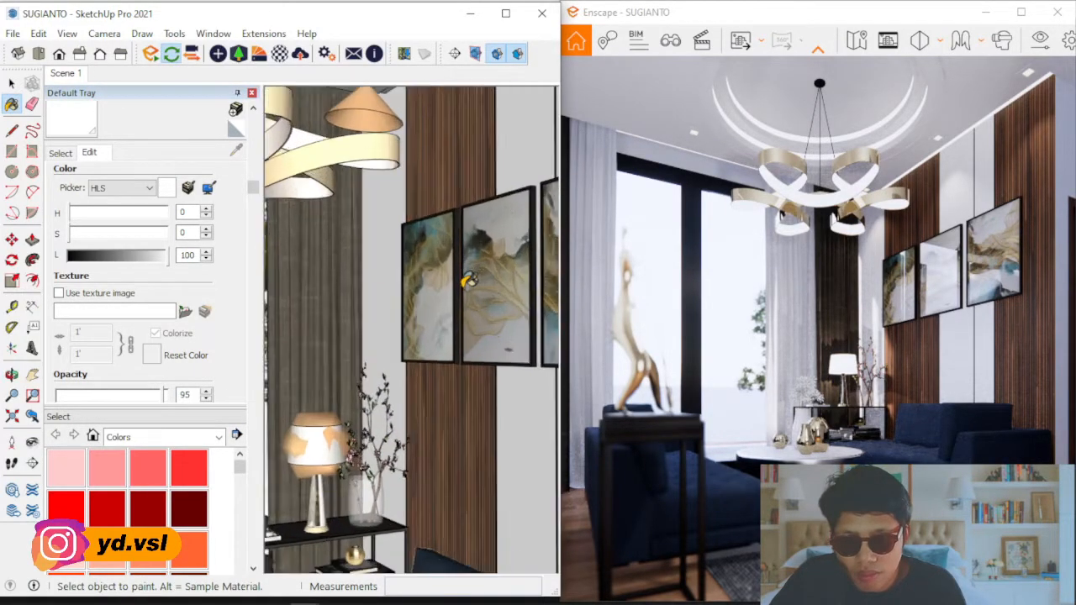
left_click(61, 154)
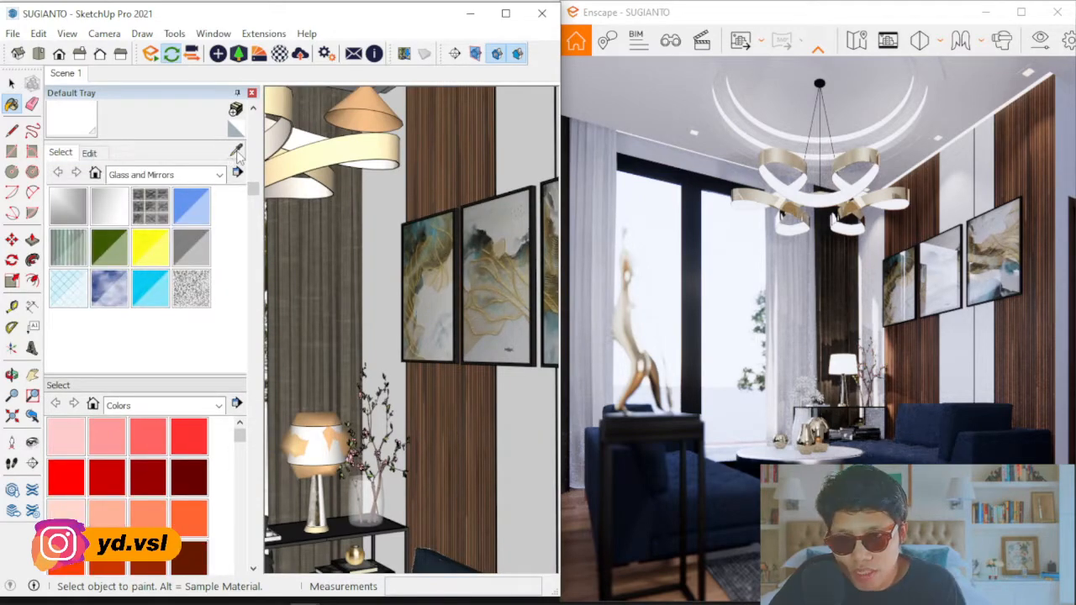
left_click(235, 150)
mouse_move(473, 293)
middle_mouse_down()
mouse_move(408, 288)
mouse_move(437, 281)
middle_mouse_up()
scroll(499, 269, "up", 3)
scroll(534, 317, "down", 2)
scroll(531, 319, "up", 1)
middle_click_drag(472, 244, 456, 338, "shift")
middle_click_drag(460, 299, 488, 308)
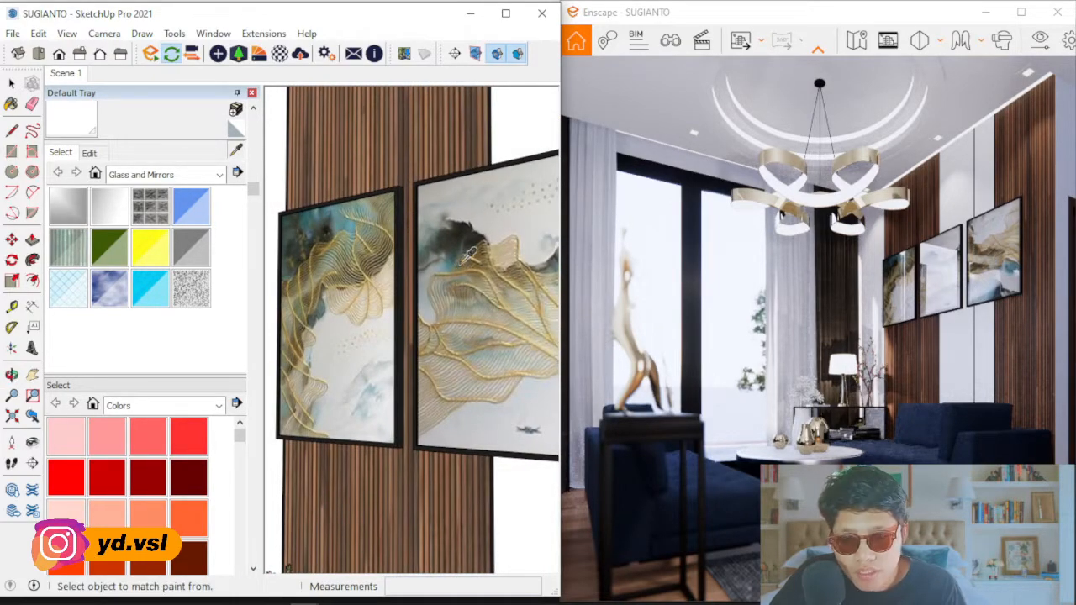
left_click(458, 232)
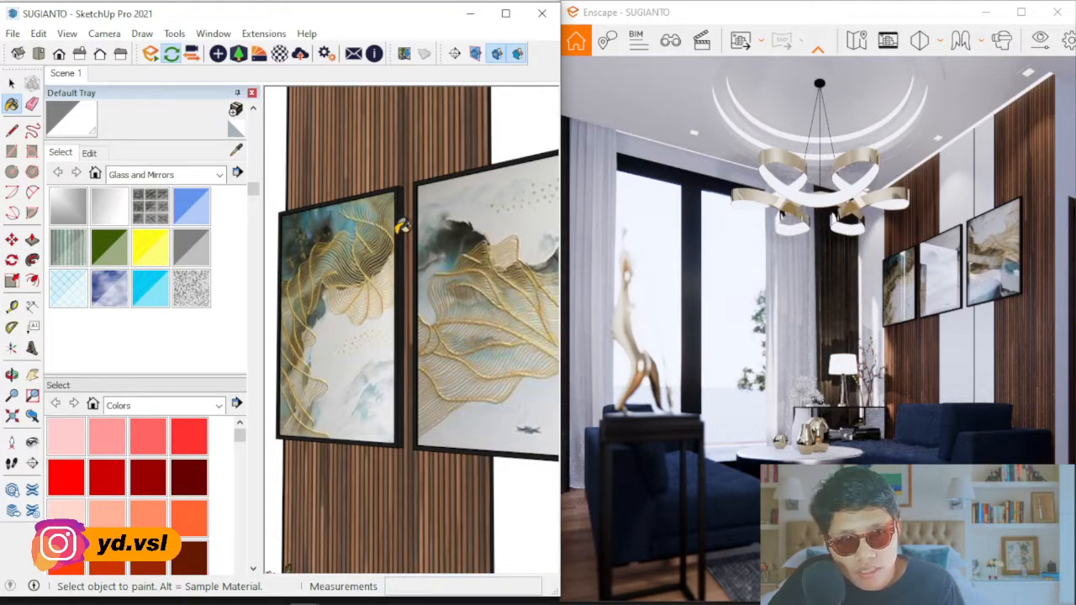
- Resample the paintings' glass, review its reflection and transparency settings in the Enscape Material Editor, and close the editor
left_click(11, 82)
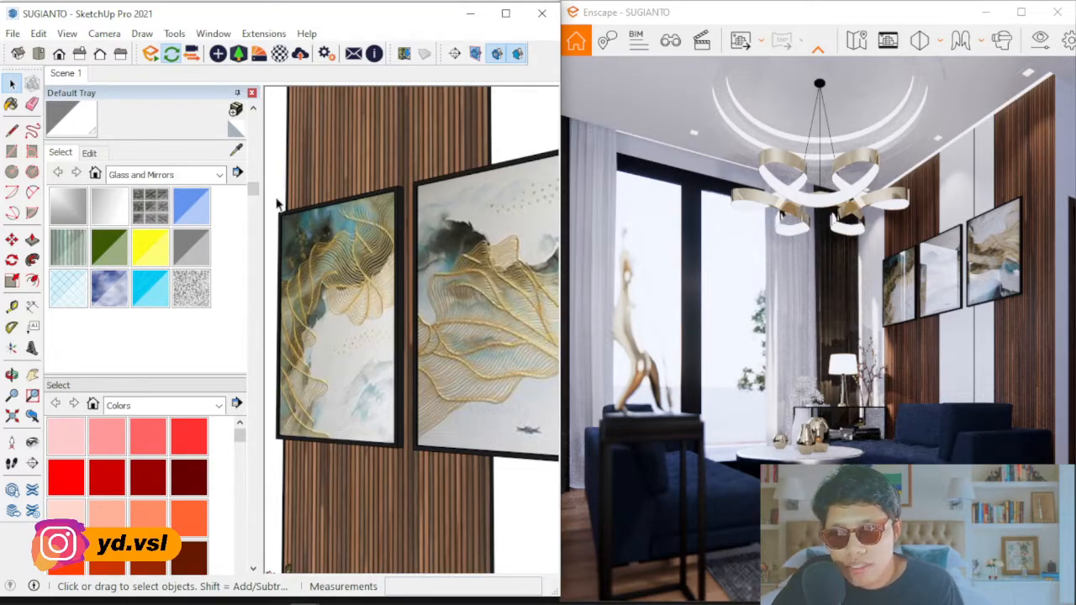
left_click(236, 150)
left_click(462, 265)
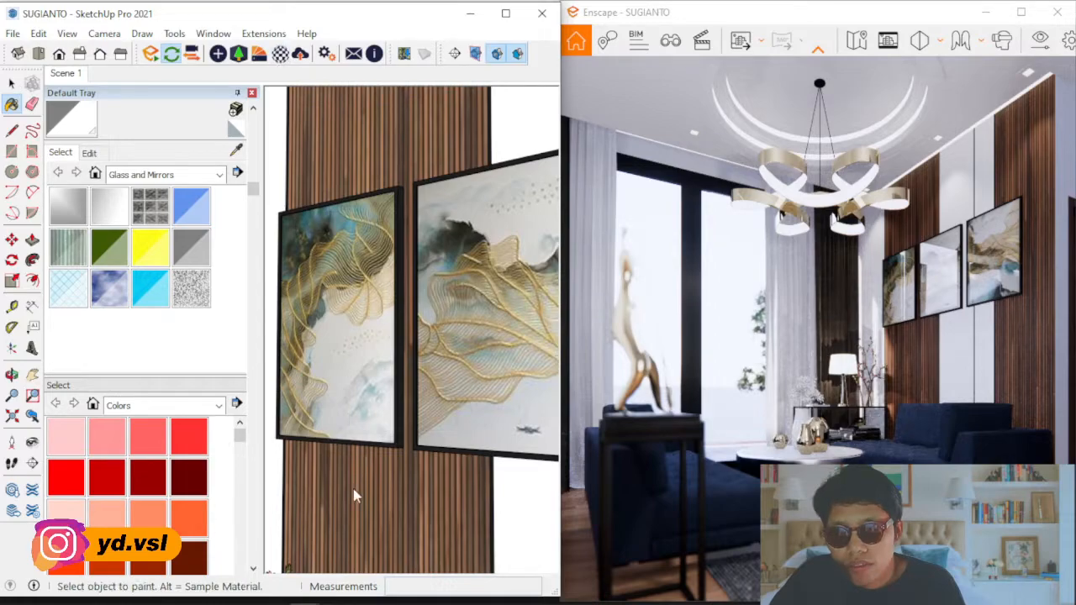
left_click(308, 592)
mouse_move(429, 225)
left_mouse_down()
mouse_move(437, 63)
mouse_move(414, 30)
left_mouse_up()
left_click_drag(595, 212, 611, 434)
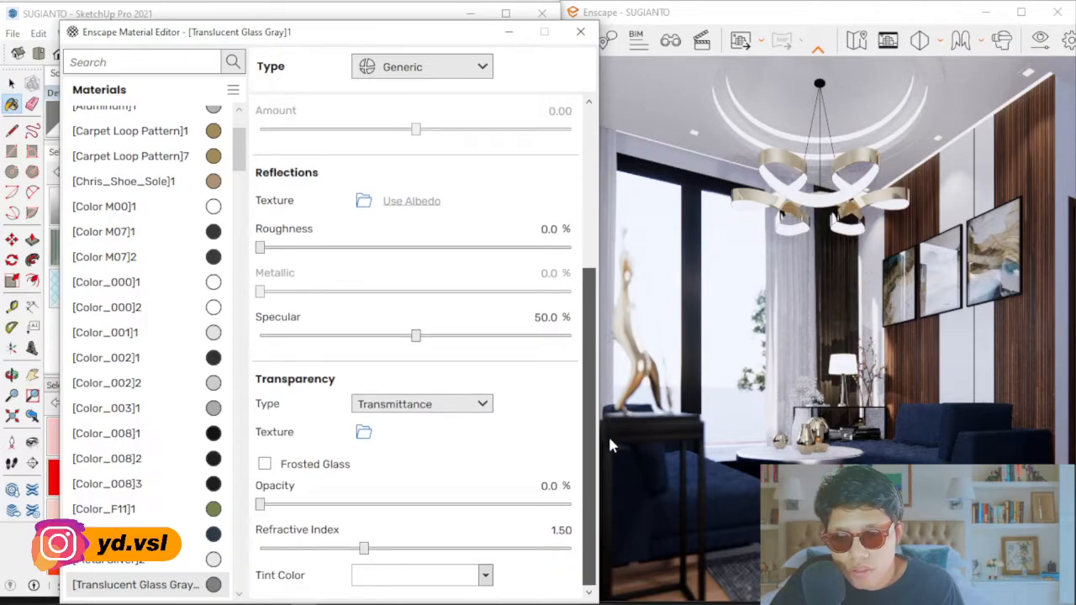
left_click_drag(593, 405, 591, 355)
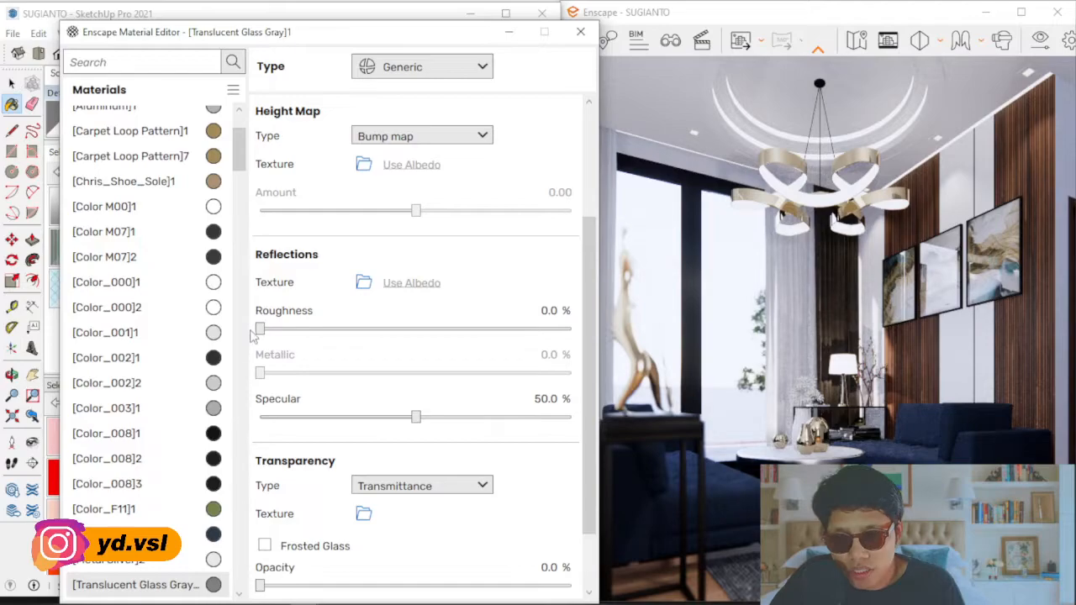
left_click_drag(424, 40, 389, 478)
left_click(238, 150)
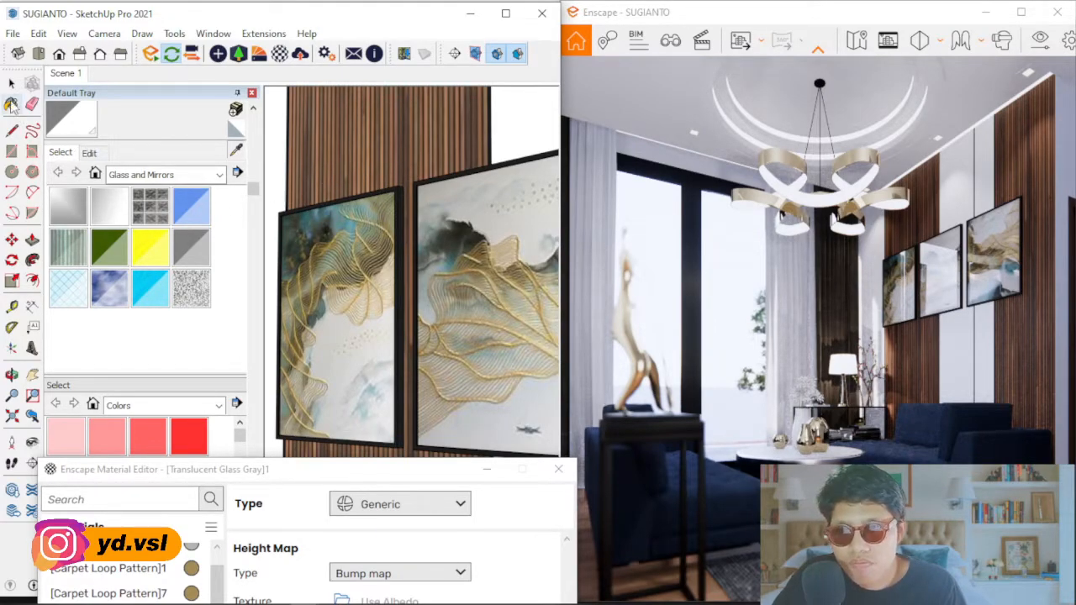
middle_click_drag(366, 239, 340, 234)
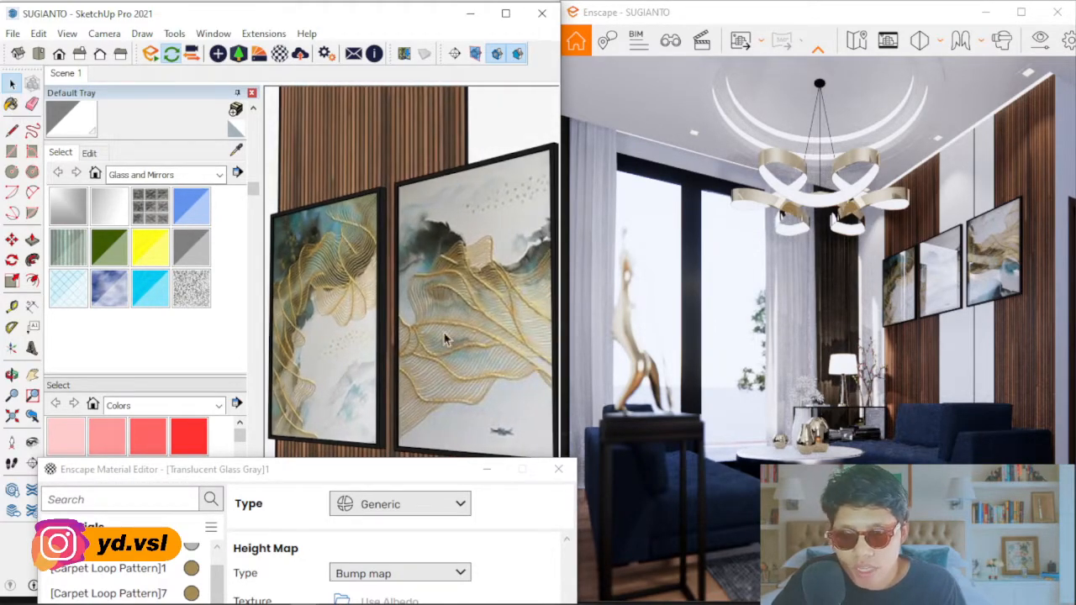
left_click(557, 469)
- Open the ceiling downlight group above the paintings and sample the white material of its square fixture
left_click_drag(256, 126, 262, 126)
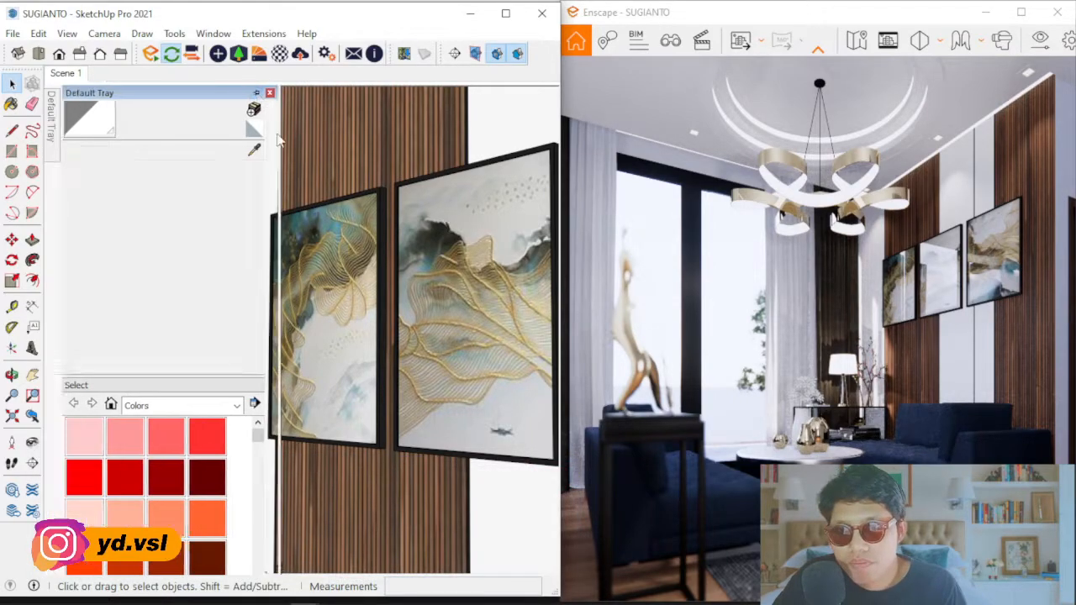
middle_click_drag(314, 282, 413, 290)
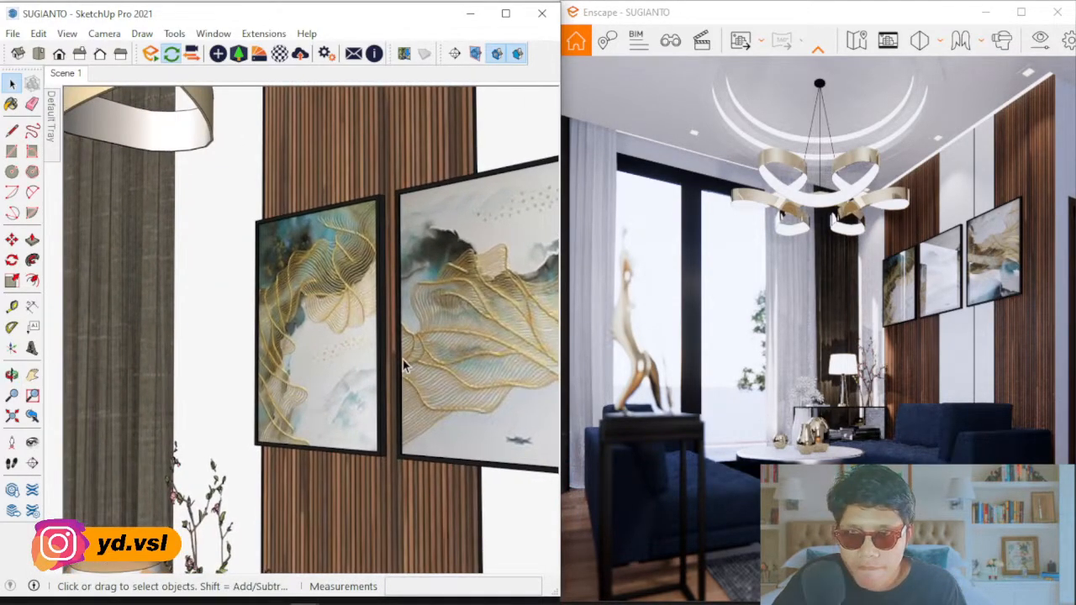
scroll(404, 358, "down", 4)
mouse_move(404, 353)
middle_mouse_down()
mouse_move(361, 282)
mouse_move(412, 252)
middle_mouse_up()
scroll(412, 252, "up", 6)
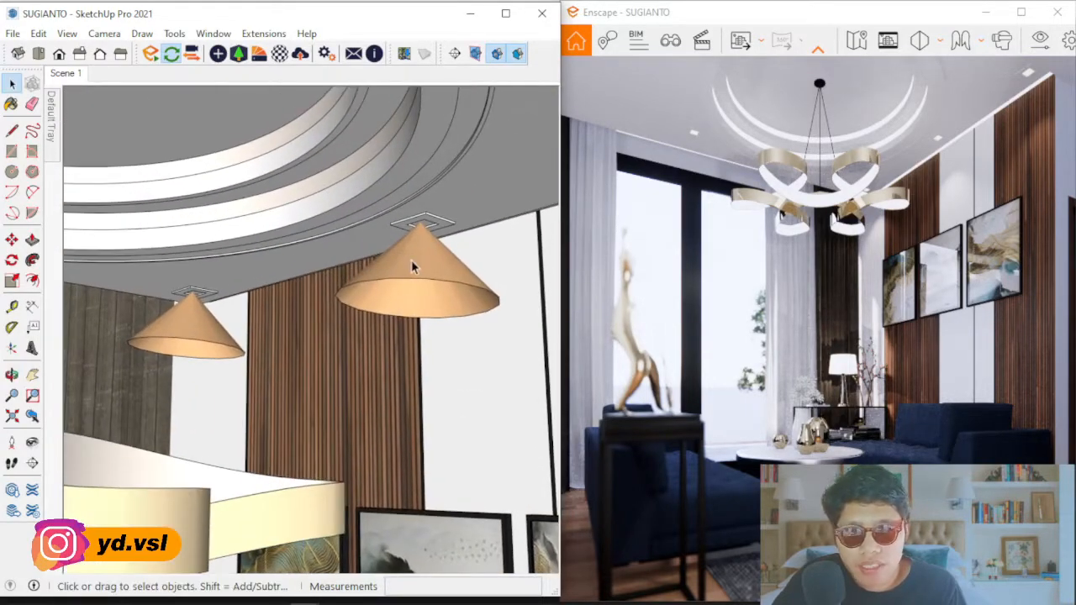
double_click(421, 257)
left_click(423, 260)
scroll(445, 221, "up", 5)
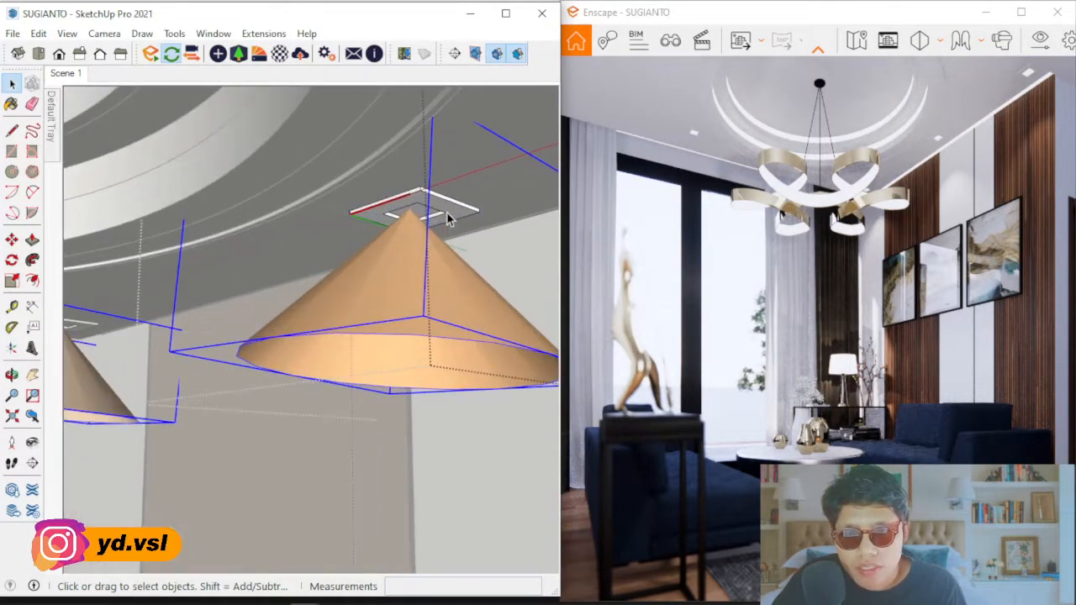
middle_click_drag(424, 223, 335, 160)
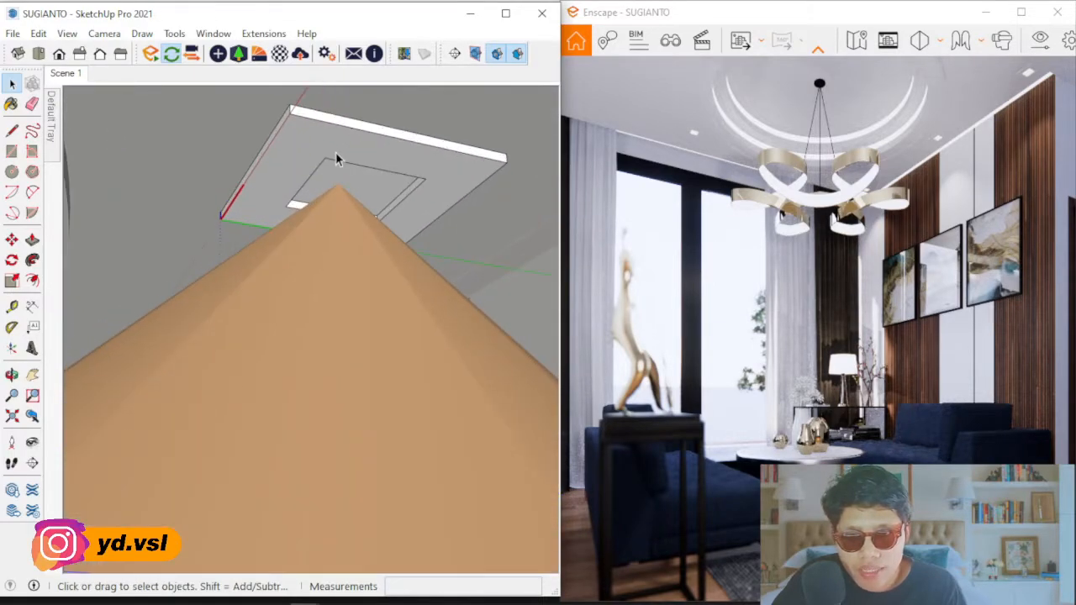
left_click(11, 103)
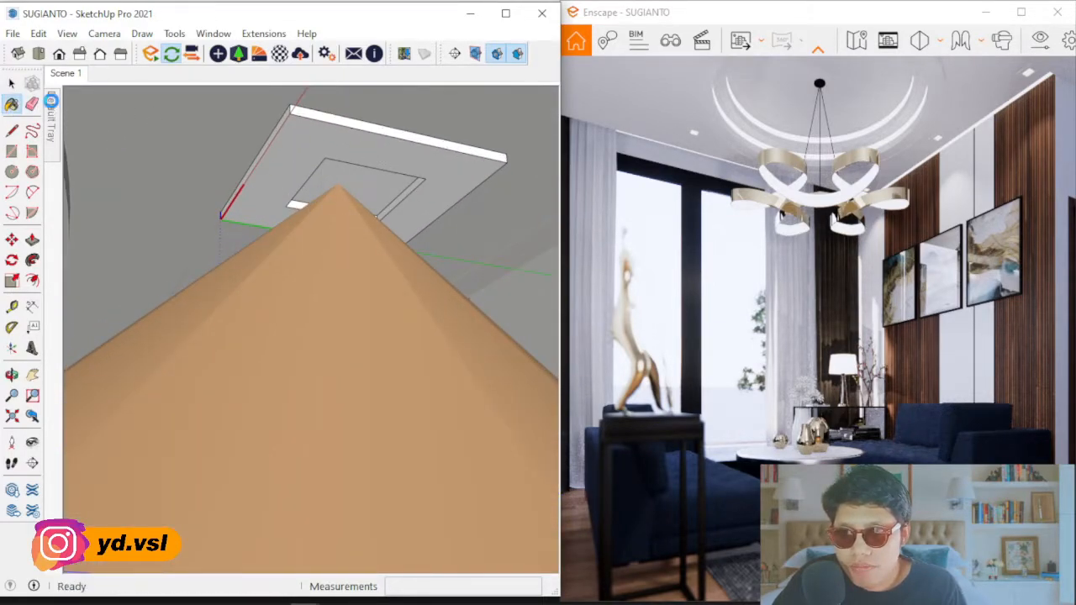
mouse_move(50, 105)
left_click(258, 94)
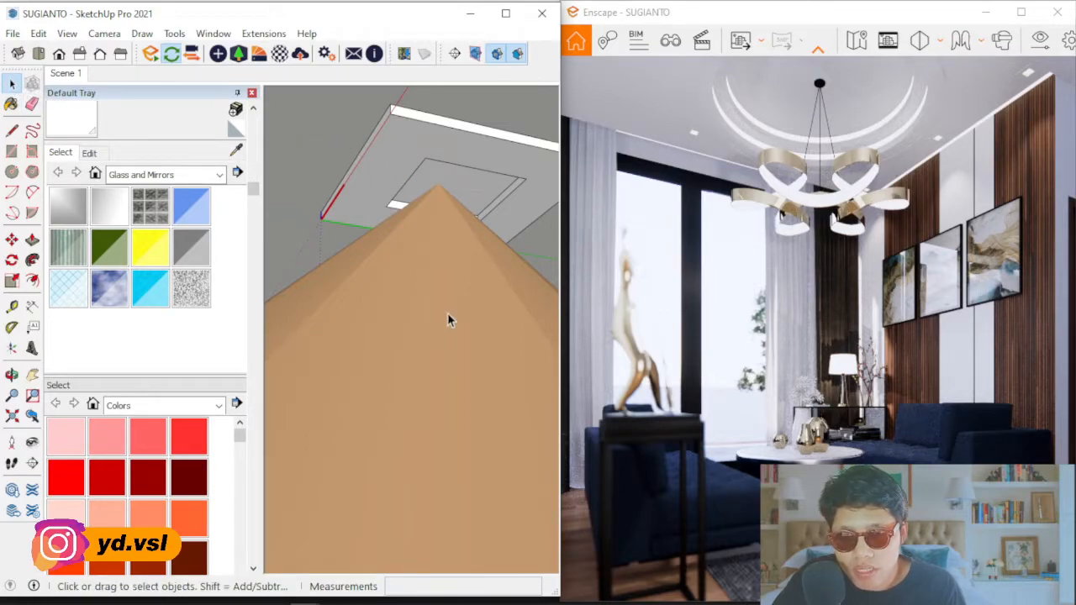
- Examine the downlight's spot light in Enscape Objects, checking its luminous intensity and beam angle
mouse_move(436, 225)
middle_mouse_down()
mouse_move(413, 254)
mouse_move(429, 245)
middle_mouse_up()
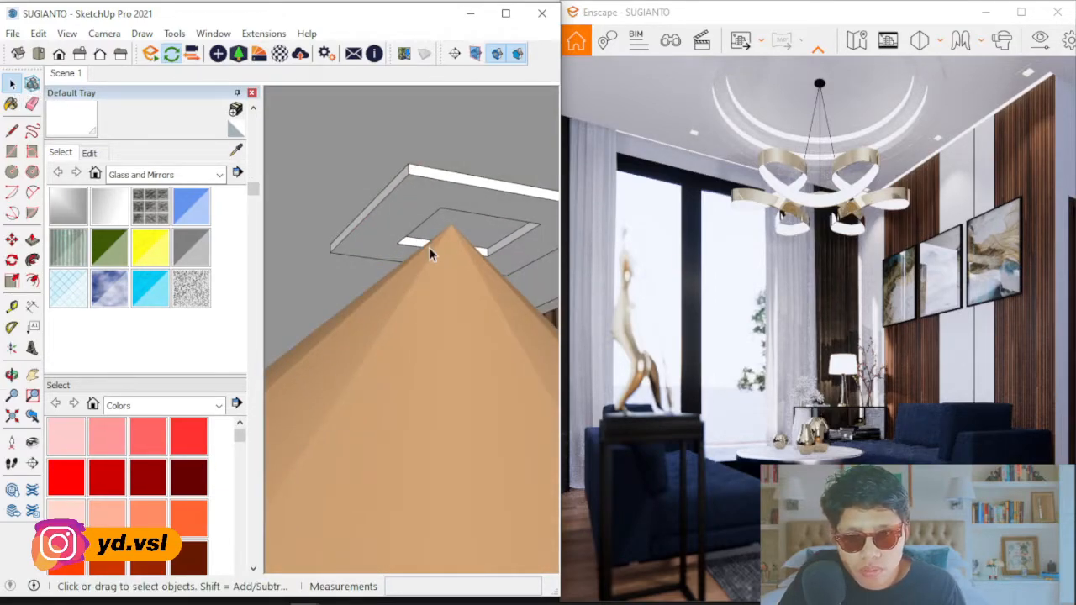
mouse_move(420, 351)
middle_mouse_down()
mouse_move(398, 336)
mouse_move(391, 239)
middle_mouse_up()
mouse_move(463, 251)
middle_mouse_down()
mouse_move(410, 256)
mouse_move(440, 269)
mouse_move(403, 317)
middle_mouse_up()
scroll(404, 317, "down", 4)
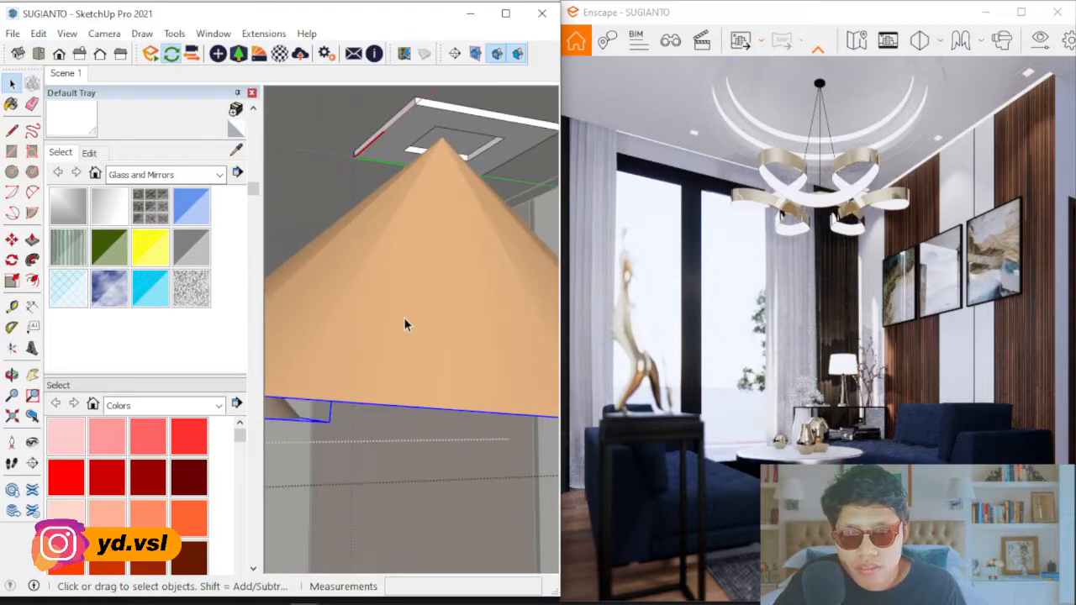
scroll(371, 246, "down", 2)
left_click(218, 53)
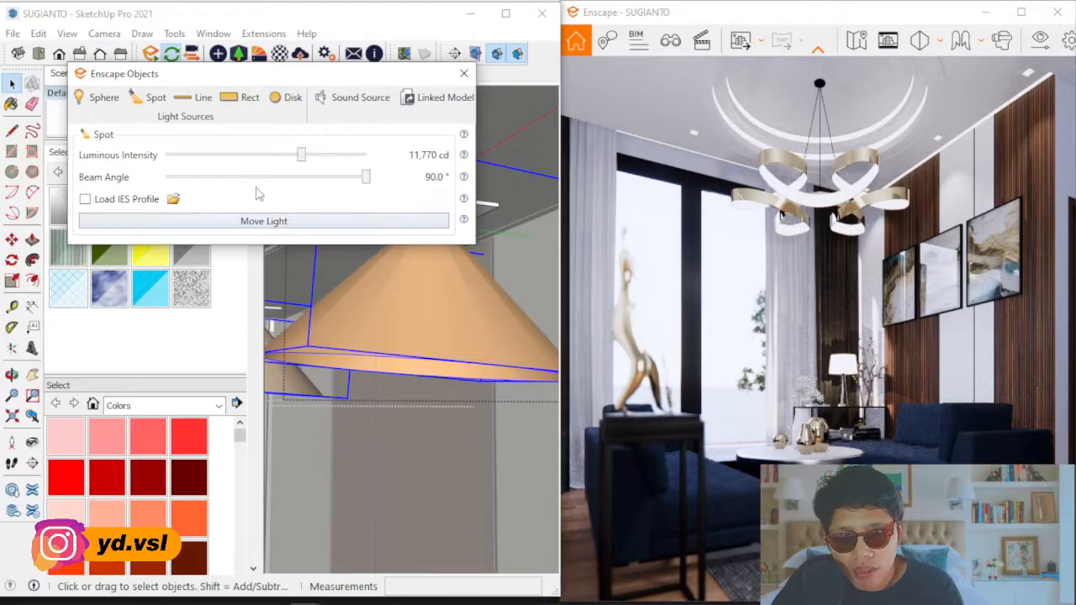
left_click_drag(363, 180, 412, 179)
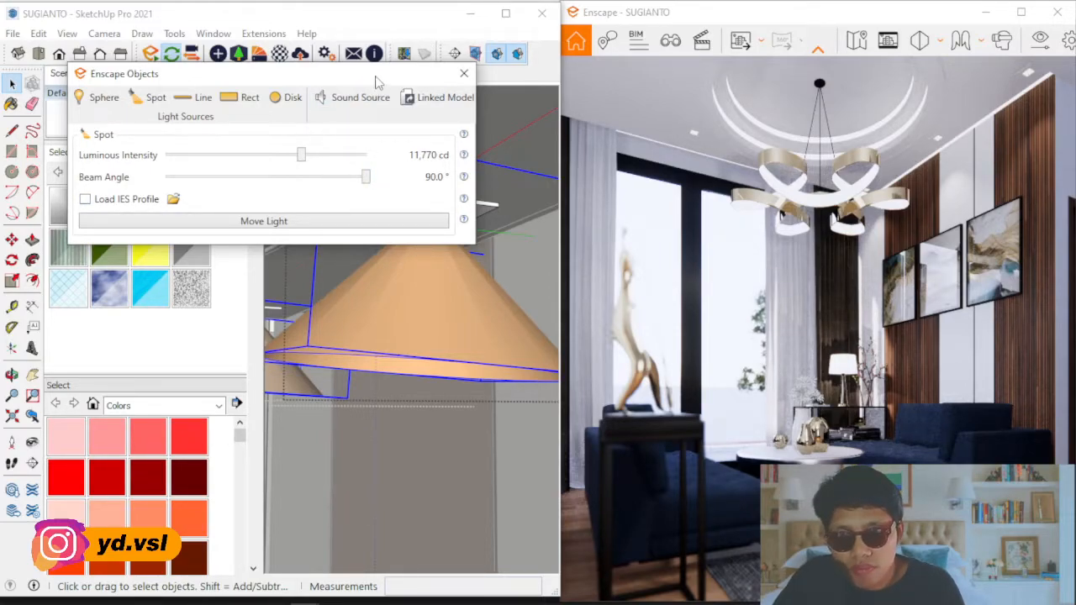
left_click_drag(396, 73, 396, 176)
left_click(437, 173)
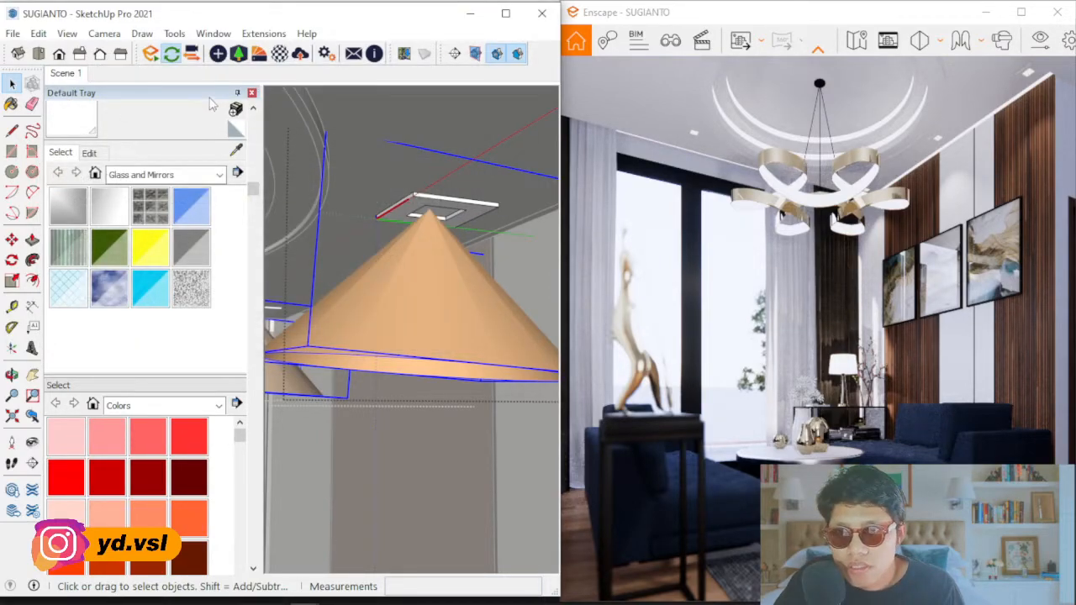
- Collapse the Default Tray and select the sphere light hanging in front of the paintings
left_click(234, 94)
middle_click_drag(265, 232, 305, 250)
scroll(318, 249, "up", 2)
scroll(318, 250, "down", 3)
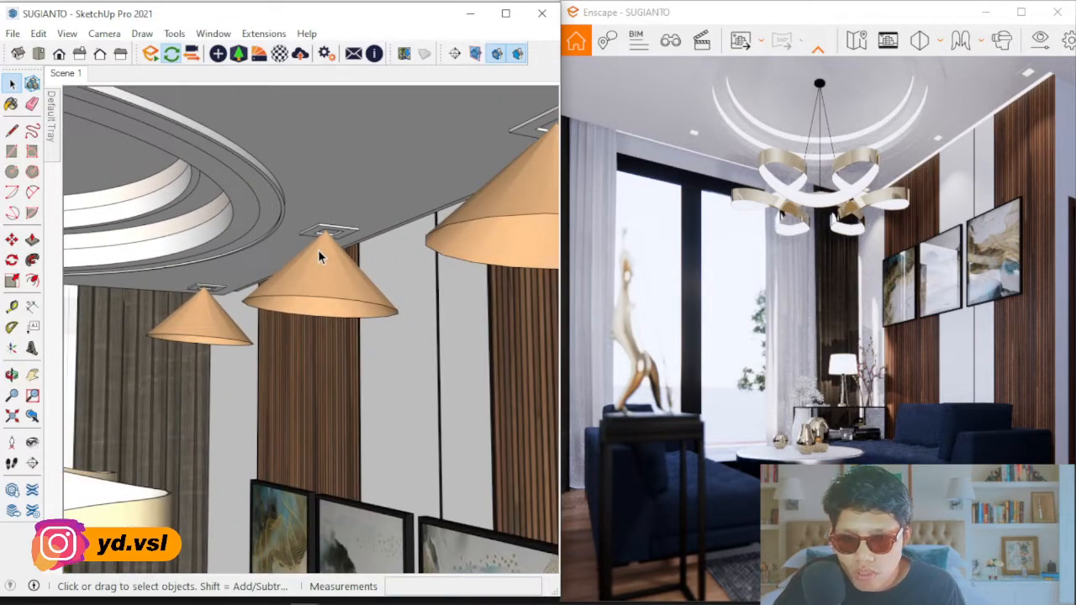
mouse_move(319, 350)
middle_mouse_down()
mouse_move(356, 303)
mouse_move(431, 242)
mouse_move(449, 208)
middle_mouse_up()
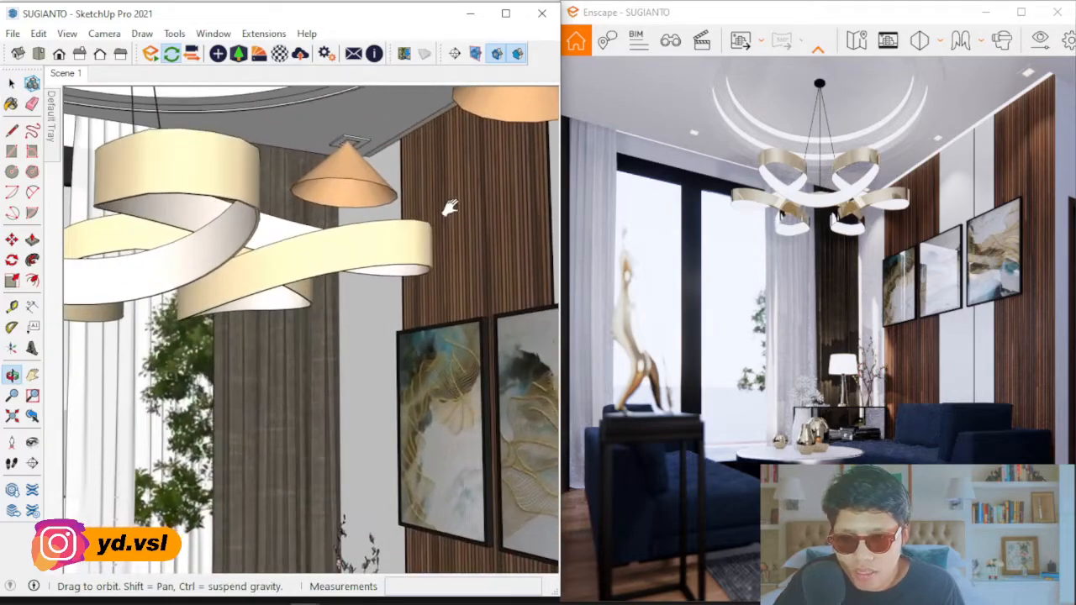
scroll(392, 295, "down", 4)
middle_click_drag(324, 360, 349, 334, "shift")
scroll(272, 296, "down", 8)
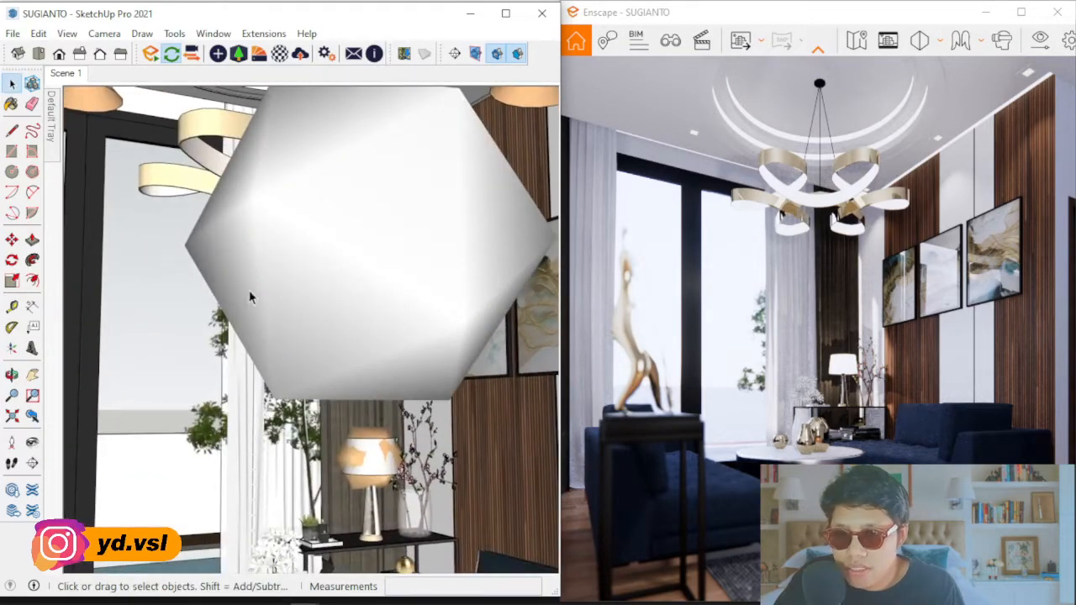
mouse_move(293, 288)
middle_mouse_down()
mouse_move(355, 293)
mouse_move(294, 243)
mouse_move(315, 254)
mouse_move(259, 252)
middle_mouse_up()
left_click(317, 256)
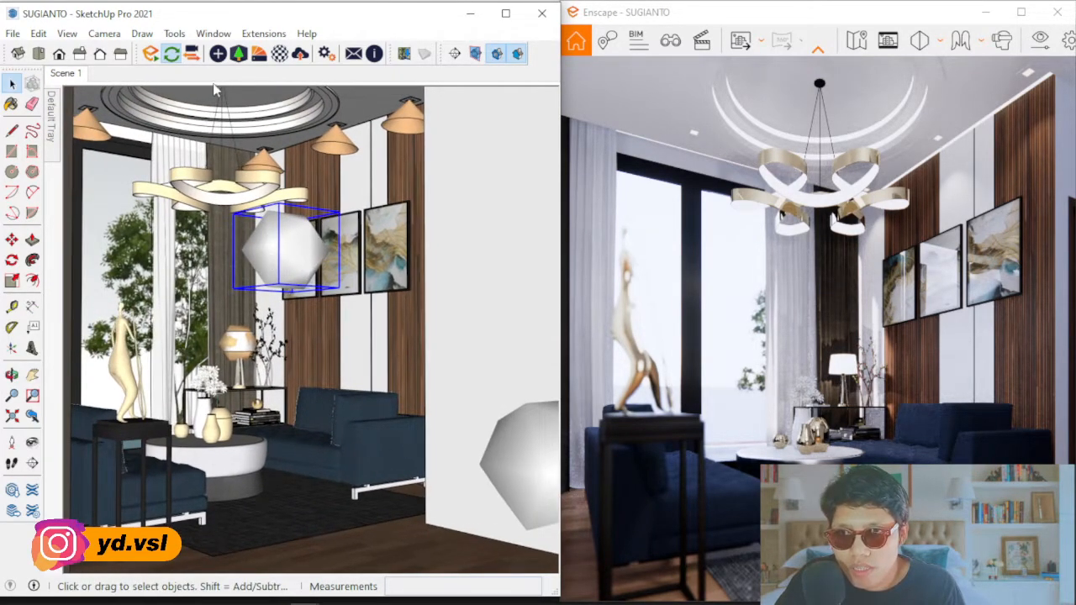
- Examine the sphere light's luminous intensity and light source radius in Enscape Objects, and close the dialog
left_click(218, 53)
left_click_drag(213, 94, 311, 280)
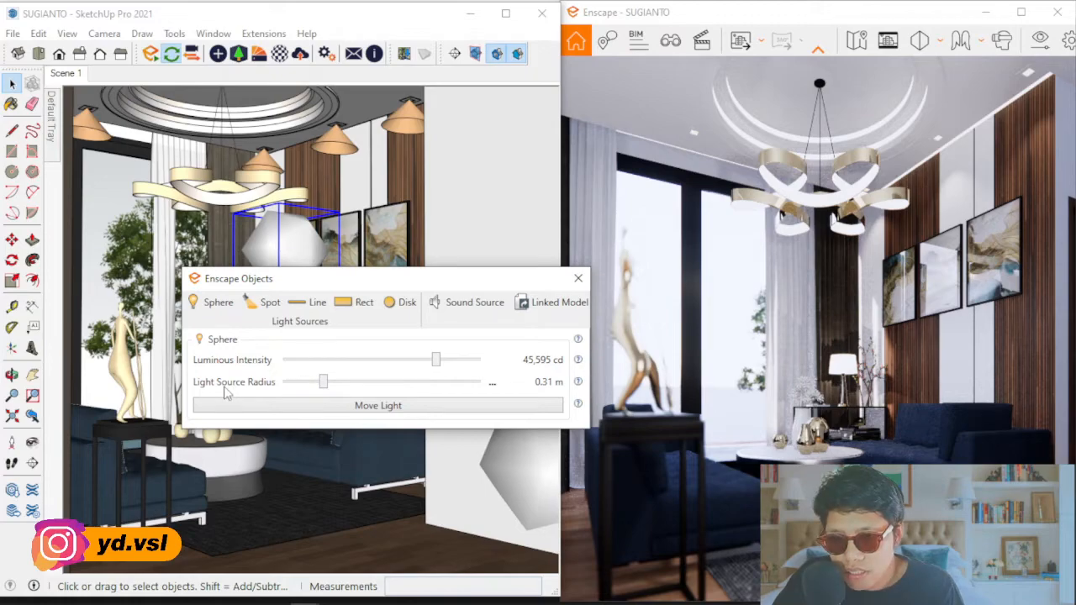
left_click_drag(356, 279, 283, 408)
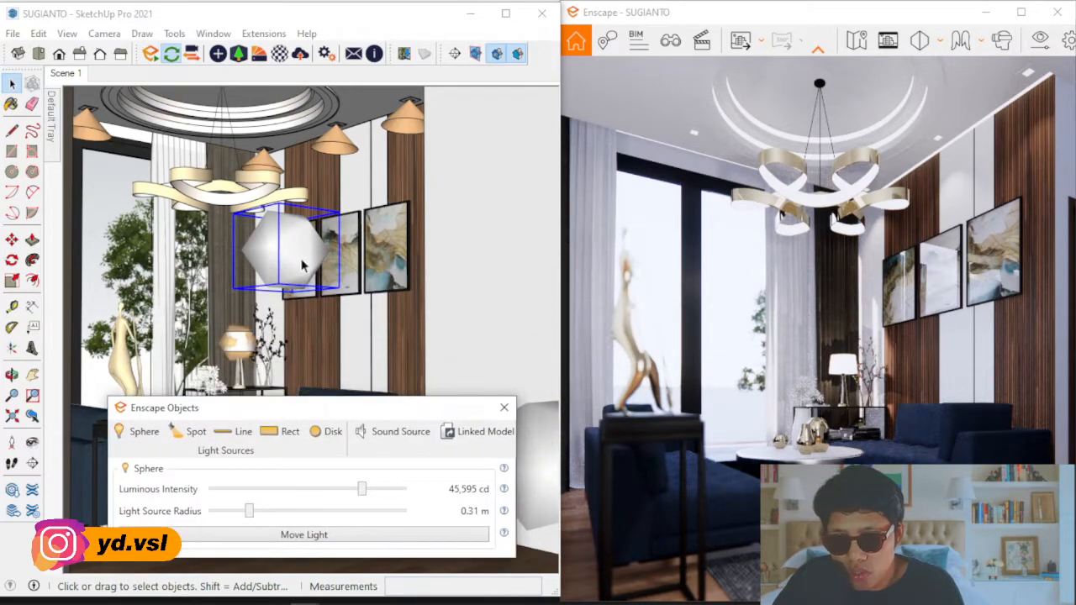
mouse_move(347, 407)
left_mouse_down()
mouse_move(345, 304)
mouse_move(299, 304)
left_mouse_up()
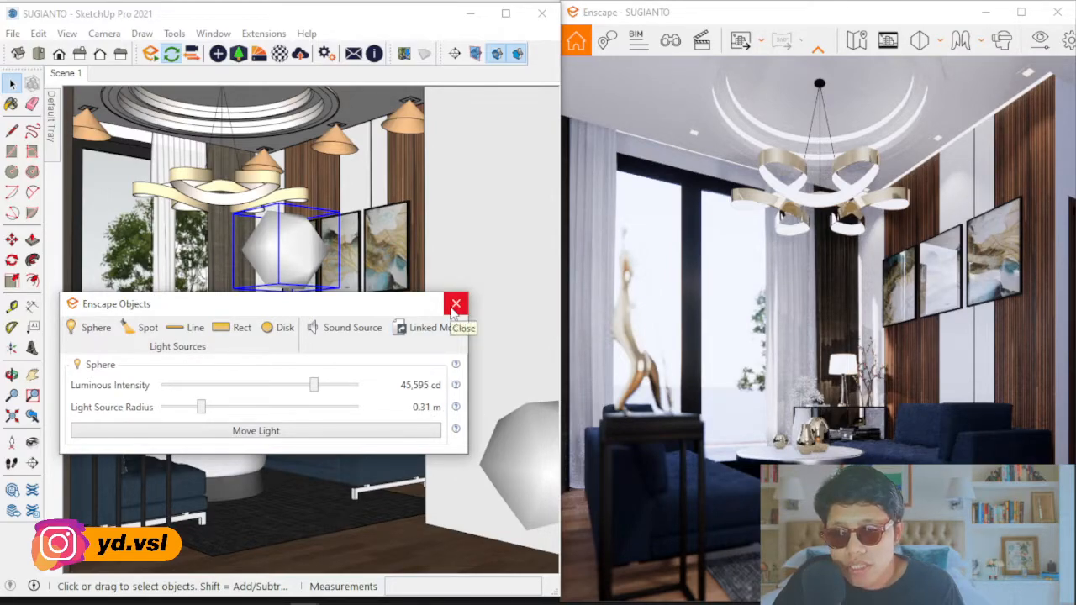
mouse_move(303, 263)
middle_mouse_down()
mouse_move(362, 260)
mouse_move(260, 229)
middle_mouse_up()
scroll(259, 229, "down", 3)
middle_click_drag(479, 252, 517, 426)
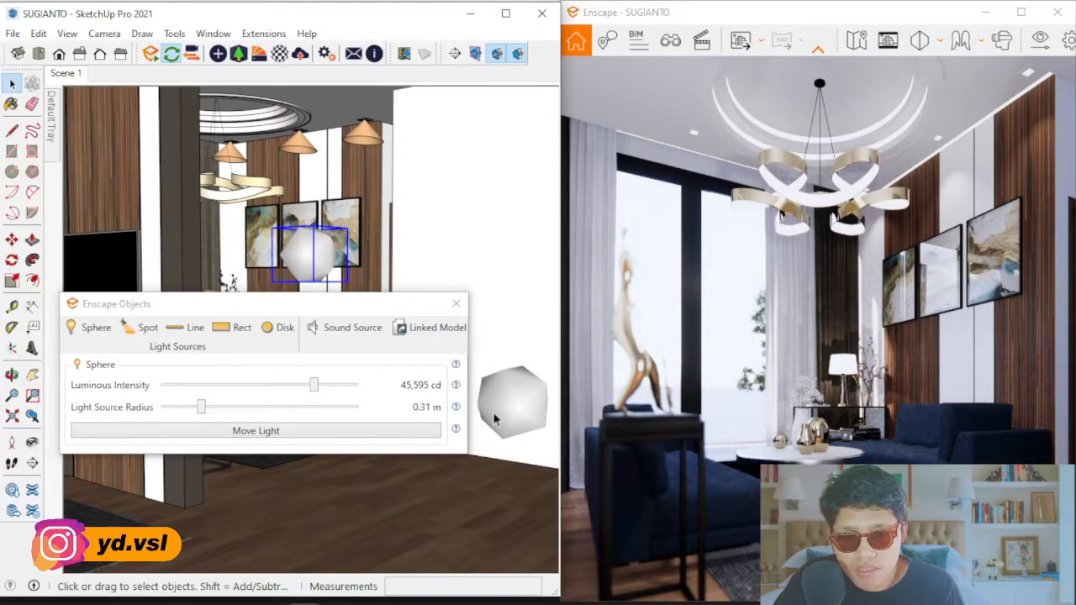
mouse_move(535, 405)
middle_mouse_down()
mouse_move(454, 428)
mouse_move(482, 451)
mouse_move(482, 424)
middle_mouse_up()
left_click(456, 305)
- Hide the ceiling to expose the whole interior from above
mouse_move(409, 233)
middle_mouse_down()
mouse_move(352, 149)
mouse_move(336, 282)
mouse_move(344, 321)
mouse_move(365, 285)
mouse_move(295, 273)
mouse_move(259, 253)
middle_mouse_up()
right_click(338, 113)
left_click(368, 147)
scroll(336, 281, "down", 4)
scroll(288, 269, "up", 2)
scroll(423, 407, "down", 2)
middle_click_drag(423, 401, 324, 302)
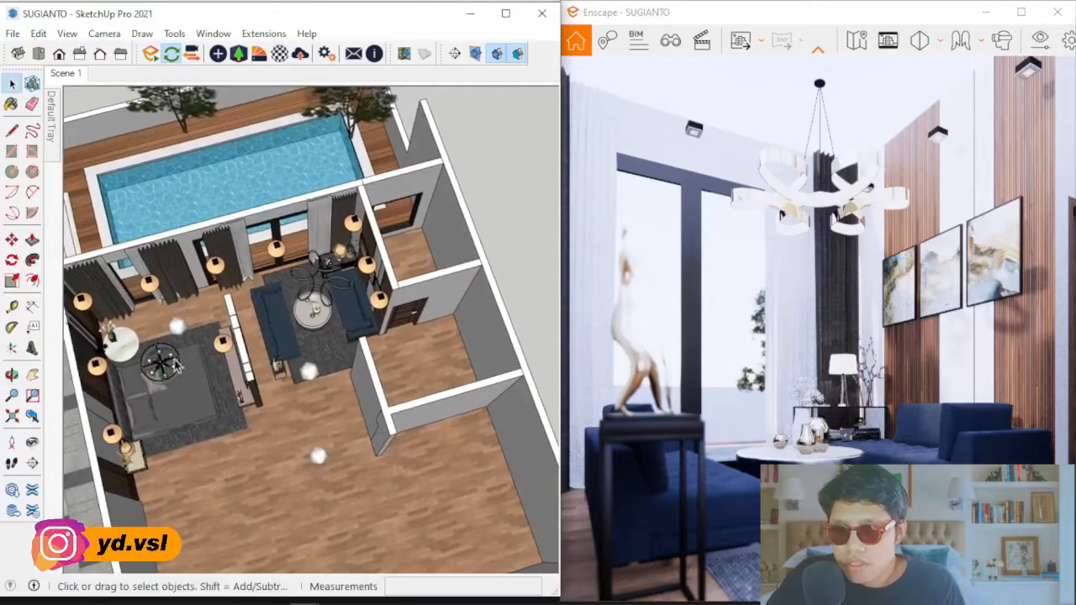
- Select the sphere light beside the bed and examine its placement relative to the windows and spot lights
scroll(320, 298, "up", 3)
scroll(320, 299, "down", 2)
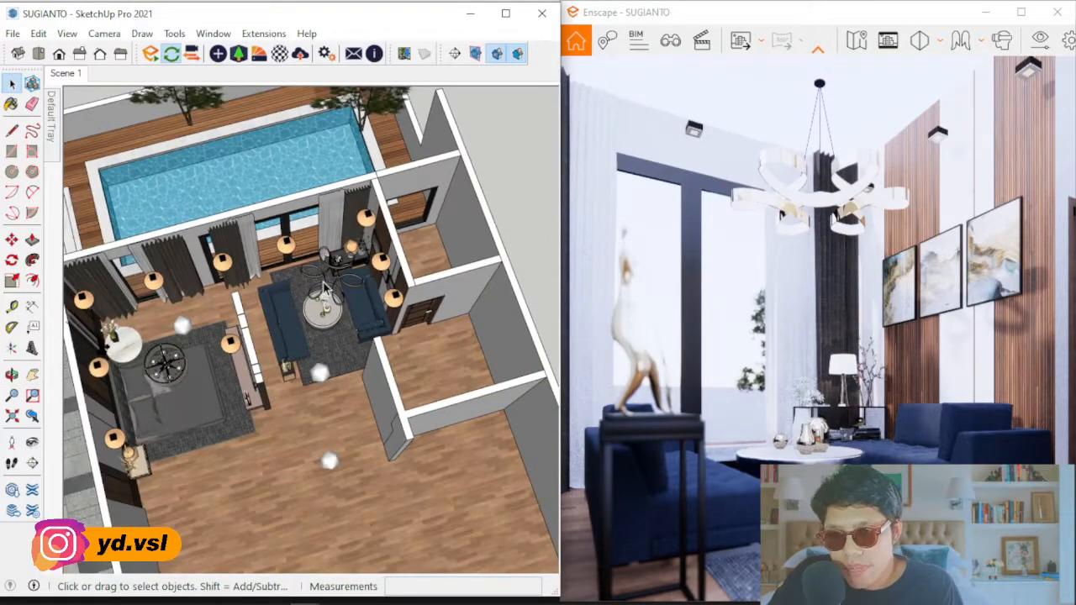
middle_click_drag(274, 313, 267, 279)
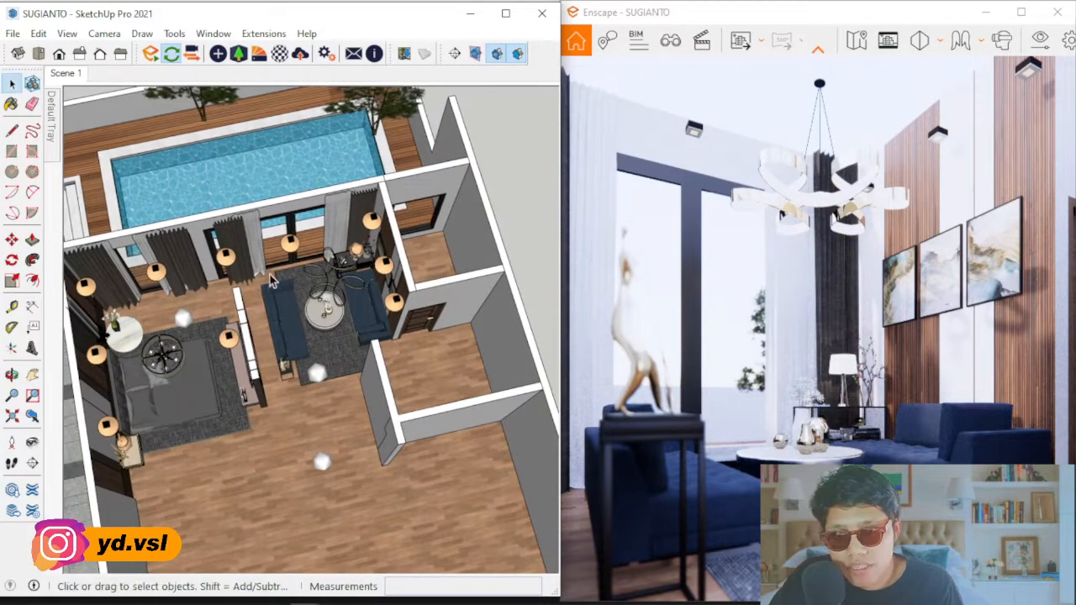
scroll(267, 251, "down", 2)
scroll(231, 367, "up", 3)
mouse_move(232, 375)
middle_mouse_down()
mouse_move(322, 356)
mouse_move(336, 377)
mouse_move(364, 365)
mouse_move(338, 376)
mouse_move(187, 341)
middle_mouse_up()
scroll(324, 374, "down", 3)
scroll(326, 378, "up", 3)
left_click(191, 347)
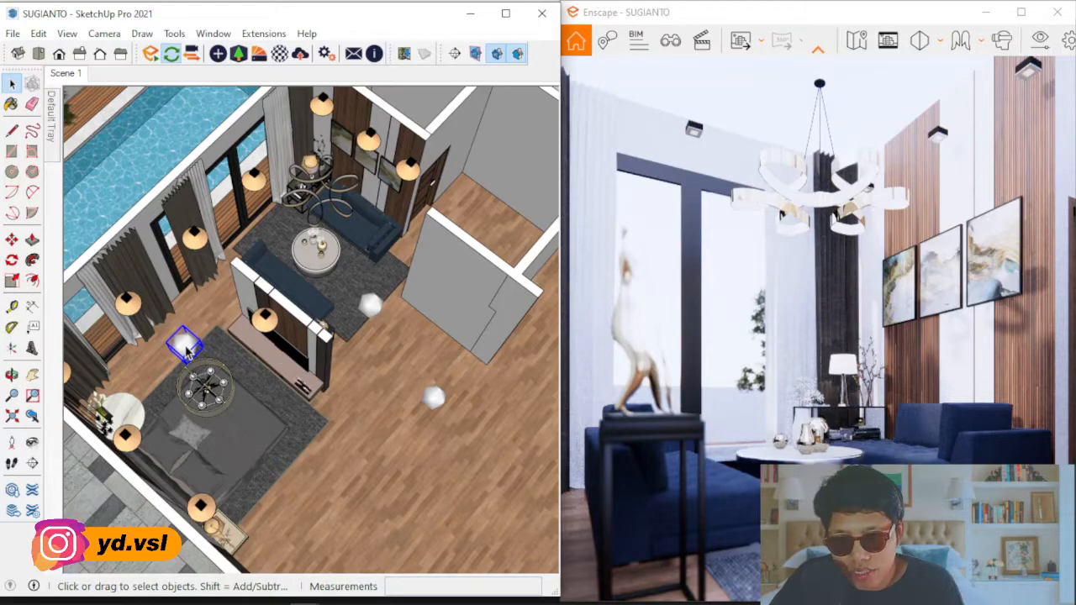
middle_click_drag(240, 338, 192, 401)
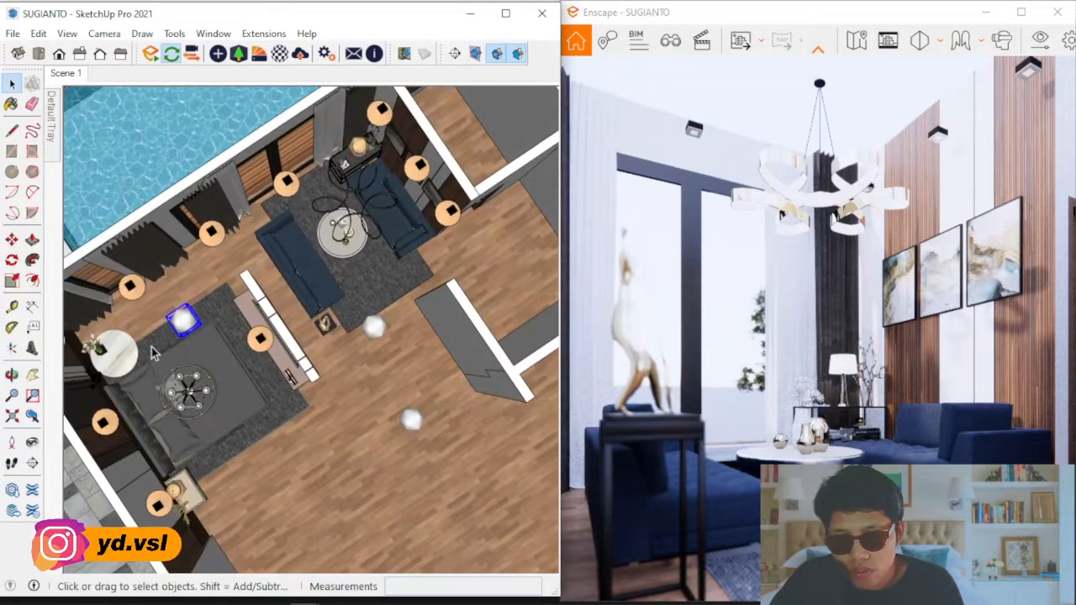
scroll(178, 249, "up", 2)
scroll(284, 406, "down", 2)
scroll(227, 334, "up", 2)
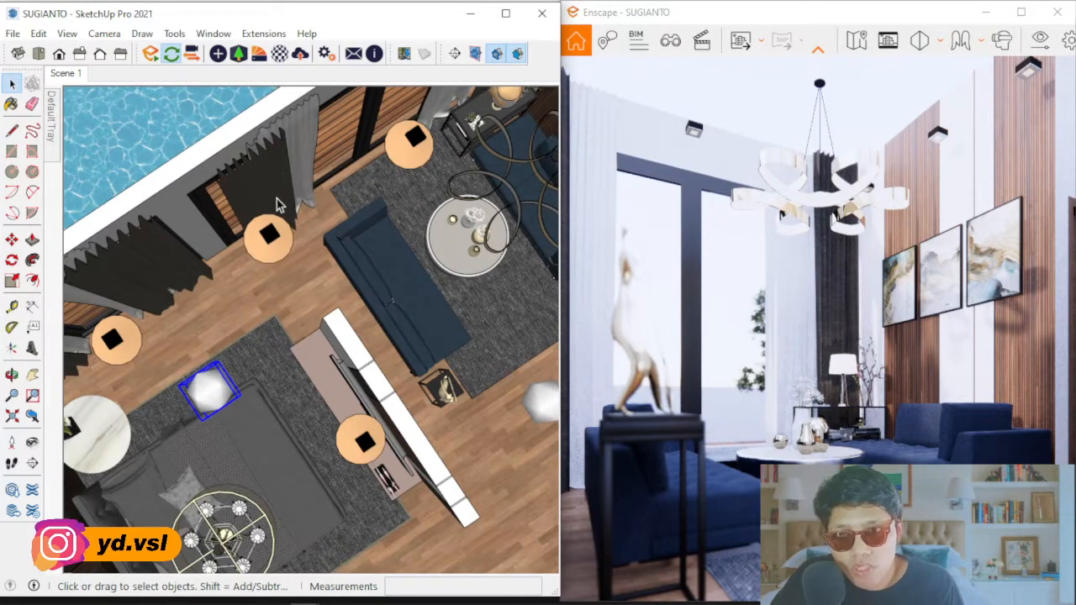
scroll(284, 210, "down", 1)
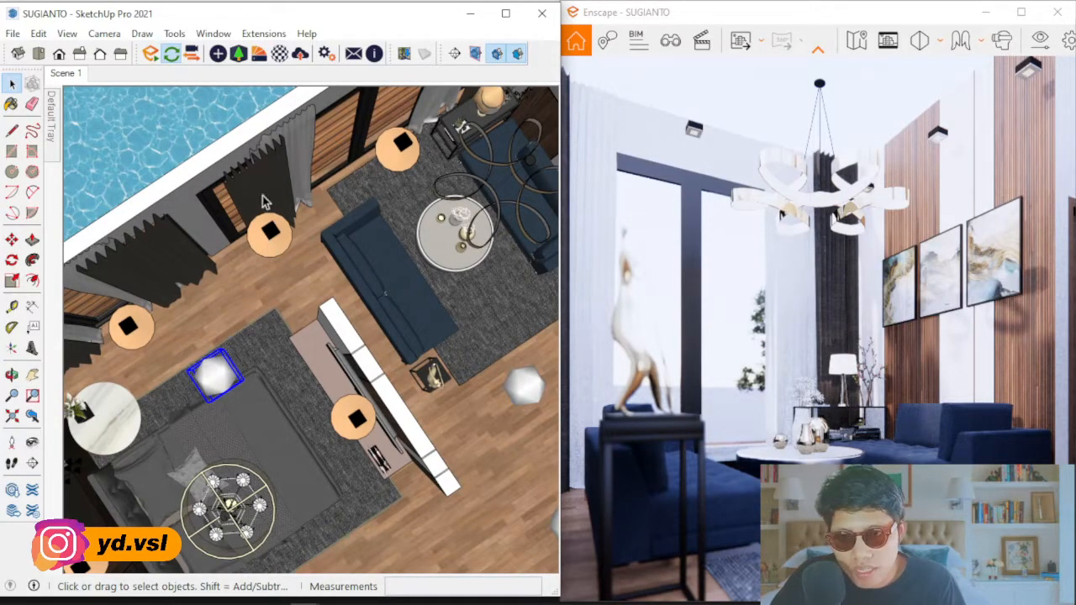
mouse_move(283, 204)
middle_mouse_down()
mouse_move(306, 243)
mouse_move(273, 277)
middle_mouse_up()
scroll(271, 279, "down", 4)
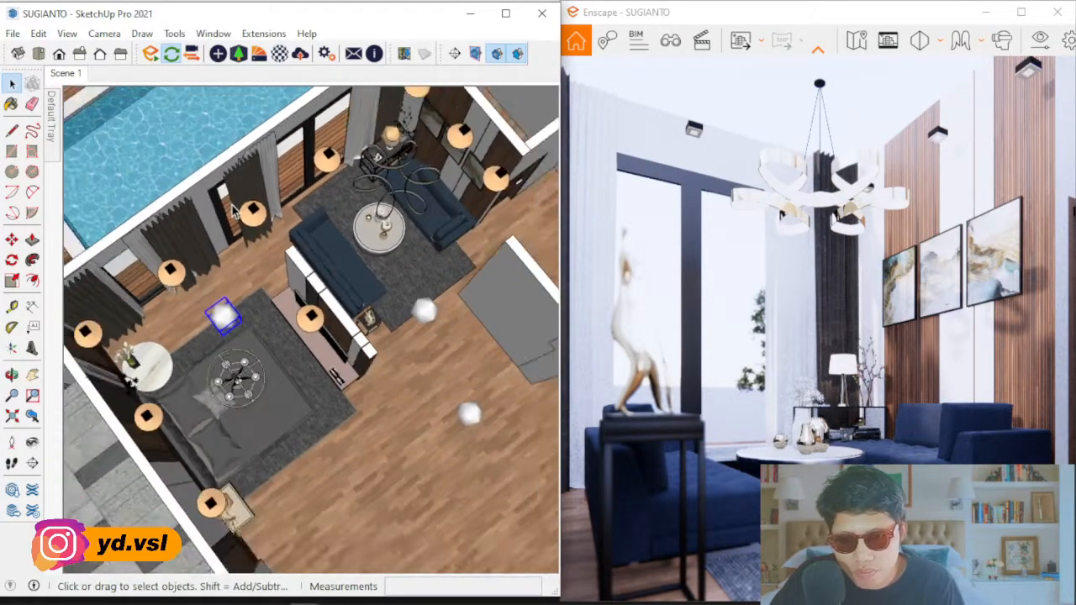
- Select the sphere light at the edge of the living room rug and examine its placement relative to the sofas
scroll(270, 278, "up", 5)
scroll(370, 283, "down", 2)
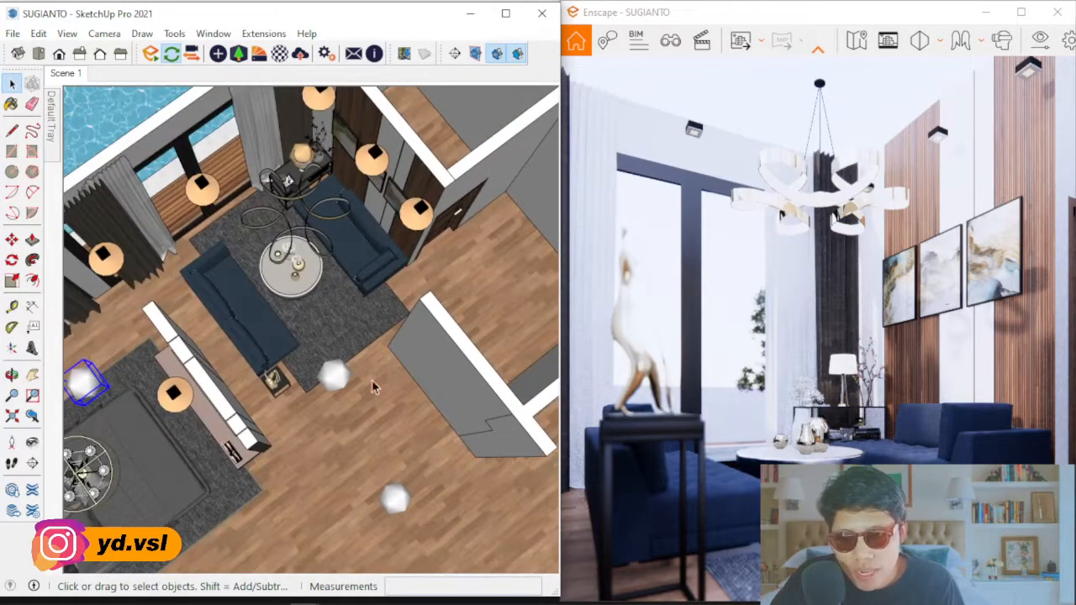
scroll(382, 384, "up", 2)
mouse_move(341, 364)
middle_mouse_down()
mouse_move(294, 404)
mouse_move(329, 390)
middle_mouse_up()
left_click(333, 388)
scroll(328, 389, "down", 2)
scroll(323, 392, "up", 4)
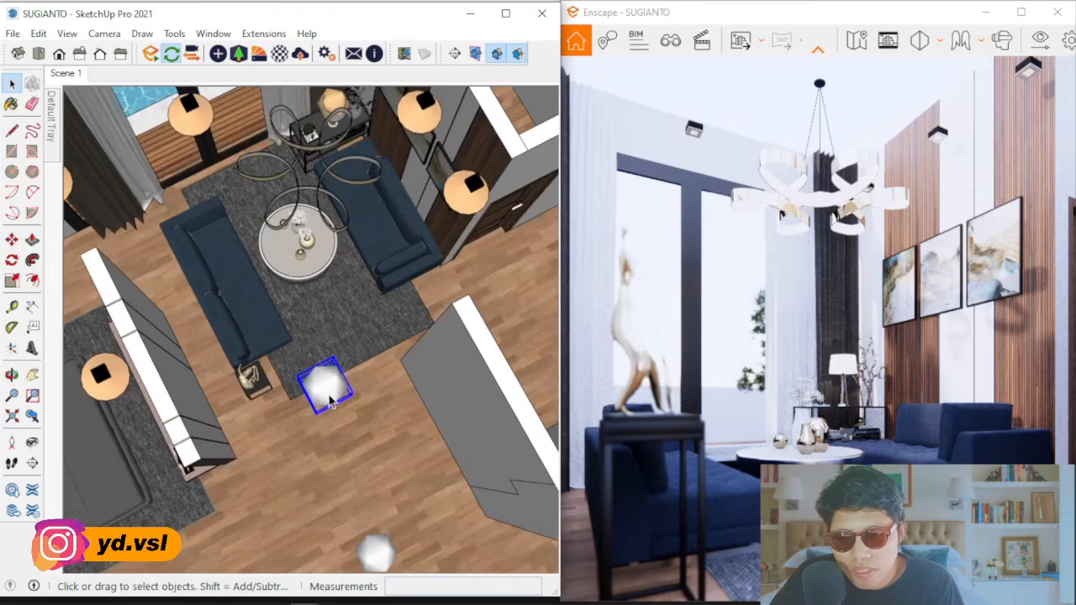
scroll(338, 343, "down", 2)
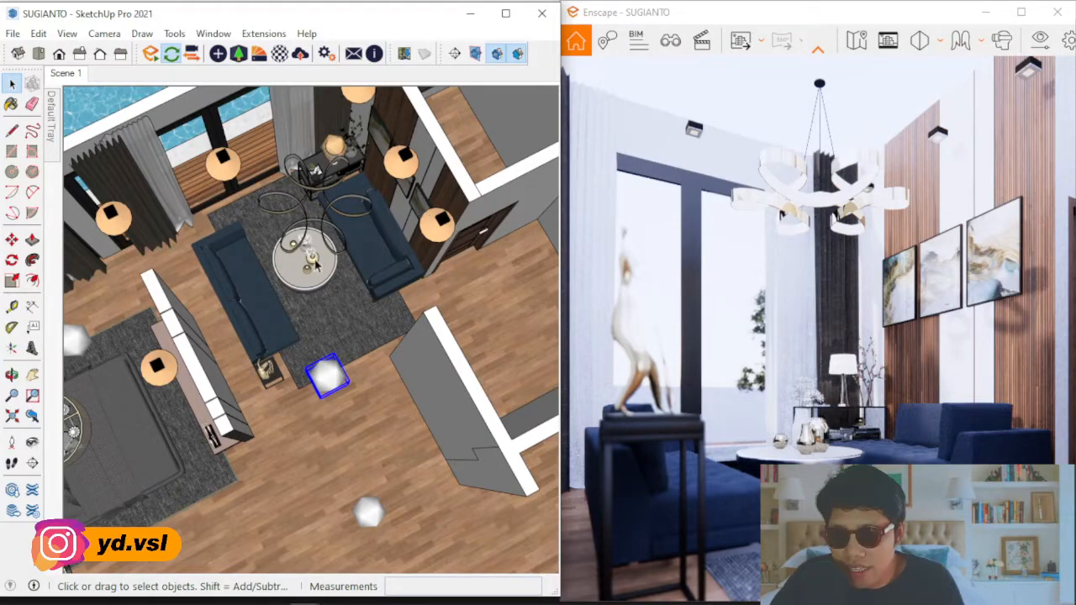
scroll(367, 216, "down", 2)
scroll(357, 424, "up", 2)
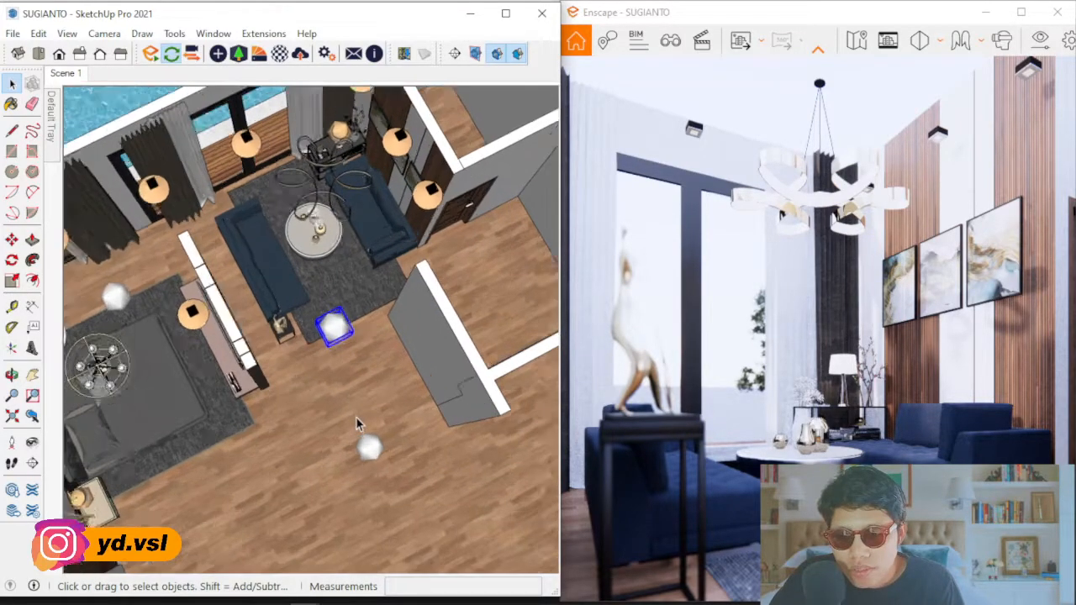
- Select the sphere light over the open wood floor and examine its placement behind the living area
scroll(356, 419, "up", 2)
left_click(377, 468)
middle_click_drag(273, 326, 188, 262)
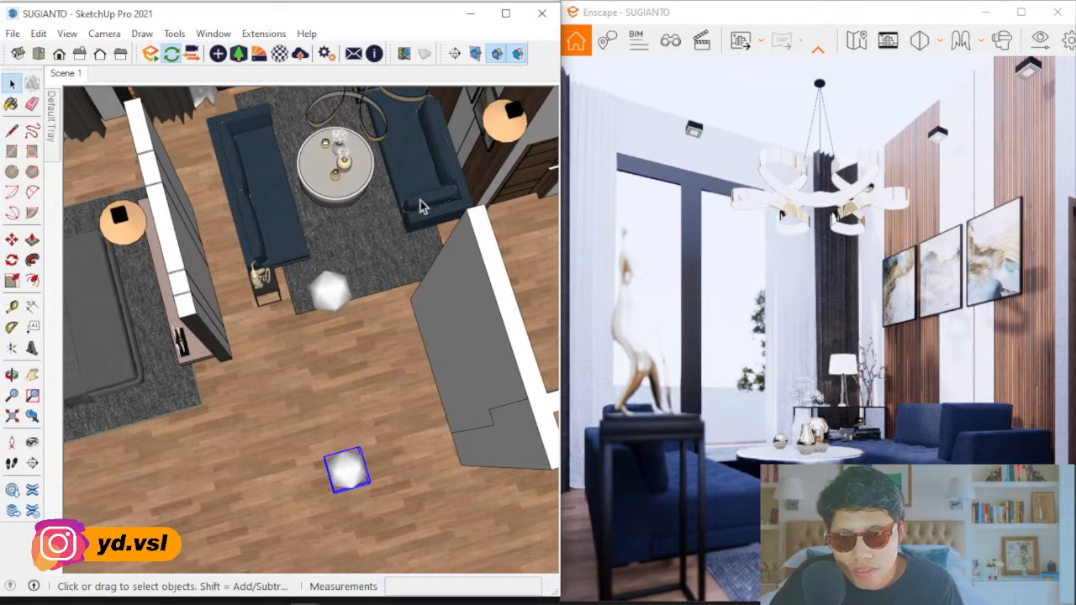
- Unhide all hidden objects to restore the ceiling, and hide the white surface blocking the living room view
scroll(232, 177, "up", 4)
middle_click_drag(267, 353, 301, 195)
mouse_move(336, 351)
middle_mouse_down()
mouse_move(321, 255)
mouse_move(373, 345)
middle_mouse_up()
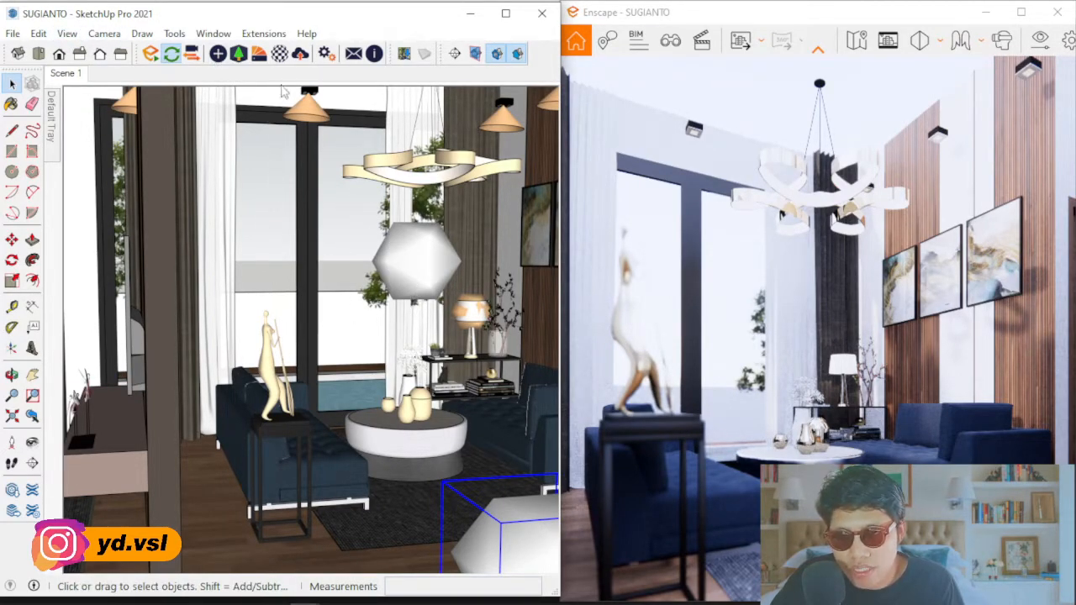
left_click(38, 33)
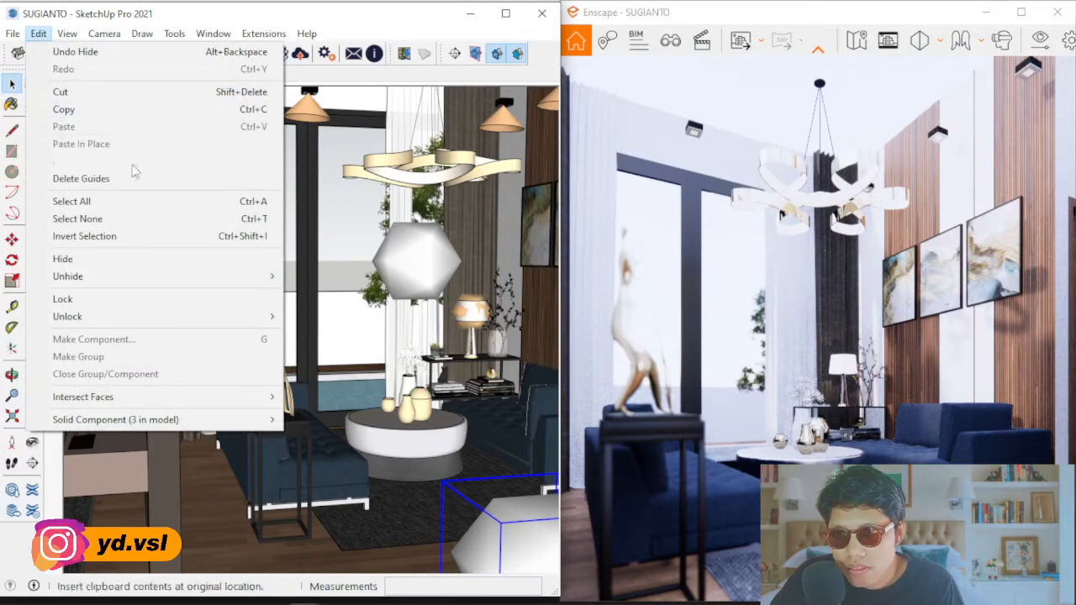
mouse_move(168, 278)
left_click(311, 307)
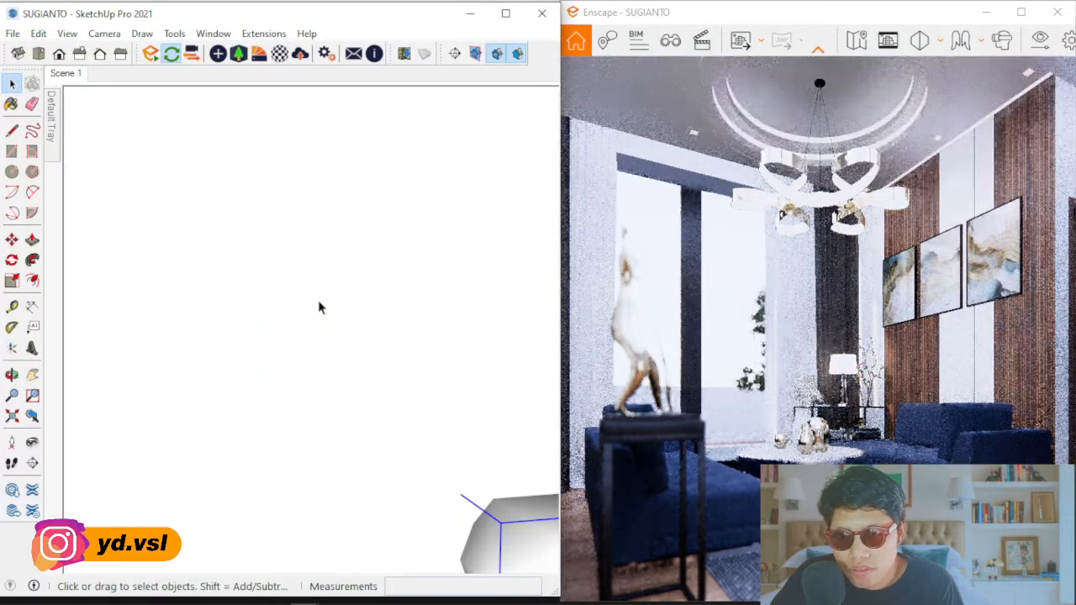
right_click(302, 165)
left_click(329, 212)
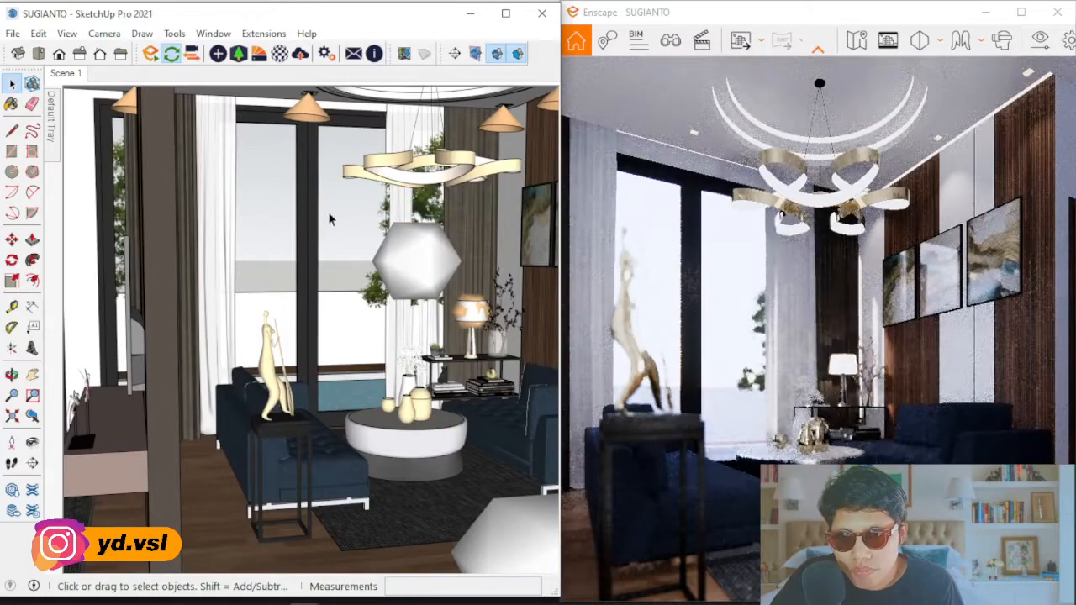
mouse_move(326, 221)
middle_mouse_down()
mouse_move(272, 240)
mouse_move(283, 240)
middle_mouse_up()
scroll(311, 242, "up", 3)
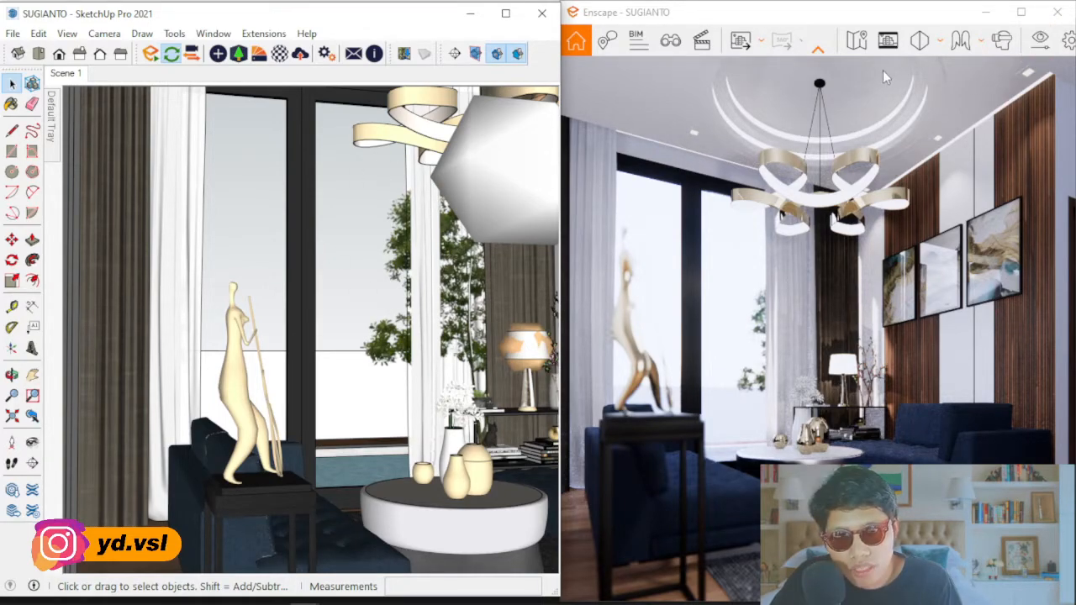
- Open the Enscape Visual Settings and review the exposure, field of view, depth of field and focal point values
left_click(1039, 41)
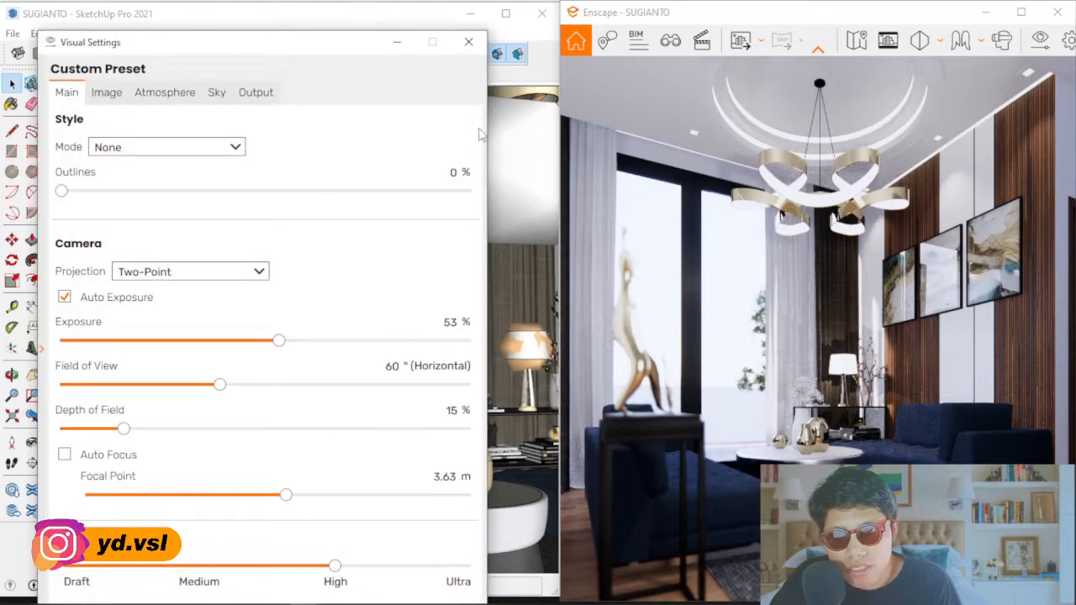
mouse_move(225, 46)
left_mouse_down()
mouse_move(254, 42)
mouse_move(360, 156)
mouse_move(226, 49)
mouse_move(572, 125)
mouse_move(592, 106)
left_mouse_up()
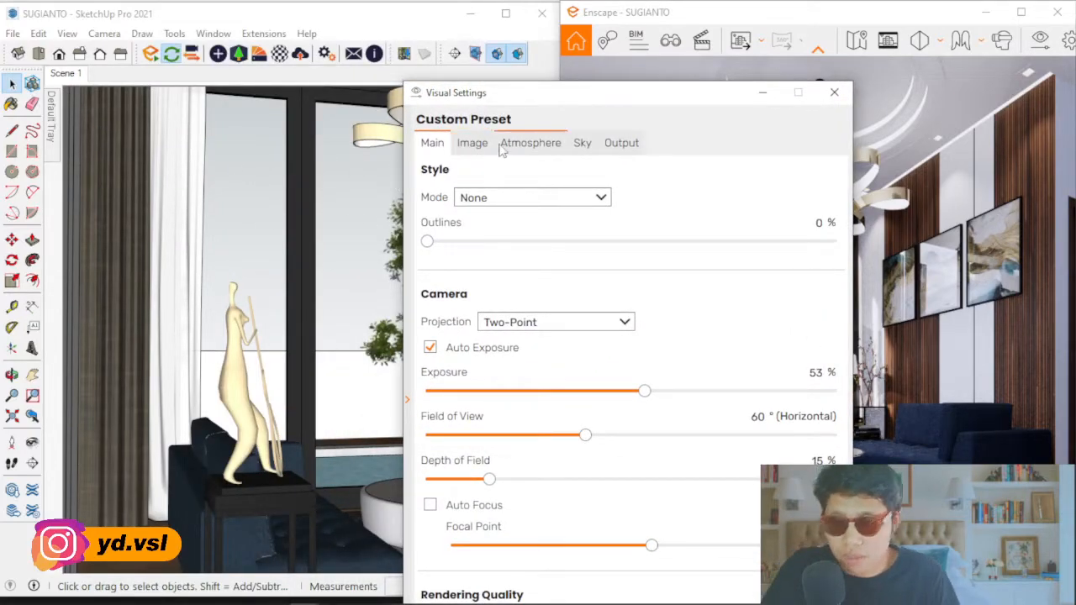
left_click_drag(578, 110, 530, 55)
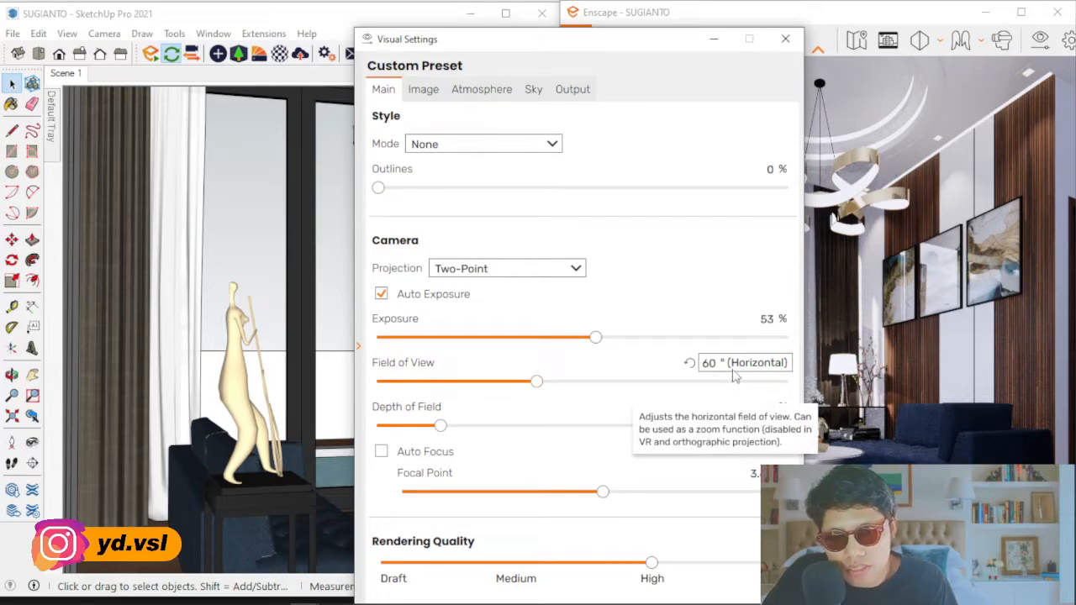
left_click(759, 364)
left_click(715, 261)
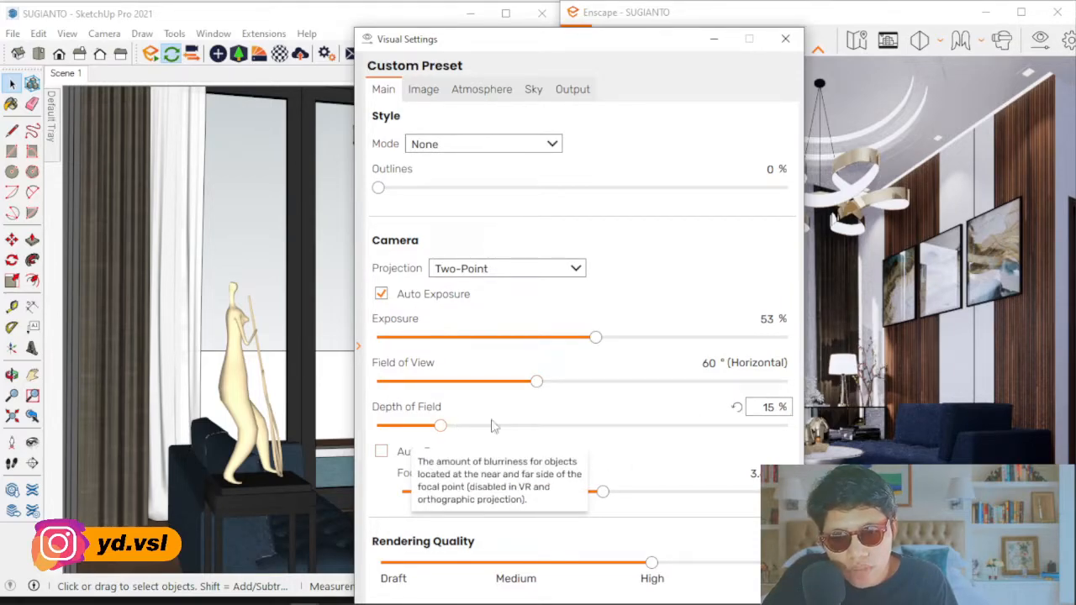
left_click_drag(642, 49, 361, 25)
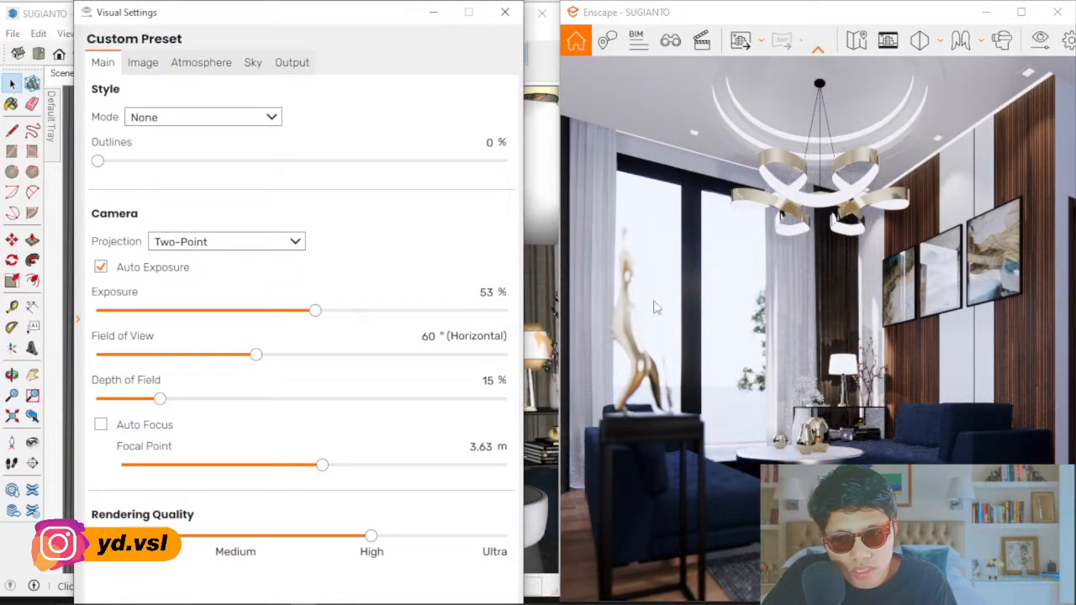
mouse_move(166, 404)
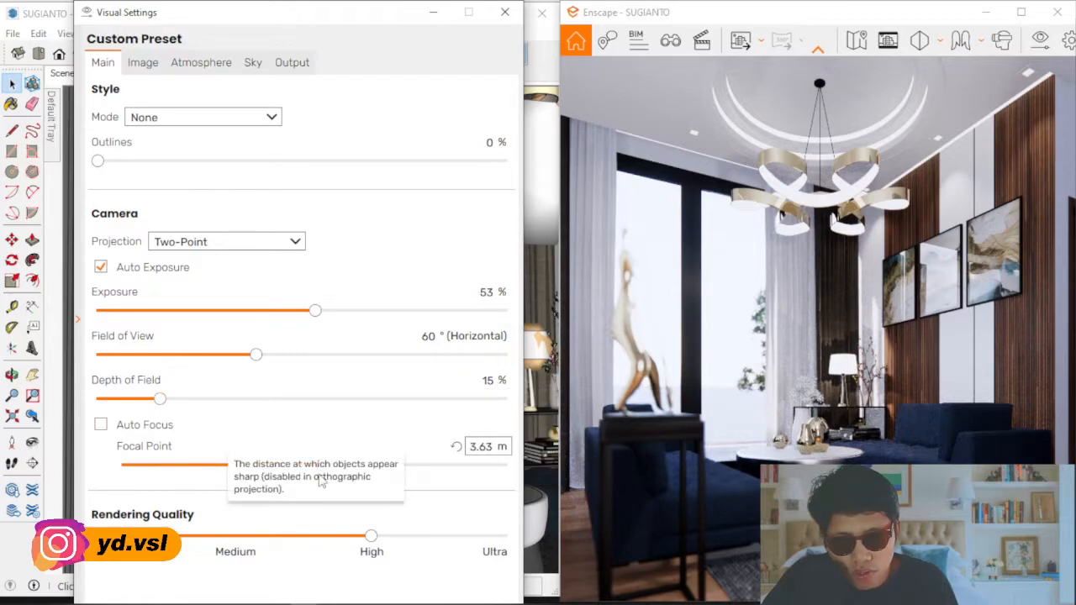
mouse_move(475, 454)
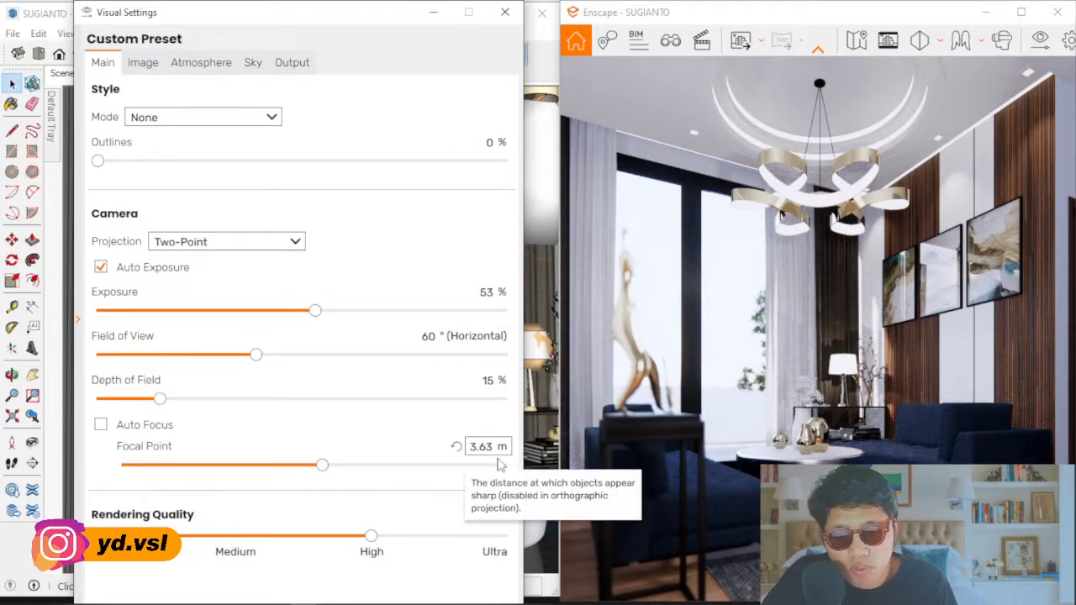
- Set the focal point of the render camera to 3.29 m
right_click_drag(846, 365, 703, 360)
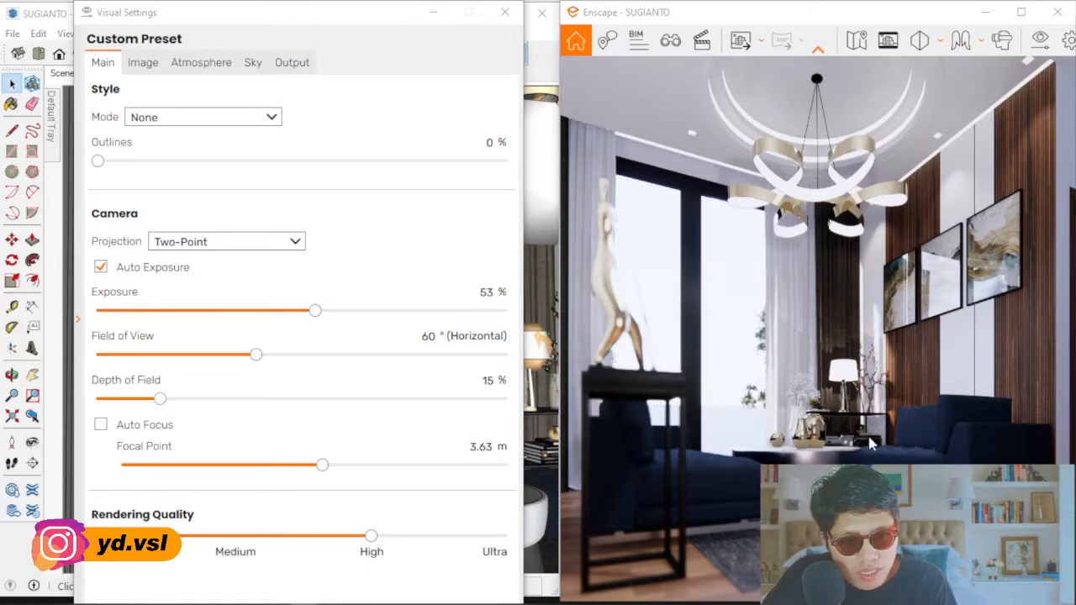
left_click_drag(324, 466, 316, 467)
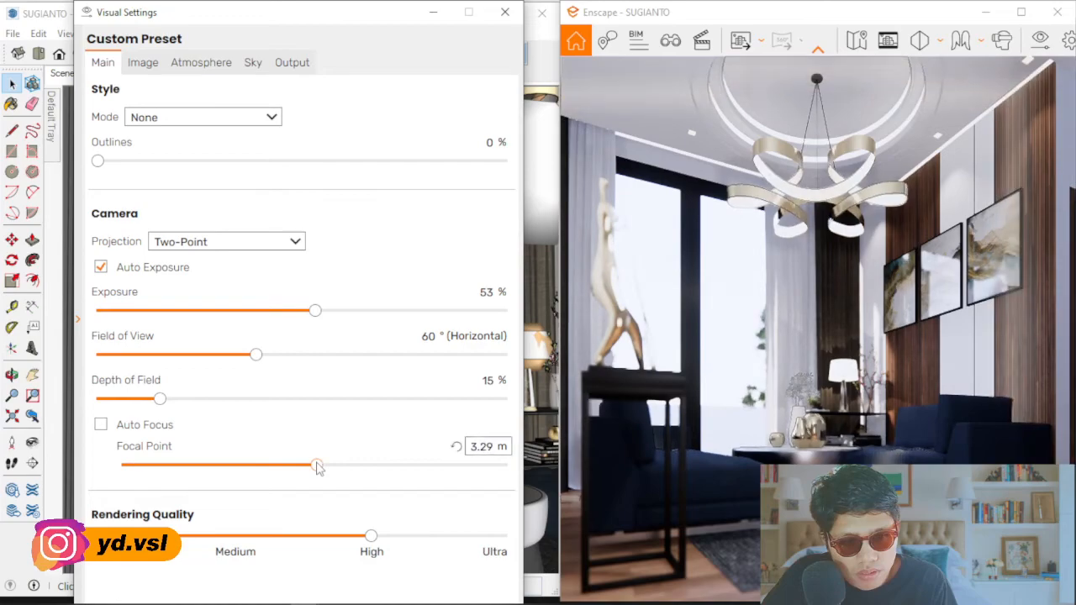
- Review the image correction and effect settings, trying a lens flare of 45% and resetting it to 0%
right_click_drag(878, 425, 869, 451)
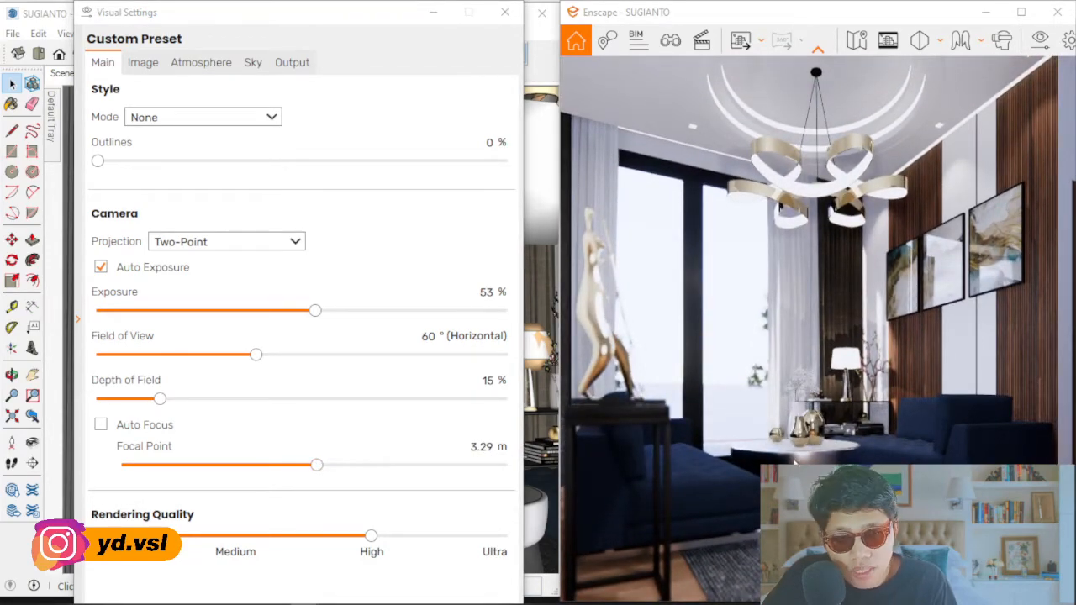
left_click_drag(328, 23, 365, 23)
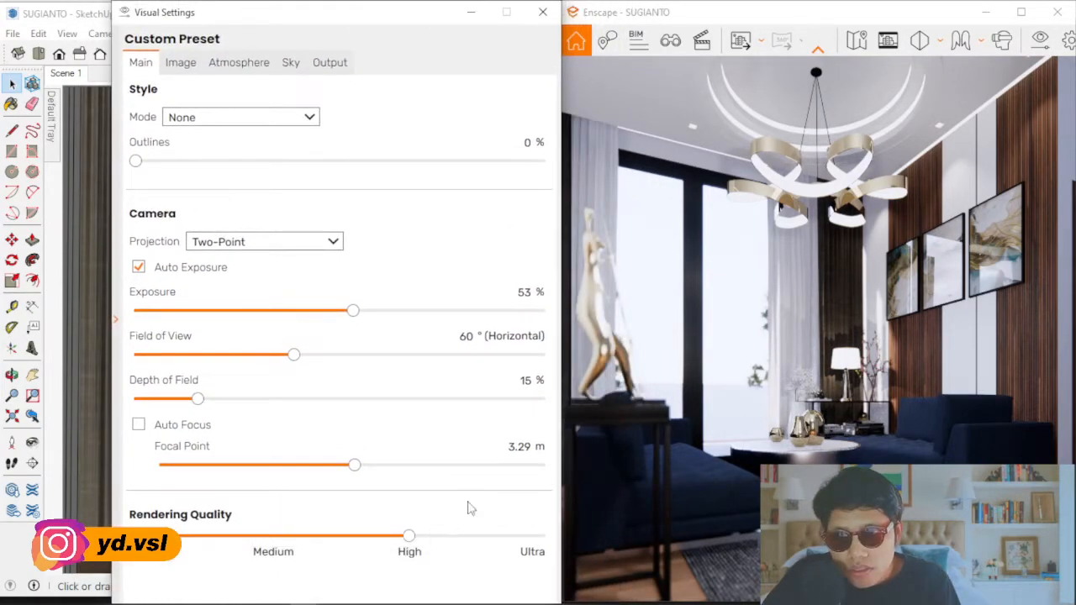
left_click(181, 66)
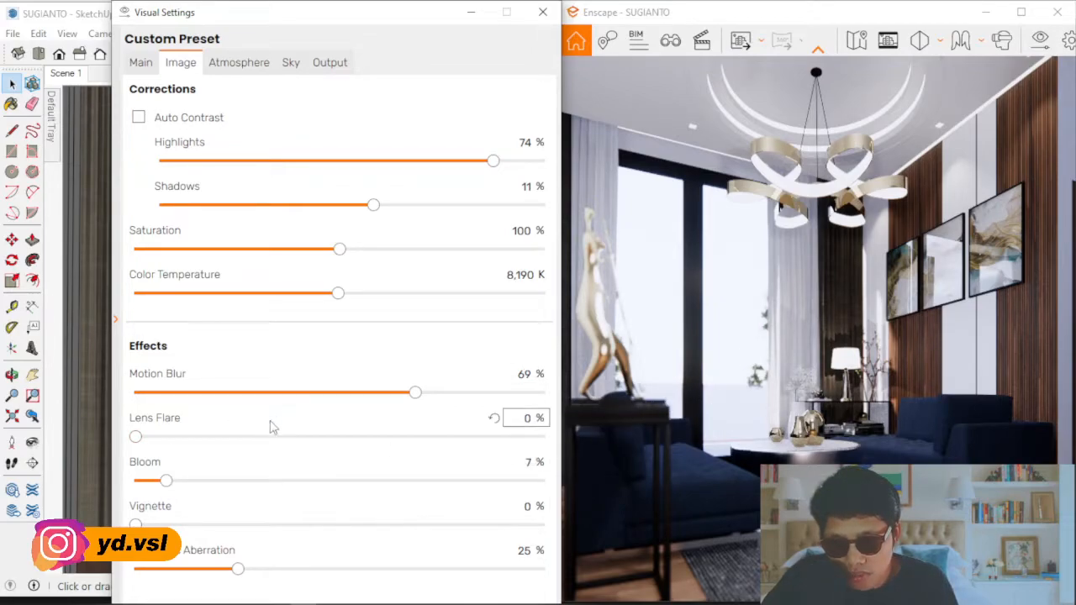
left_click_drag(135, 437, 316, 448)
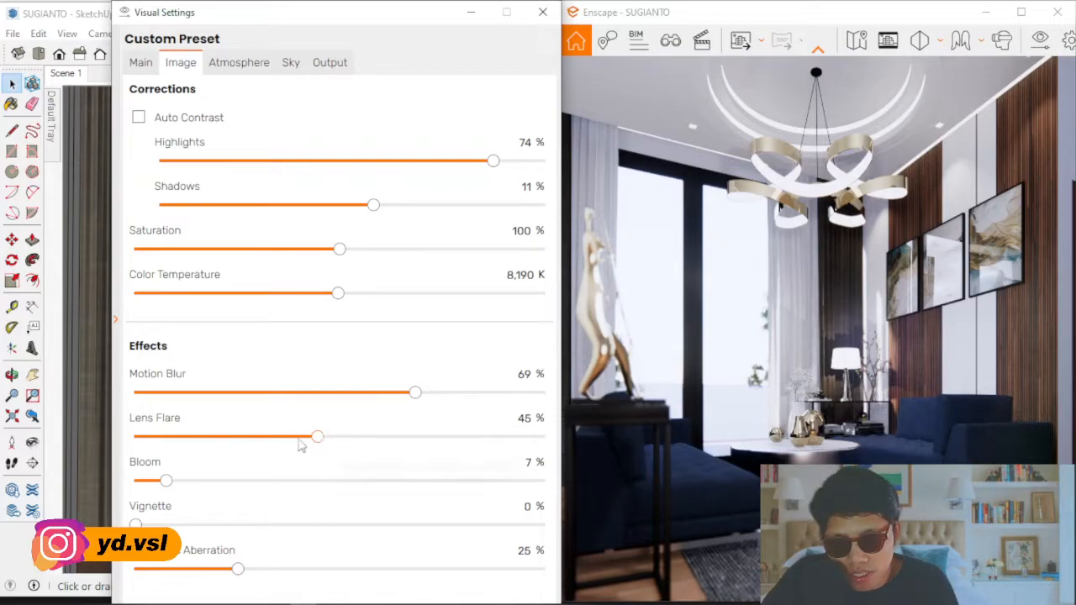
left_click_drag(313, 439, 84, 442)
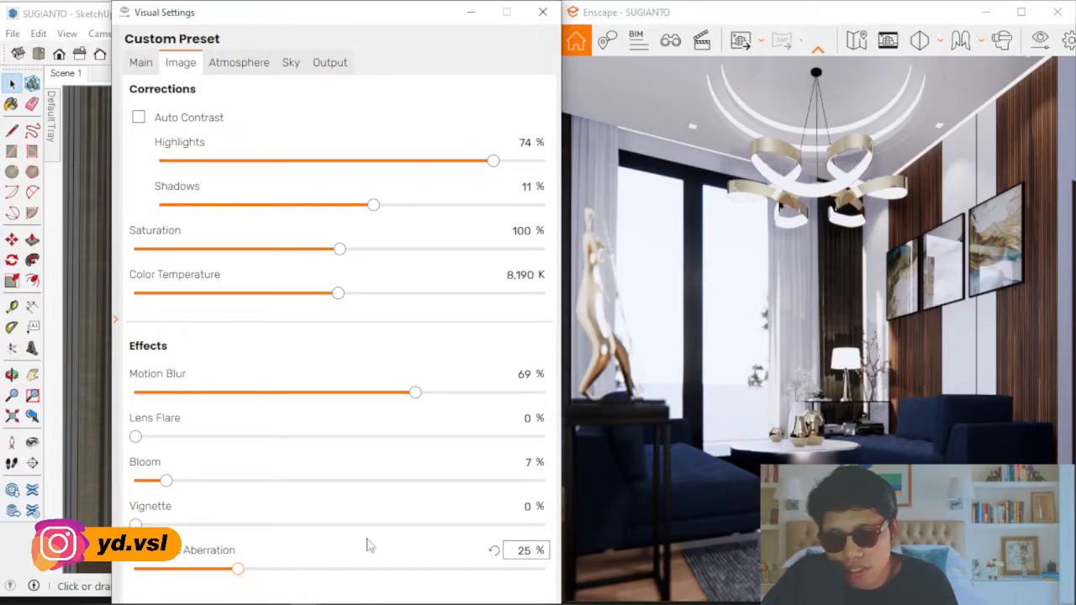
- Review the atmosphere, sky and output settings in Visual Settings, comparing them with the living room view
left_click(243, 74)
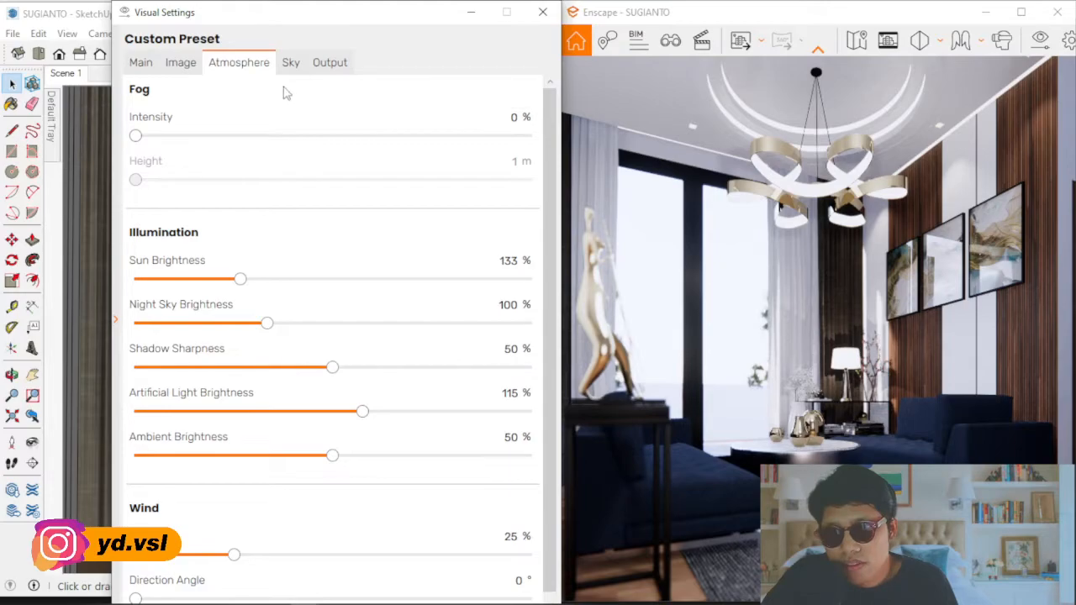
left_click(291, 65)
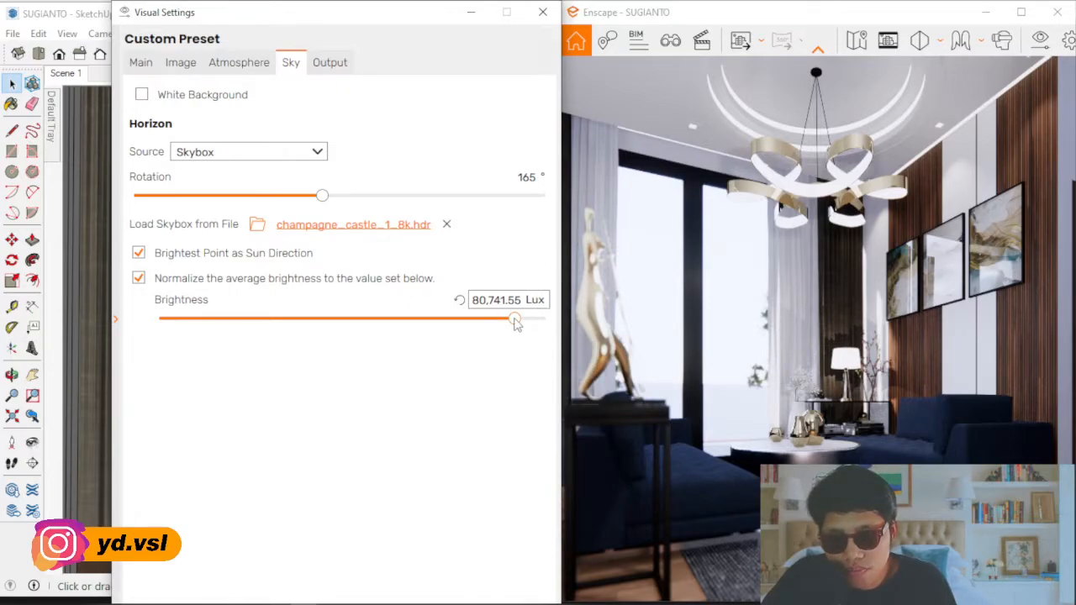
left_click(333, 65)
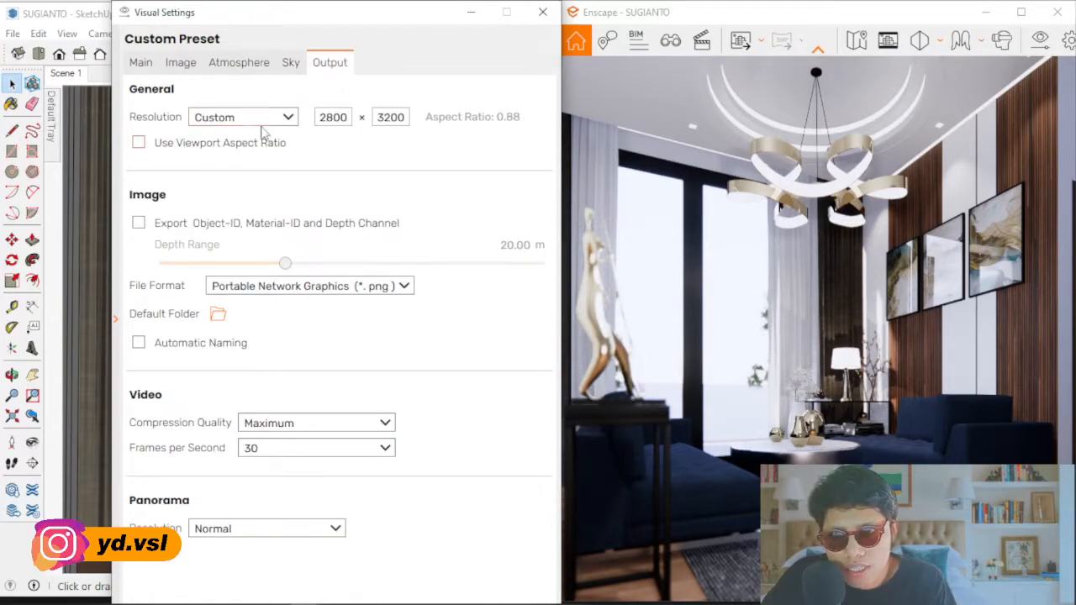
right_click(756, 263)
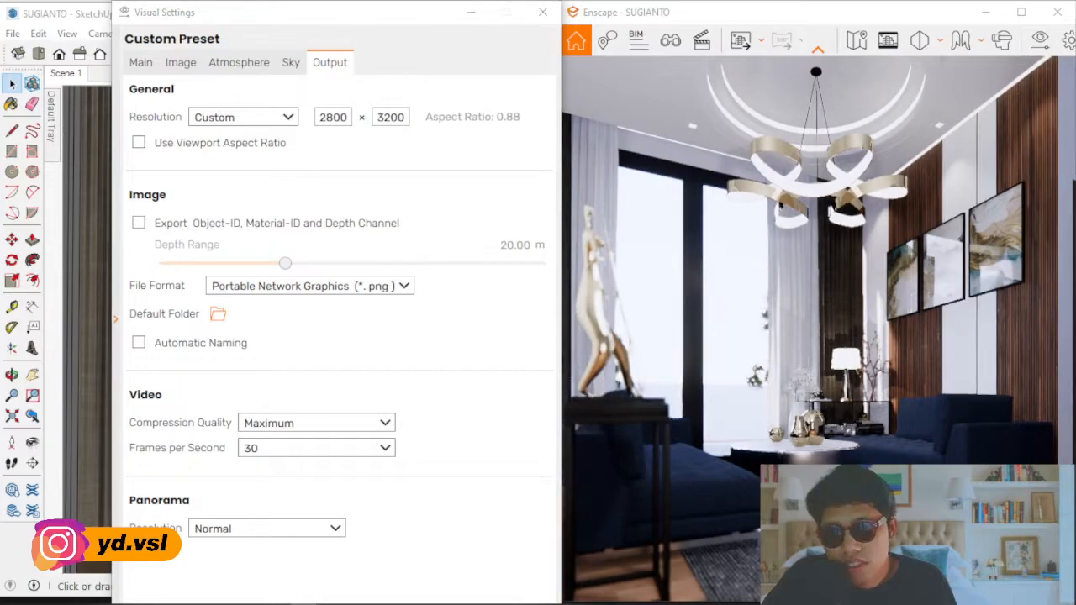
left_click(635, 221)
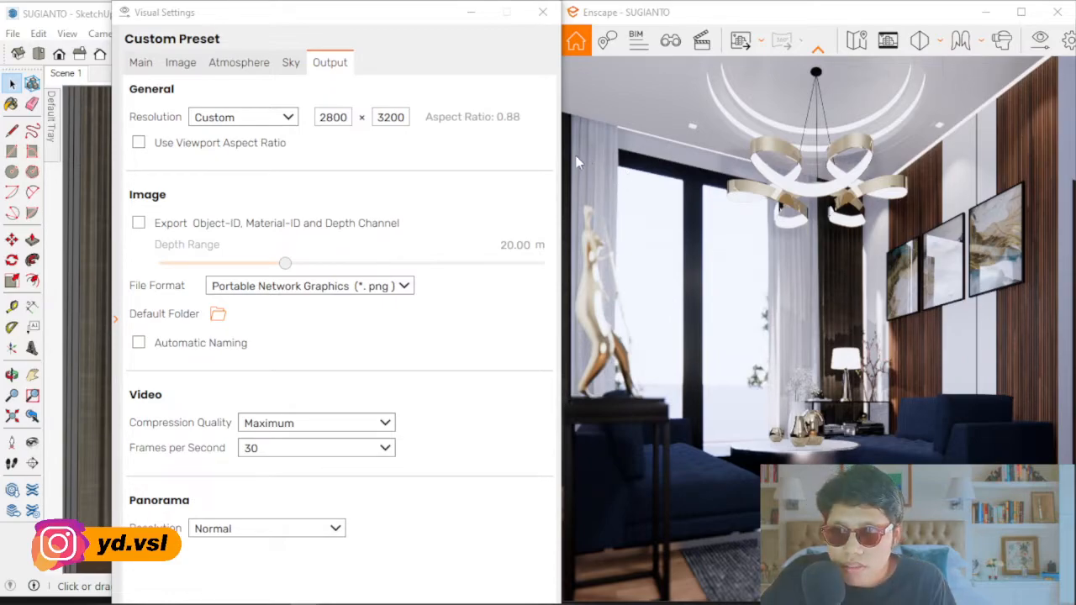
right_click_drag(705, 239, 708, 236)
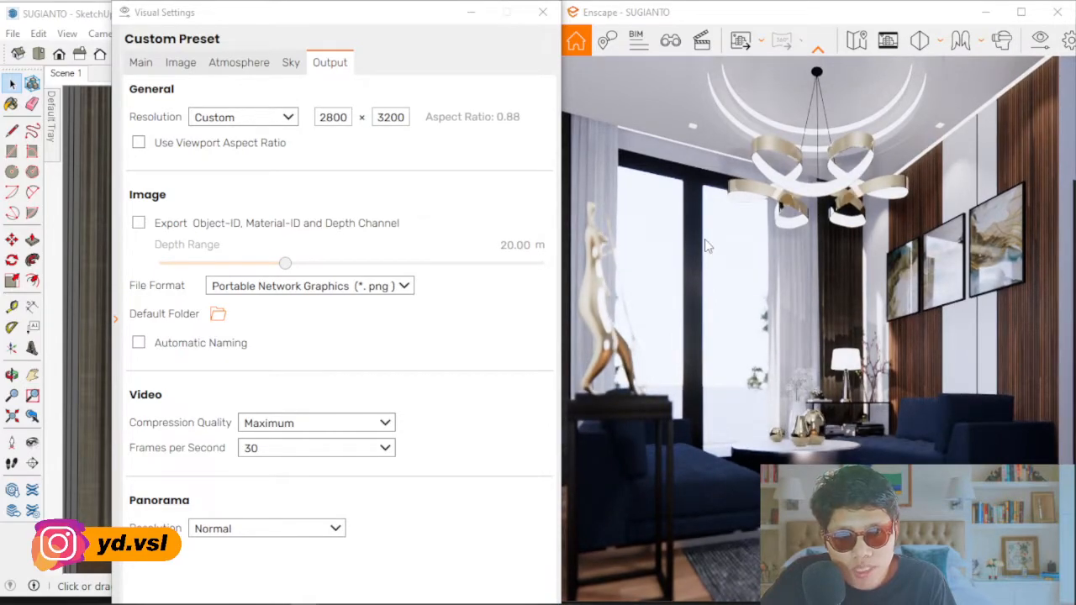
mouse_move(669, 241)
right_mouse_down()
mouse_move(647, 242)
mouse_move(681, 235)
right_mouse_up()
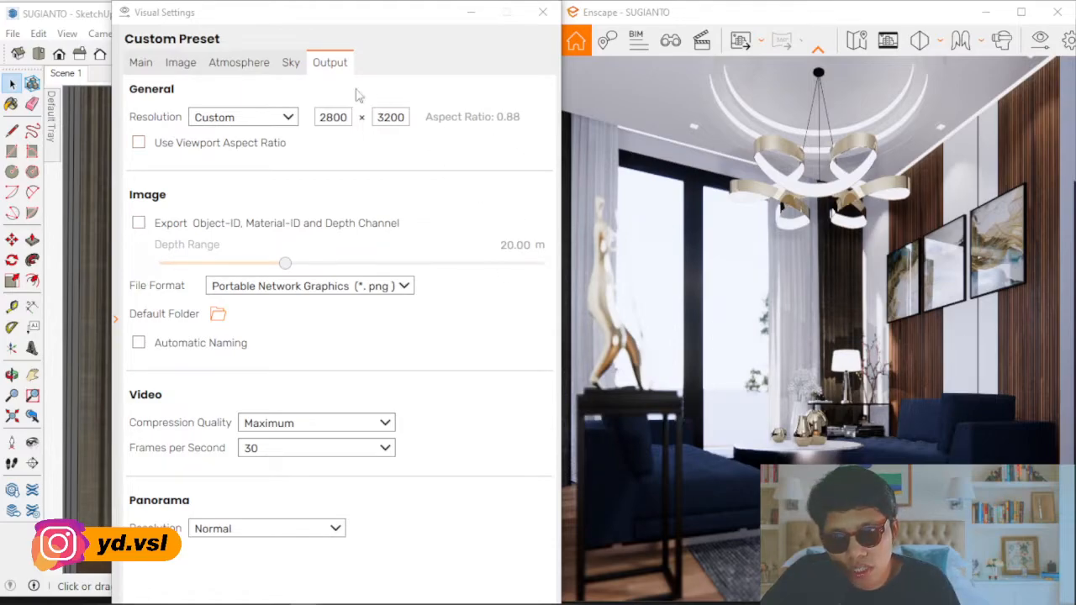
- Try the Window output resolution with the safe frame on the living room view
left_click_drag(445, 34, 353, 38)
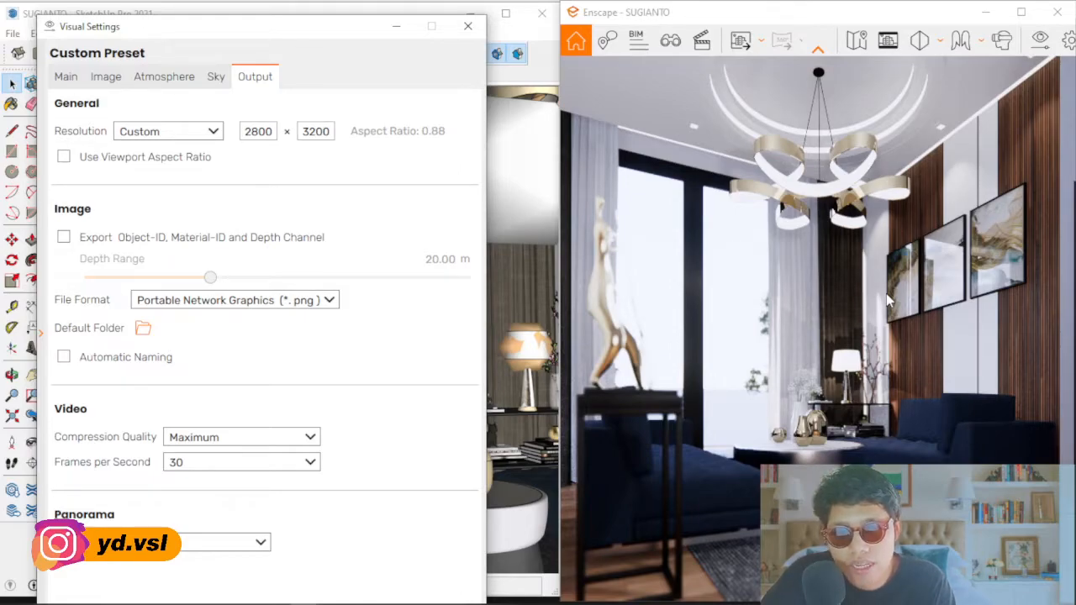
left_click(804, 359)
scroll(803, 360, "up", 3)
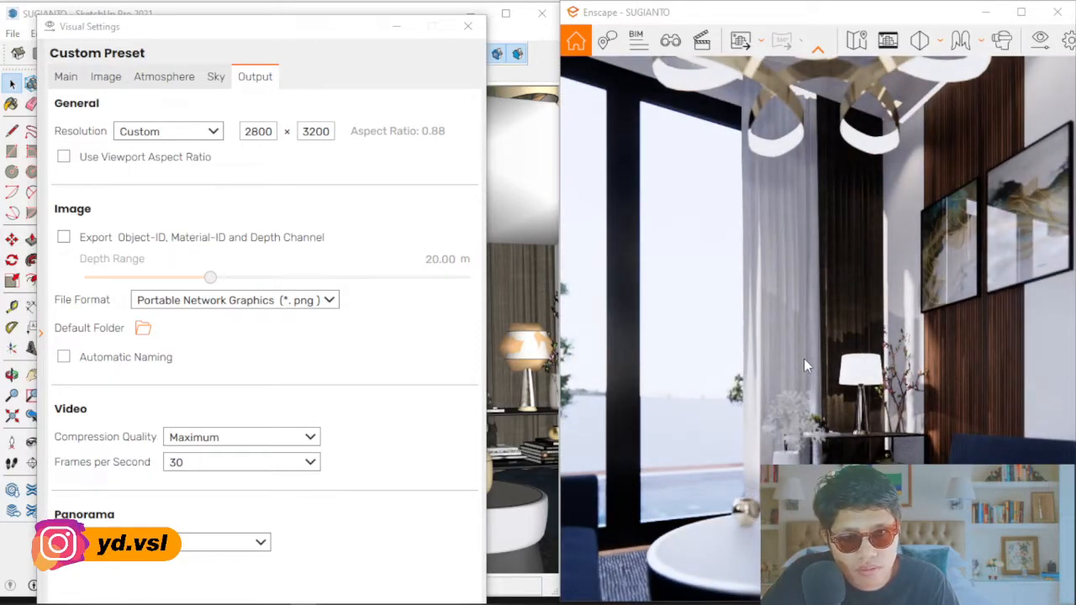
scroll(803, 360, "down", 4)
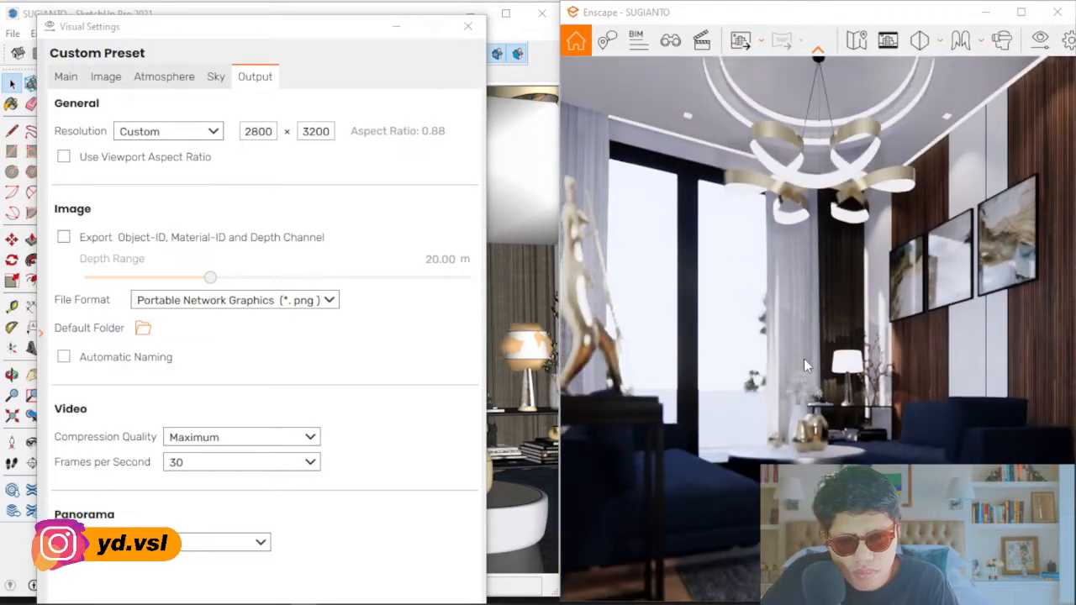
left_click(154, 135)
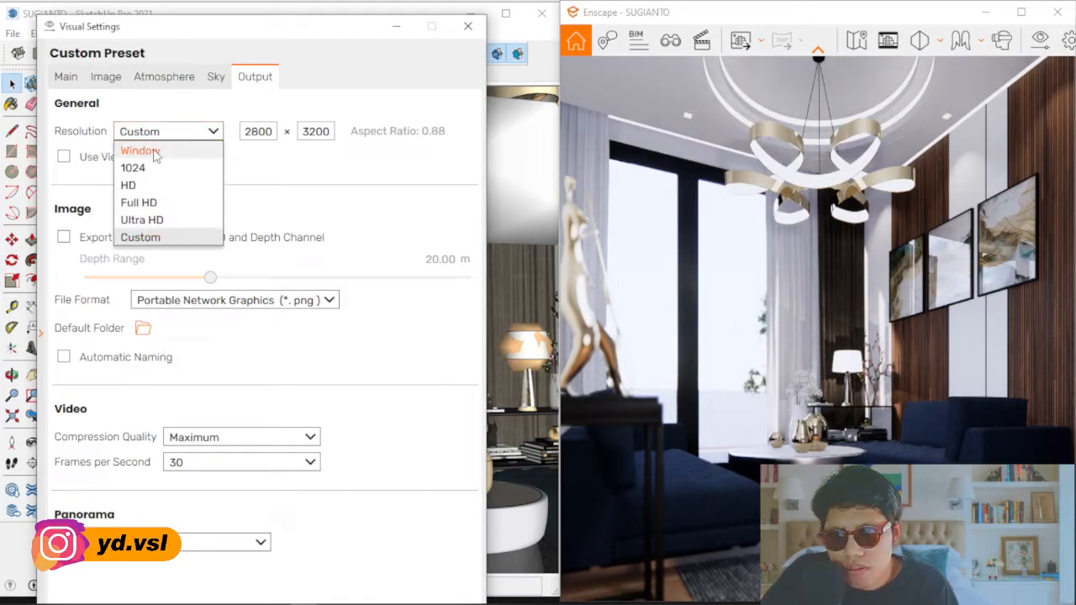
left_click(154, 151)
left_click(884, 42)
- Set the output resolution to Full HD and turn on the safe frame to check the render crop
left_click(214, 134)
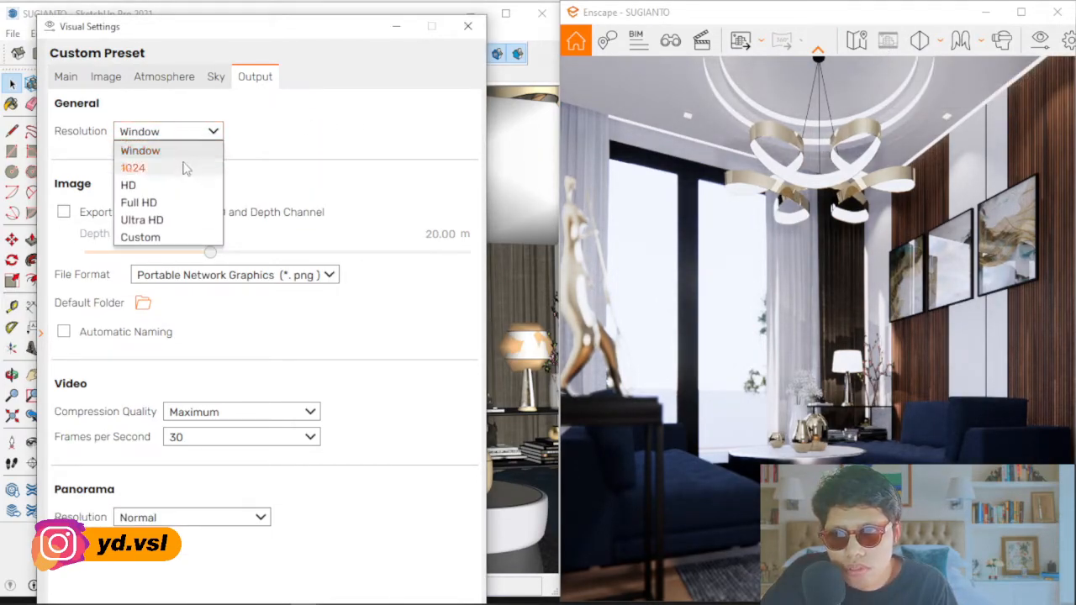
left_click(169, 205)
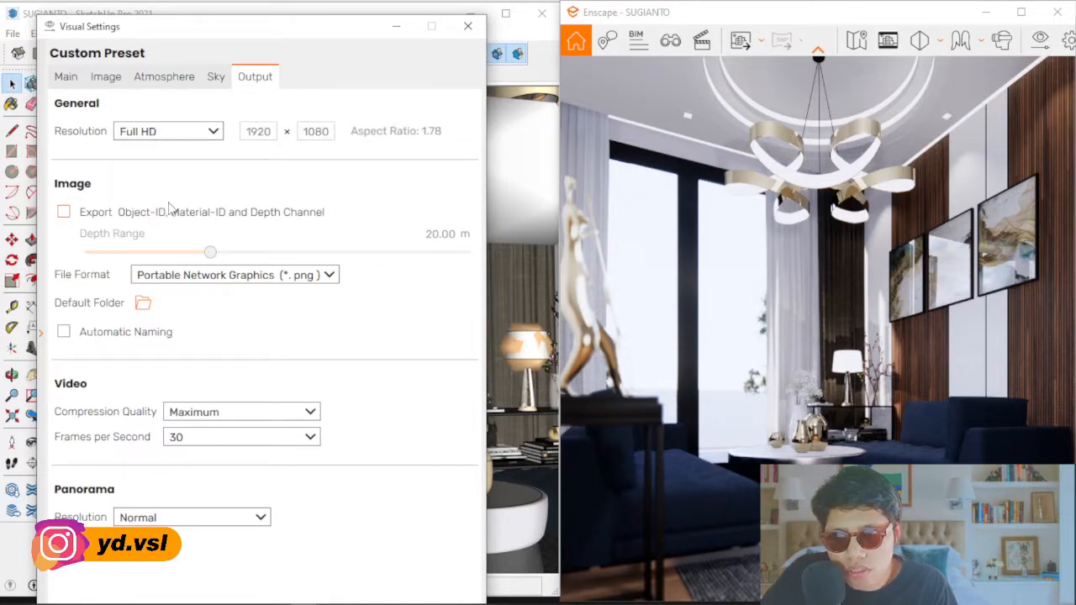
left_click(887, 42)
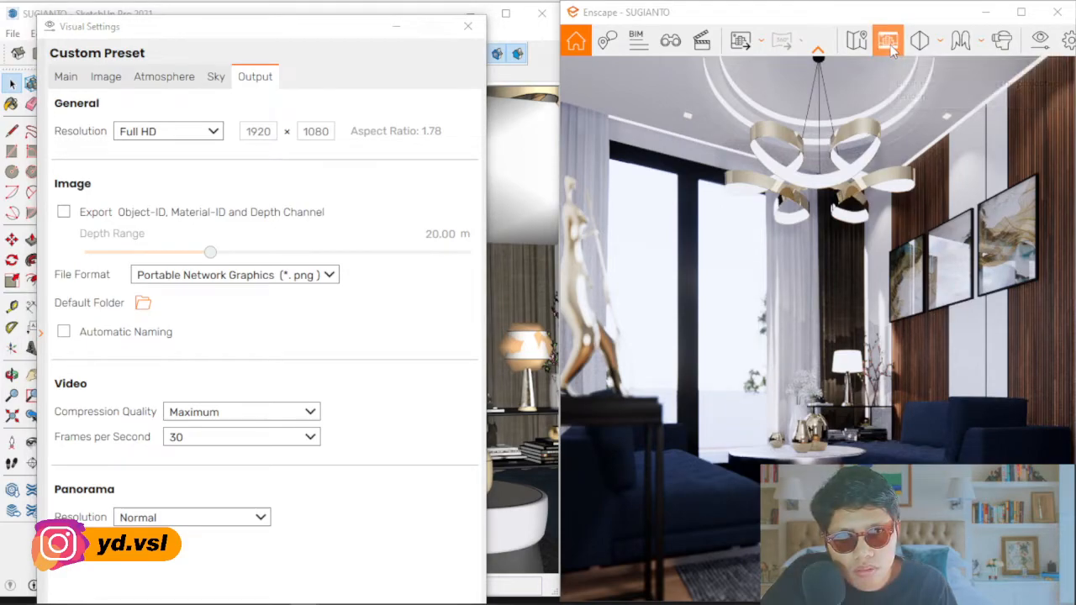
middle_click_drag(818, 308, 847, 222)
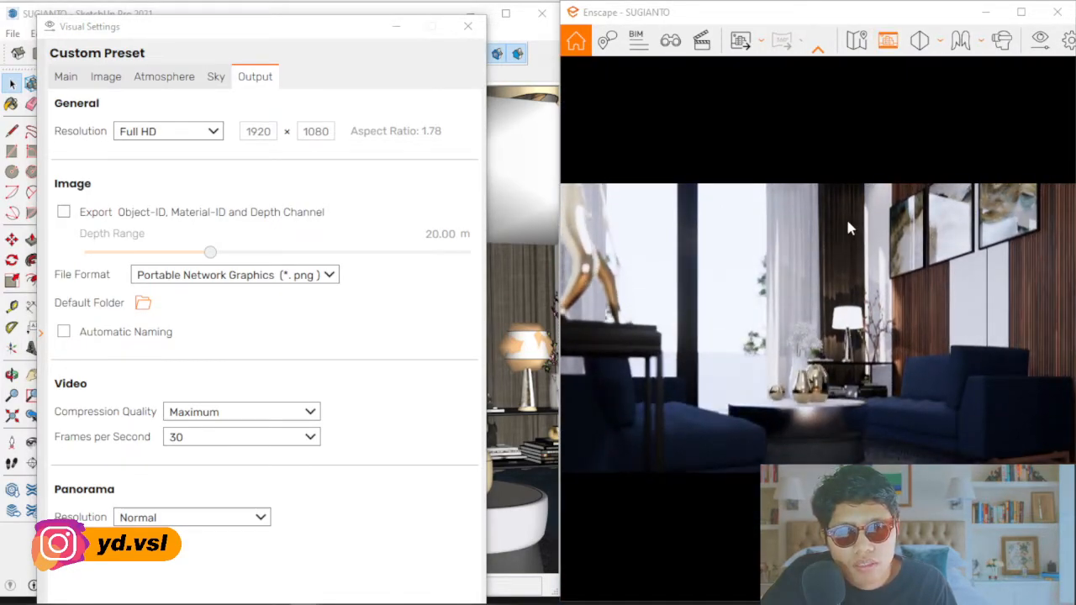
scroll(847, 221, "down", 5)
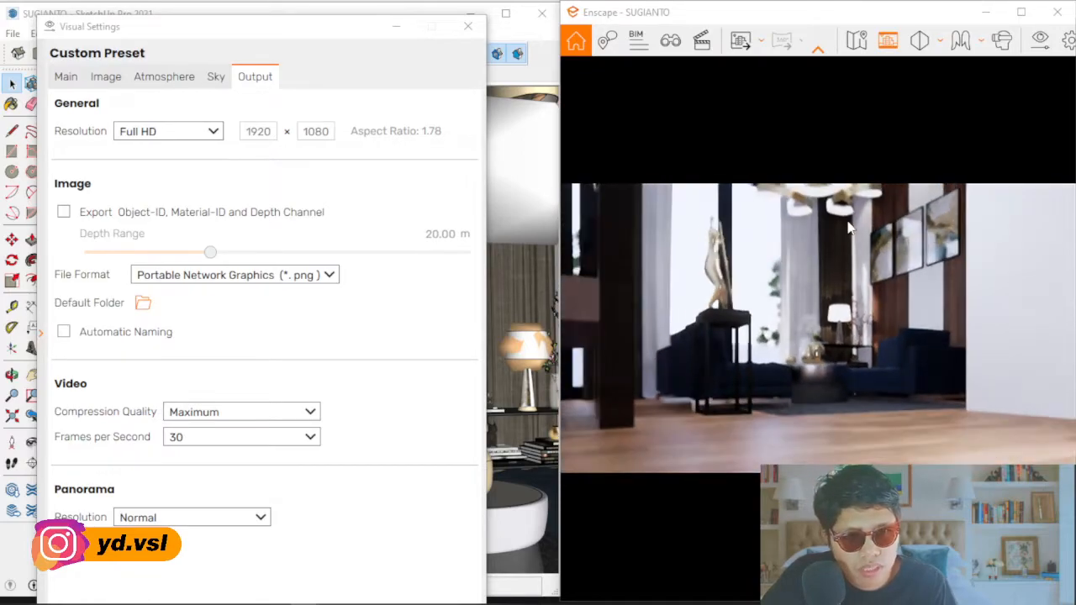
scroll(848, 227, "up", 5)
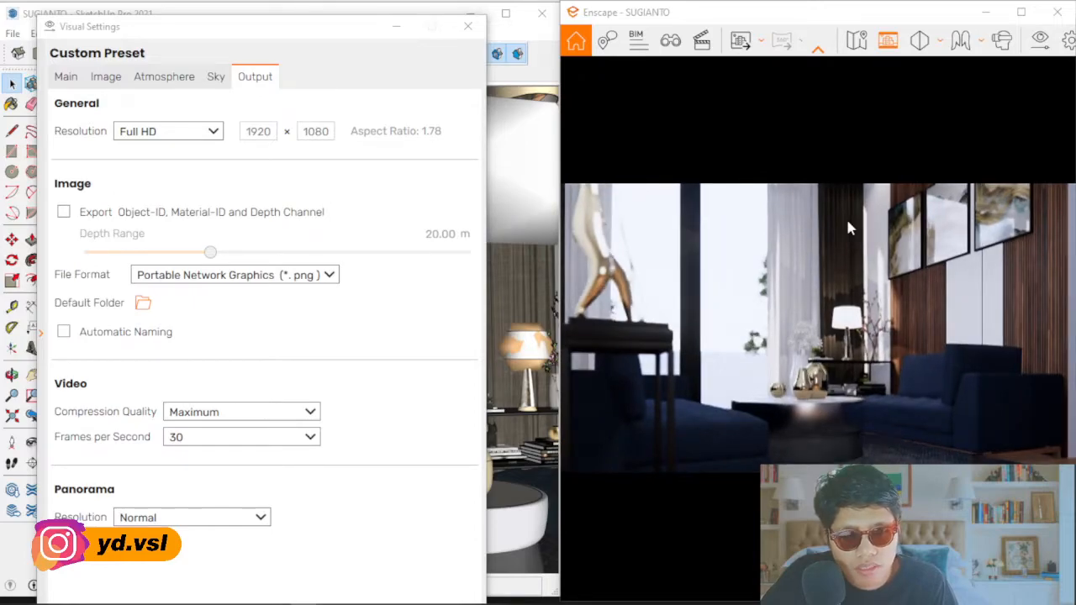
- Set the output resolution to Custom at 2800 × 3200 and frame the living room within the safe frame
left_click(180, 132)
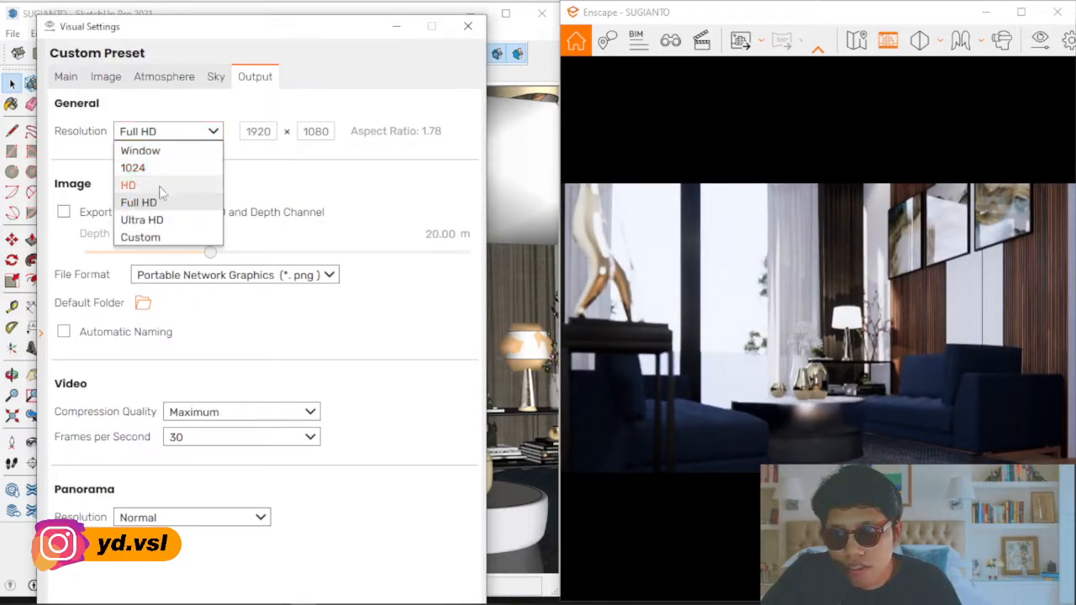
left_click(166, 239)
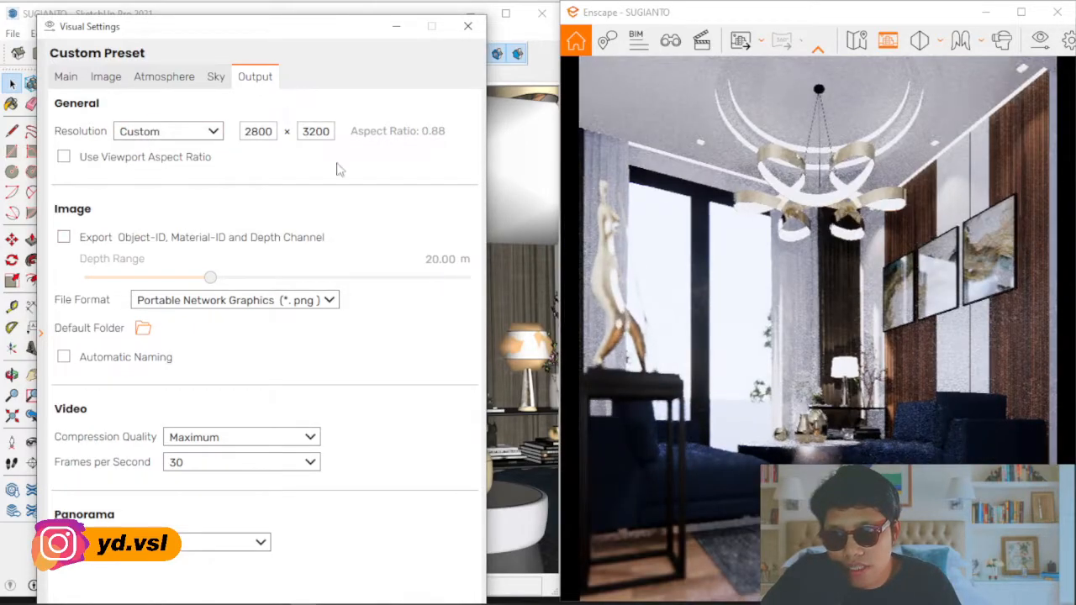
left_click(843, 219)
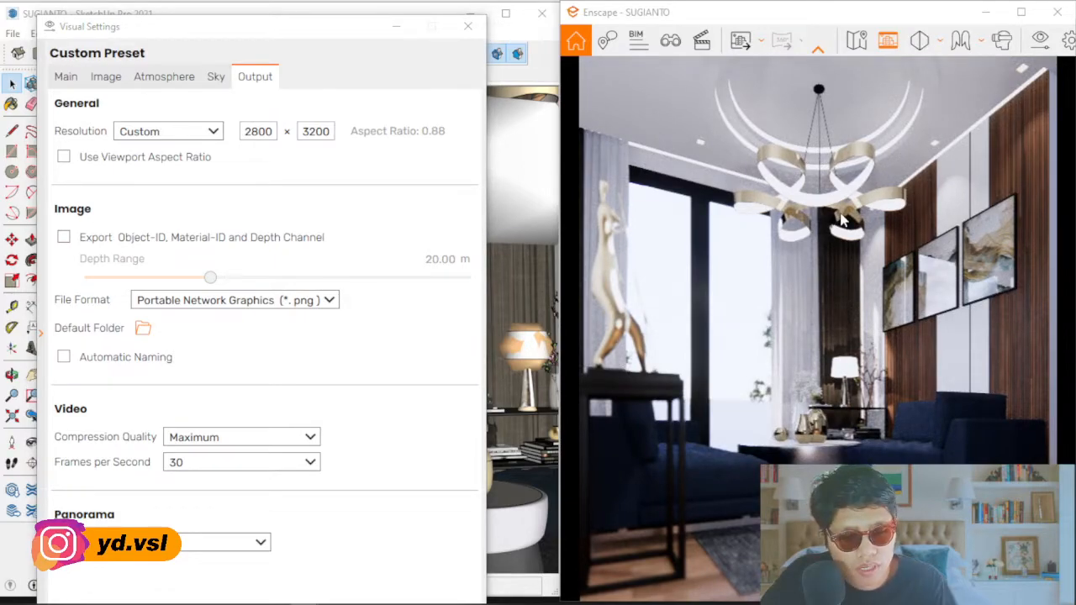
scroll(843, 220, "down", 1)
scroll(843, 219, "up", 2)
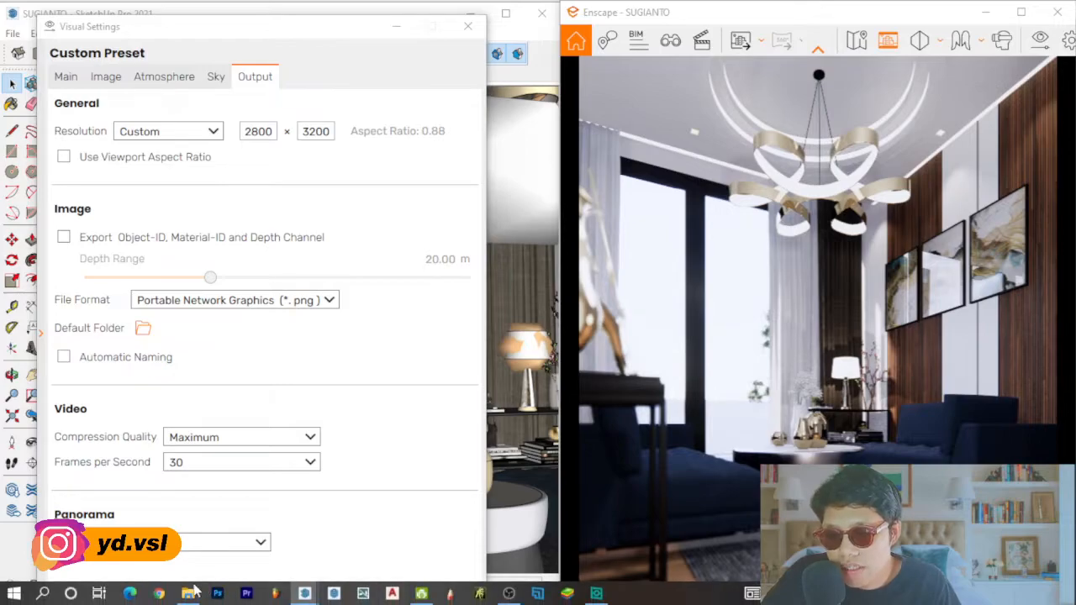
- Switch to File Explorer and open the client's project folder inside "center point okt 2021" in Downloads
left_click(191, 592)
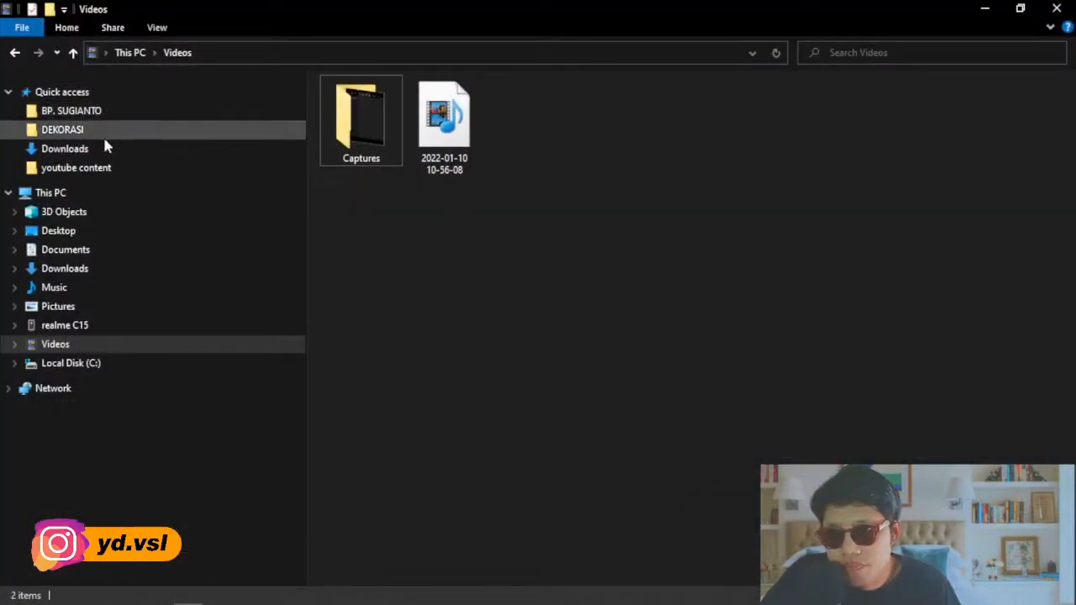
left_click(78, 151)
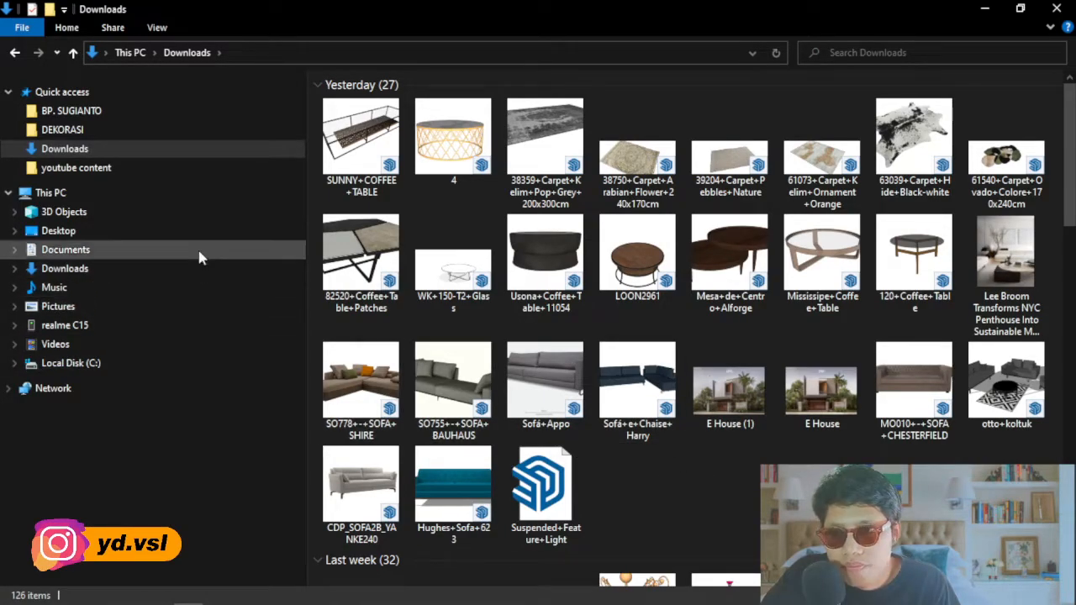
scroll(739, 382, "down", 10)
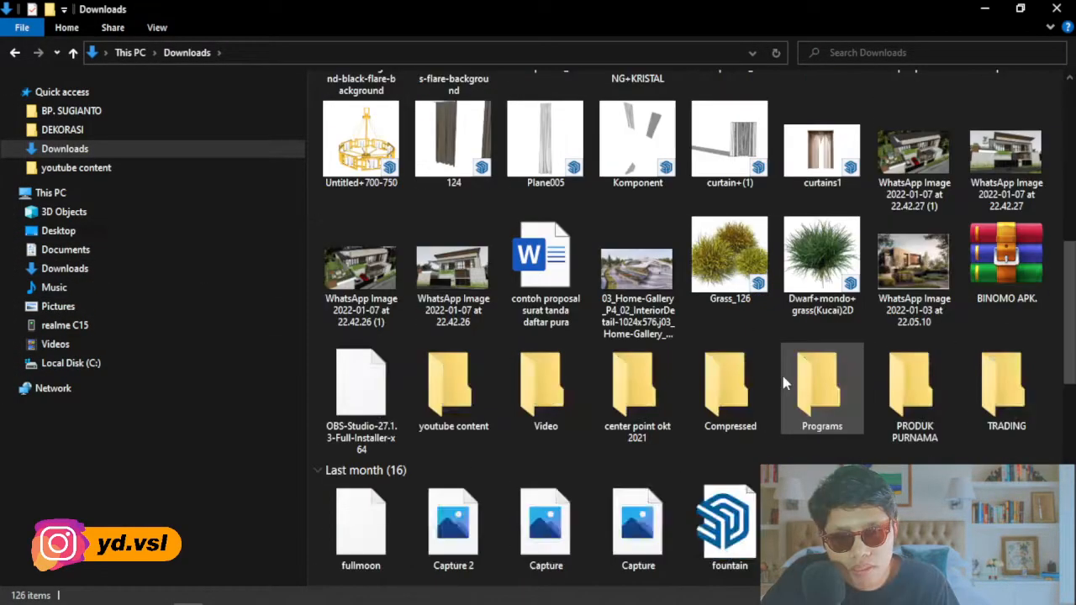
double_click(651, 406)
double_click(521, 134)
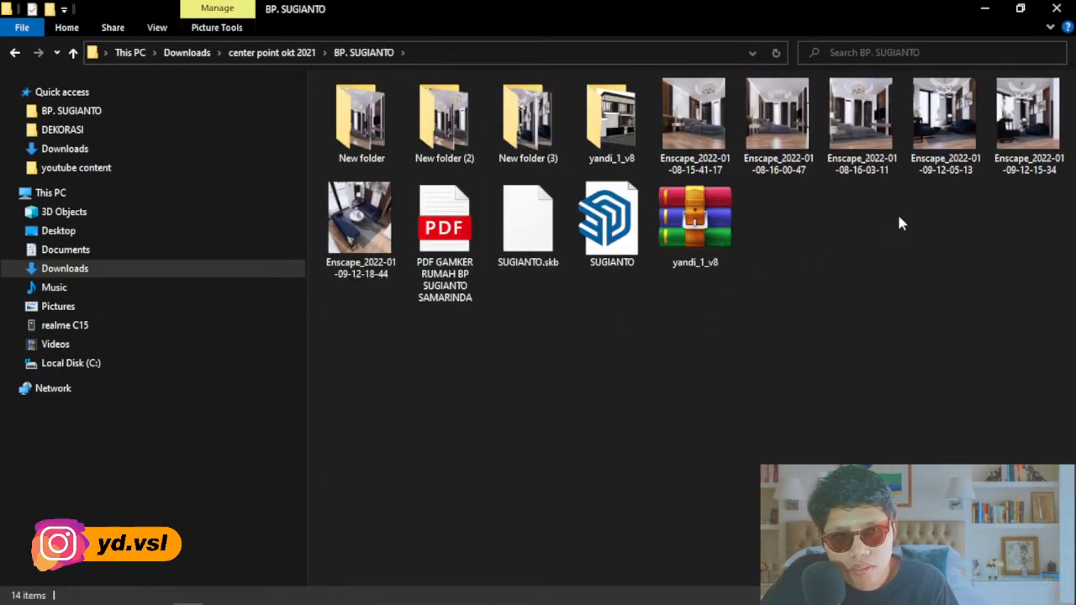
double_click(944, 118)
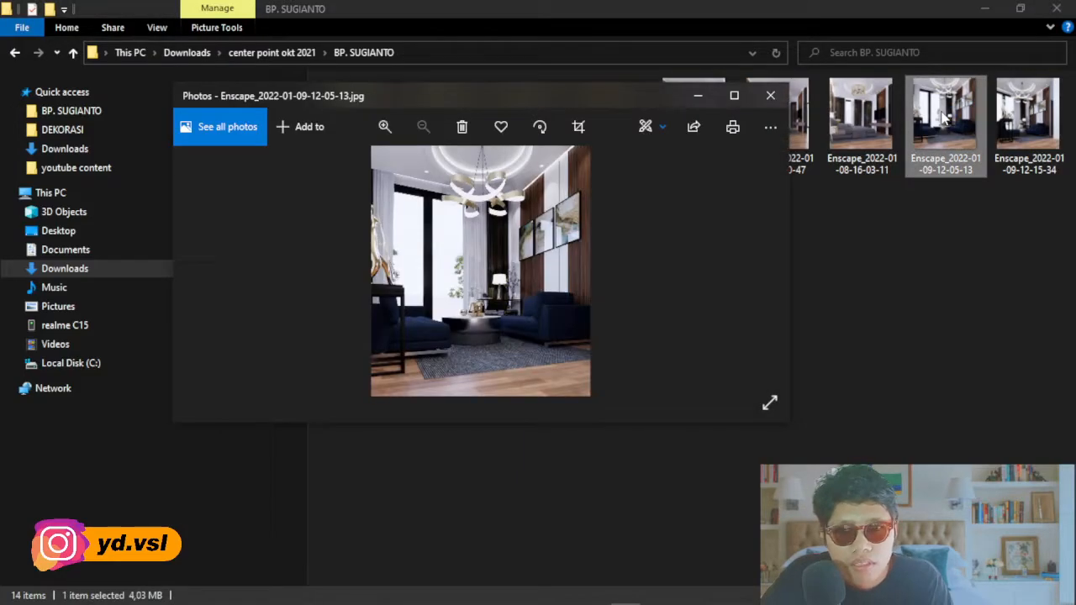
left_click(735, 96)
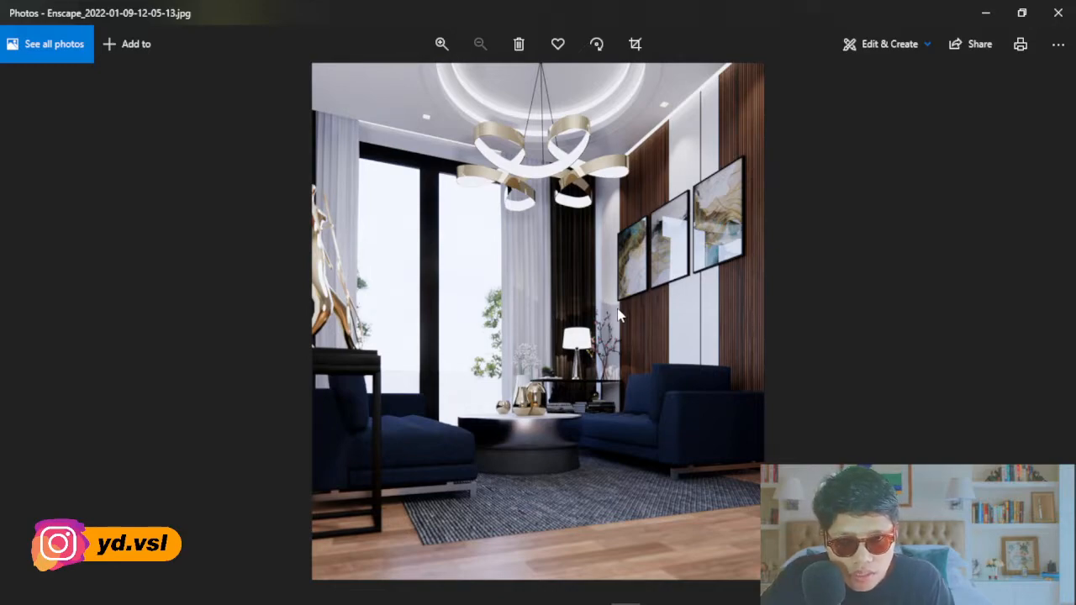
key("Right")
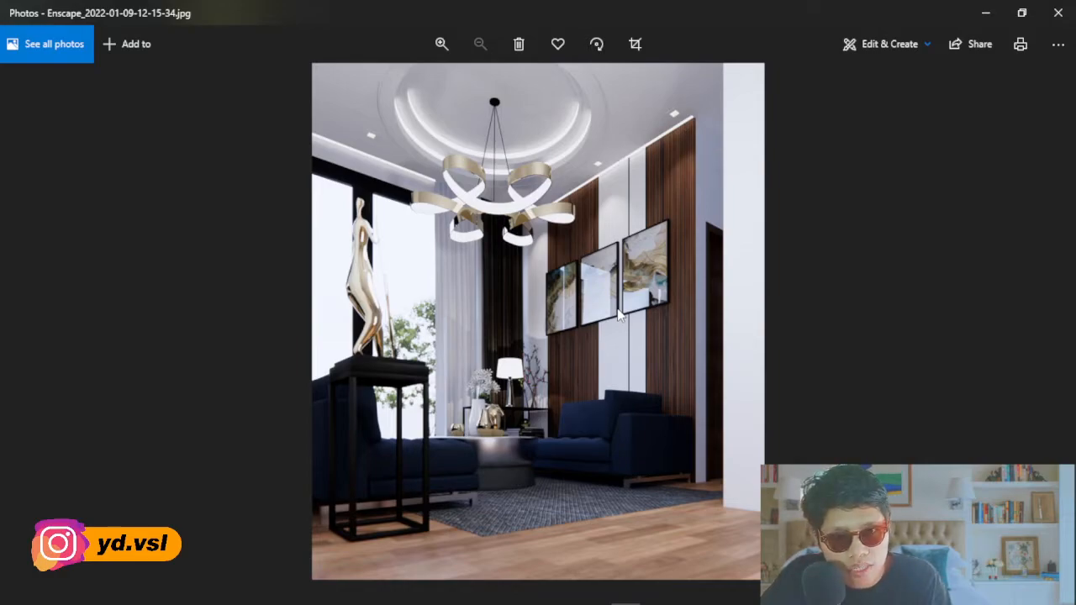
key("Right")
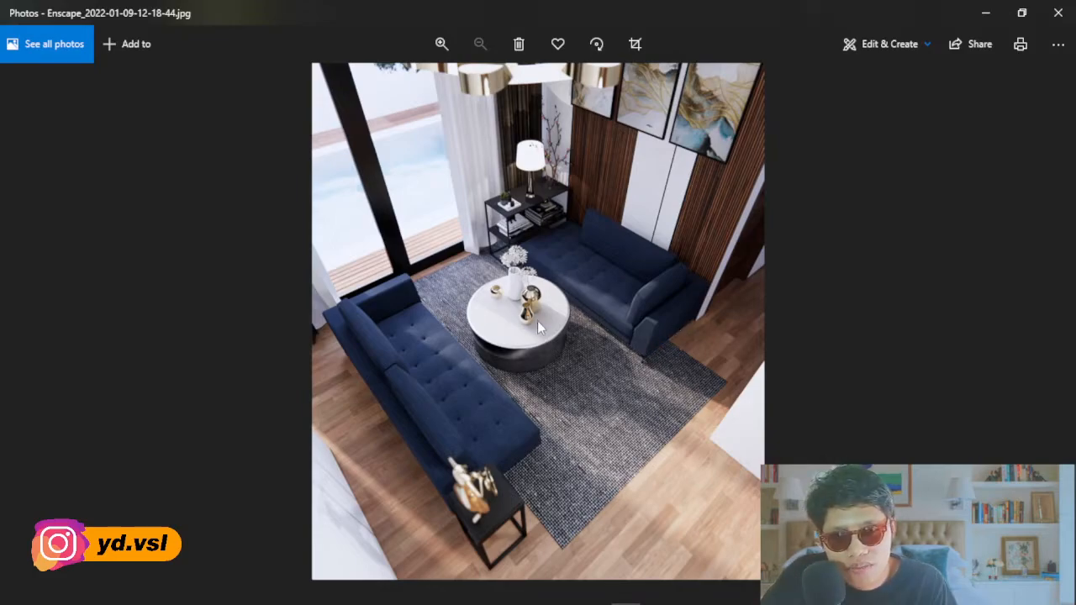
scroll(533, 319, "up", 2)
scroll(534, 319, "down", 2)
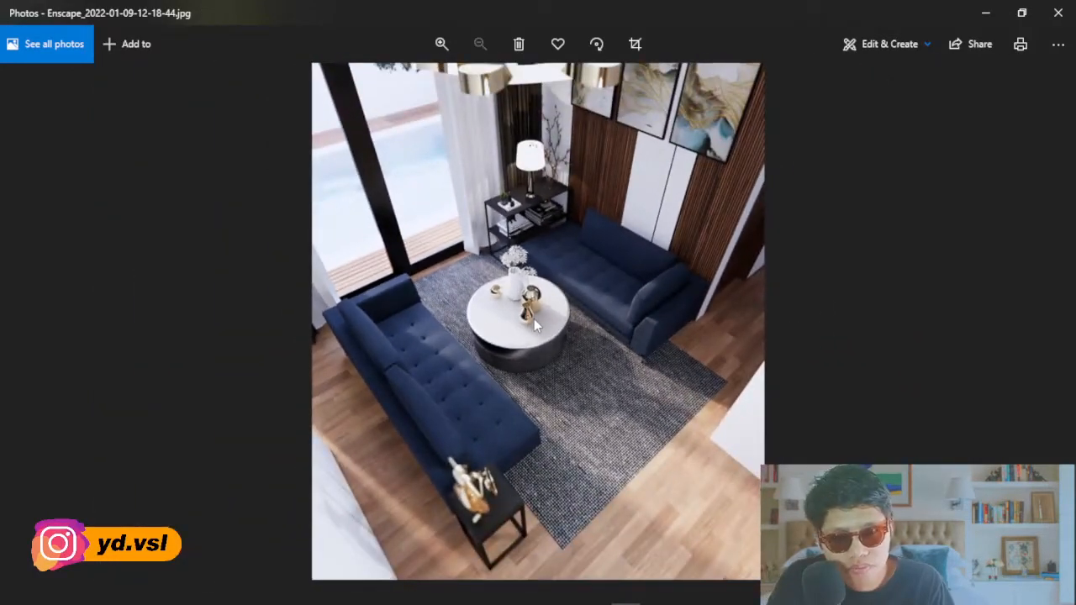
key("Left")
scroll(536, 312, "up", 2)
scroll(535, 312, "down", 1)
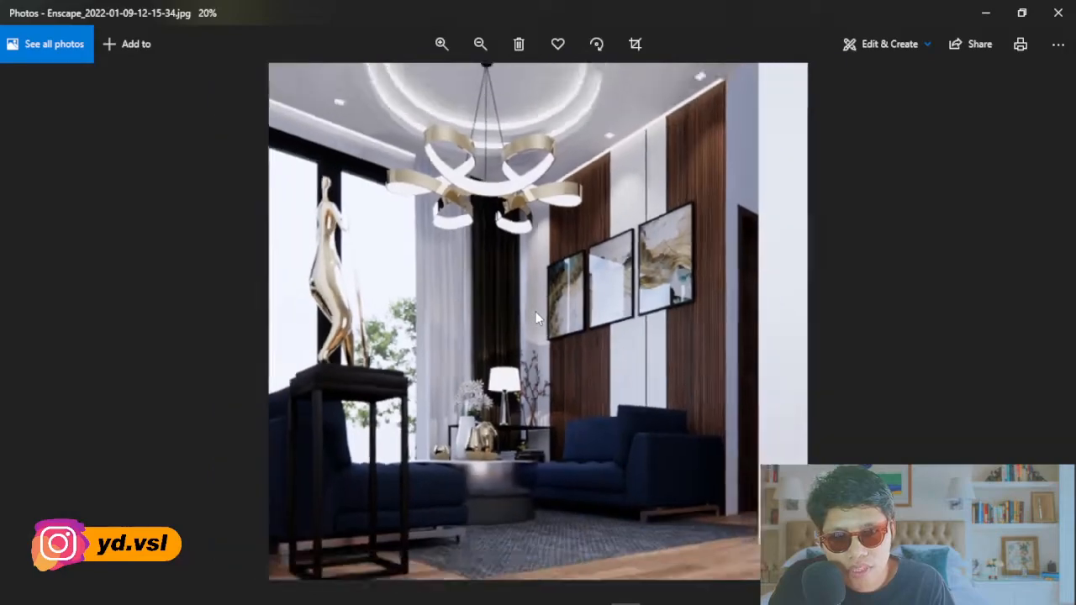
scroll(507, 462, "up", 3)
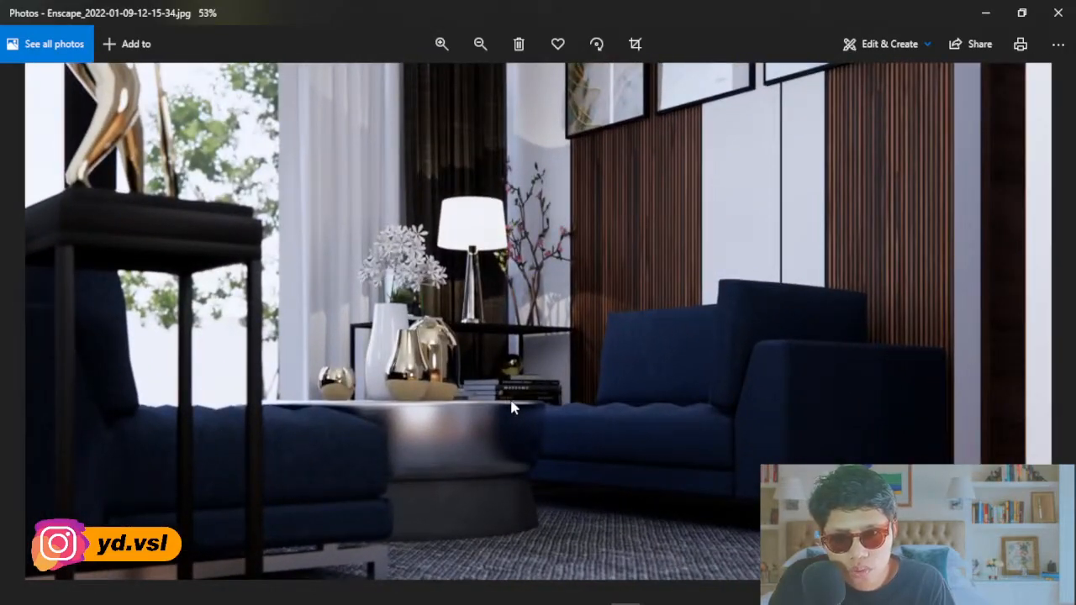
scroll(513, 408, "down", 3)
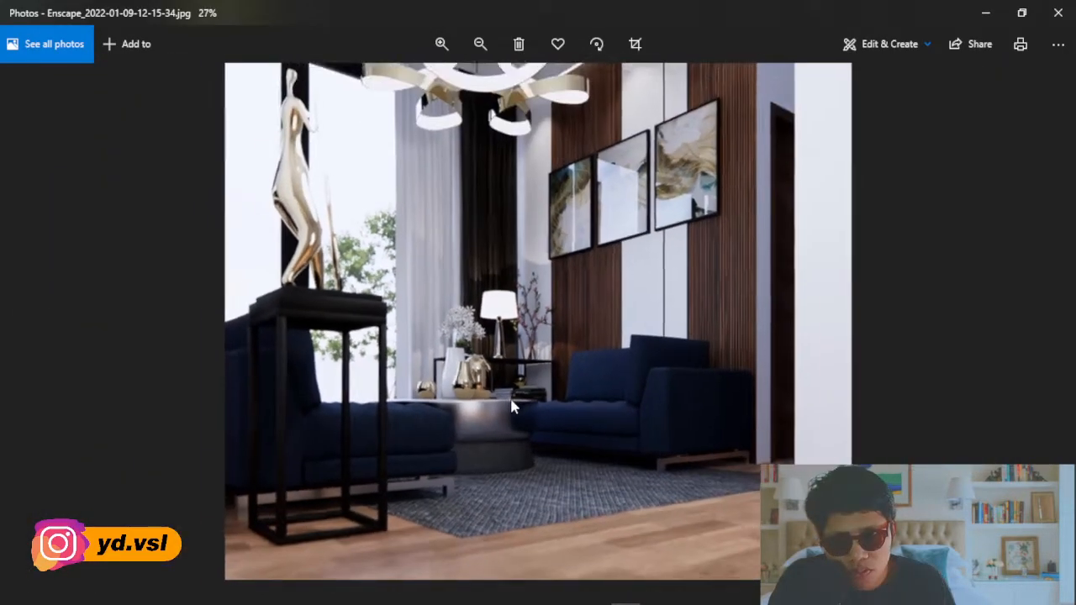
scroll(512, 408, "down", 1)
scroll(539, 273, "up", 2)
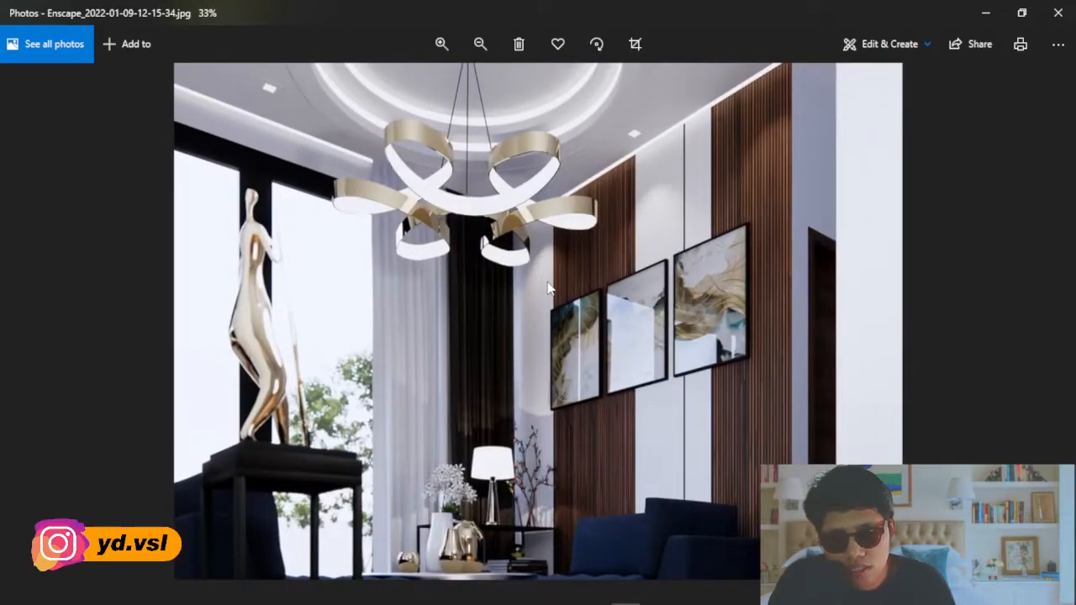
scroll(548, 288, "down", 1)
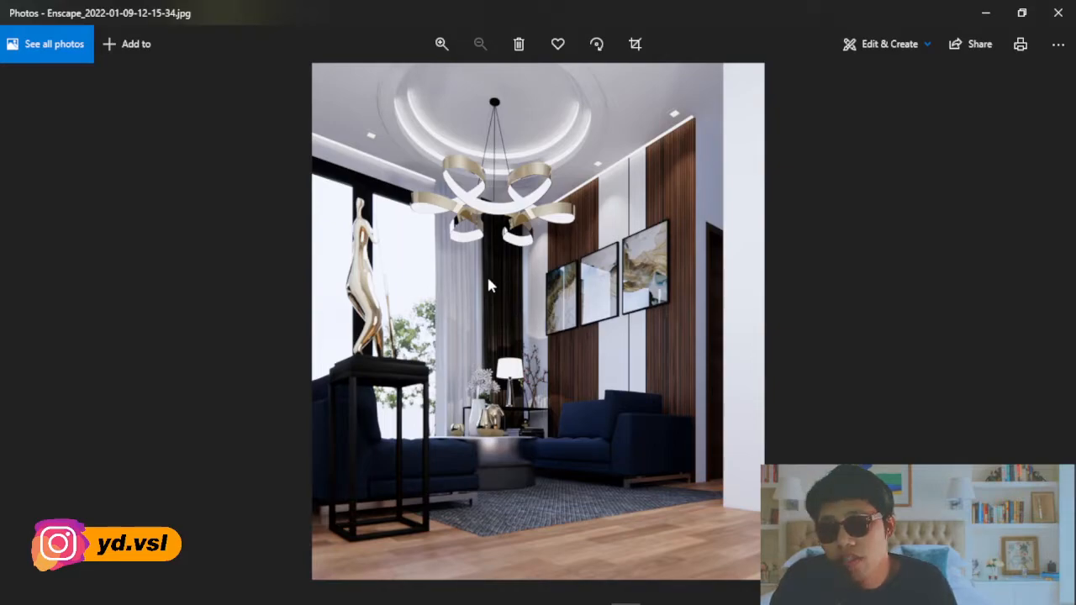
scroll(490, 280, "up", 3)
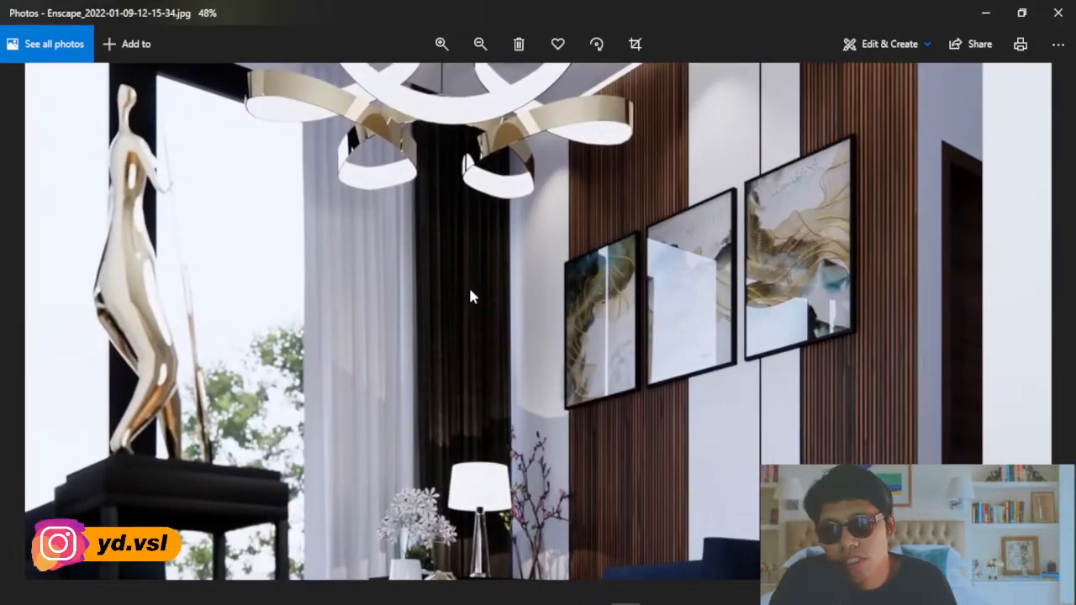
scroll(477, 288, "down", 3)
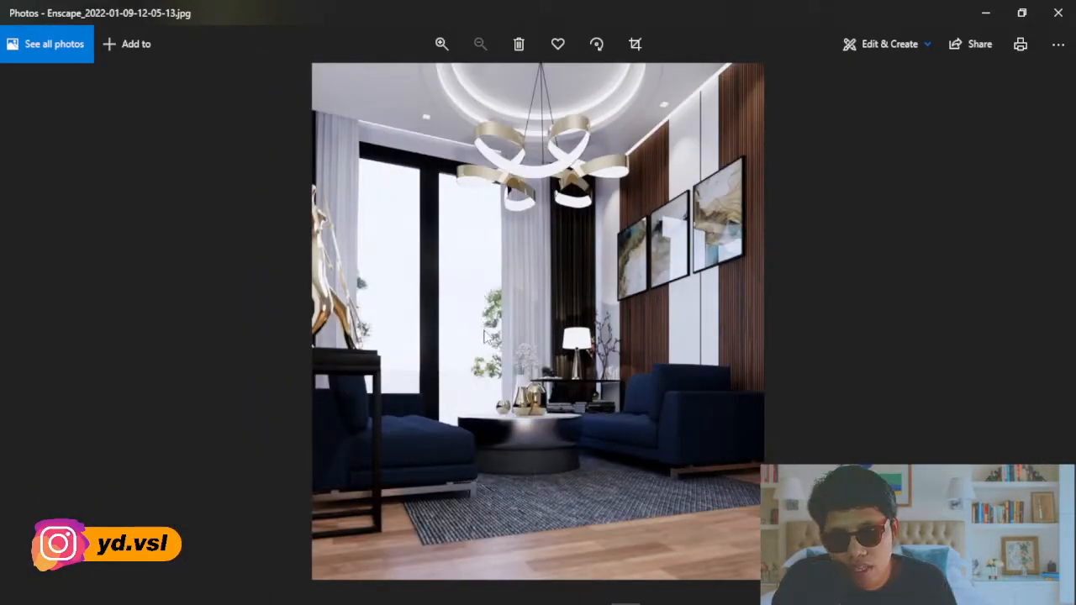
scroll(485, 330, "up", 3)
scroll(485, 331, "down", 3)
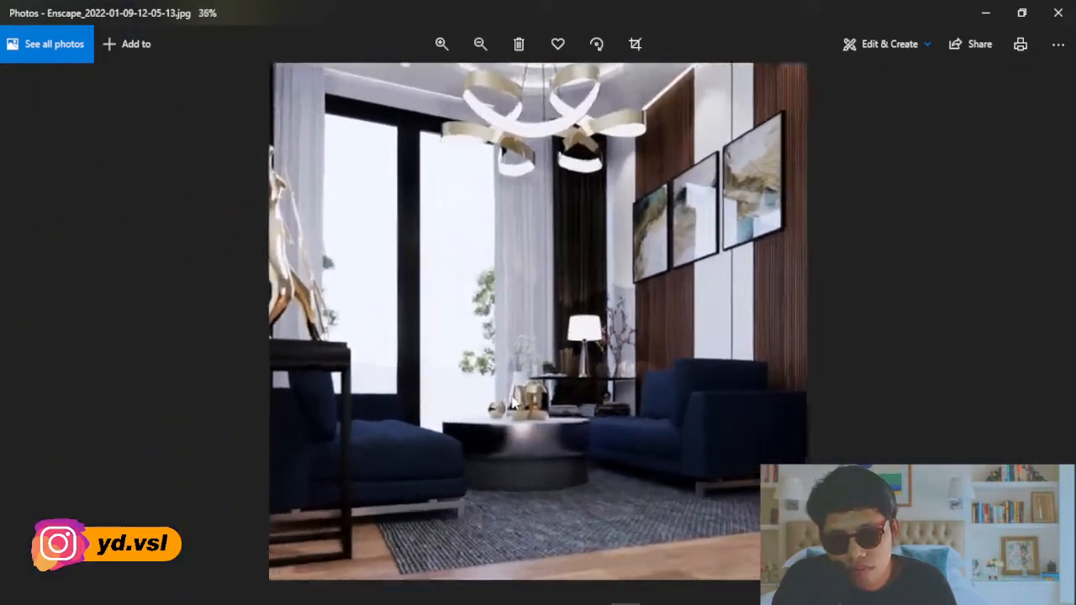
scroll(515, 402, "up", 5)
scroll(515, 401, "down", 5)
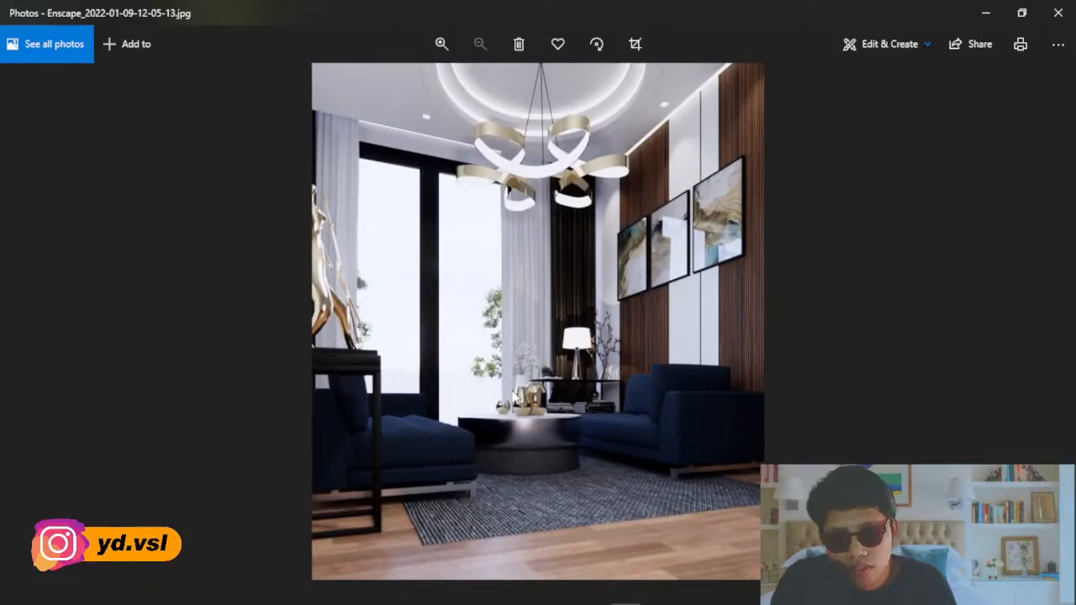